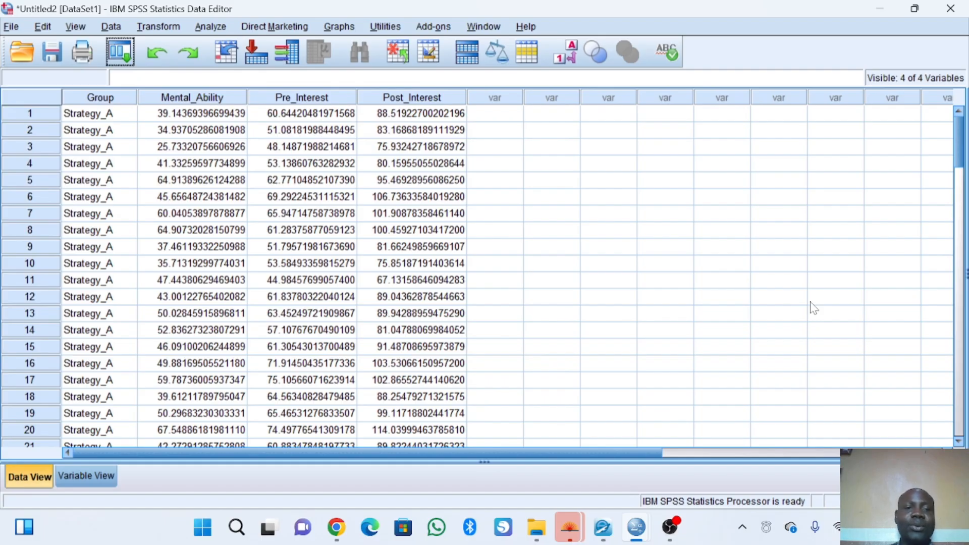
Step: Look through the dataset's rows for the group, mental ability, pre-interest and post-interest variables
scroll(814, 308, "down", 13)
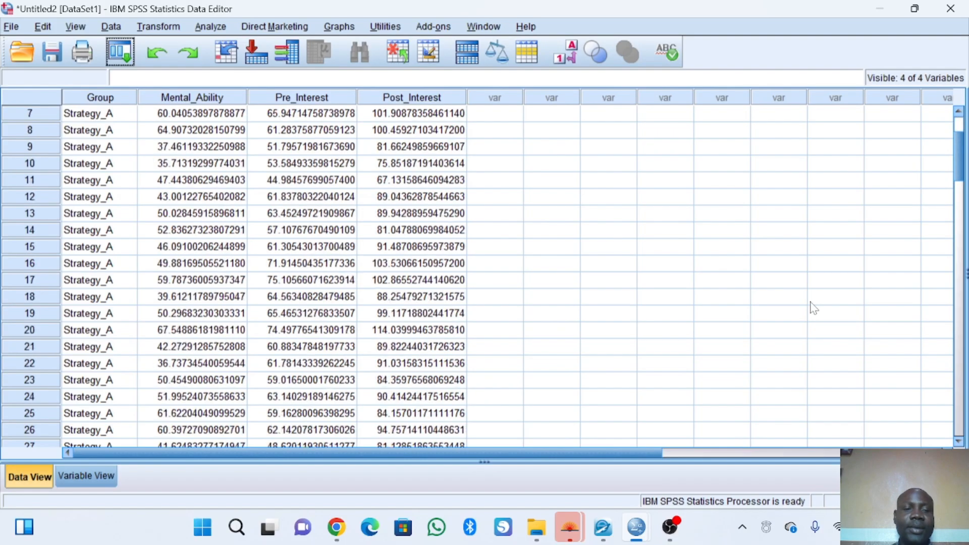
scroll(813, 308, "down", 10)
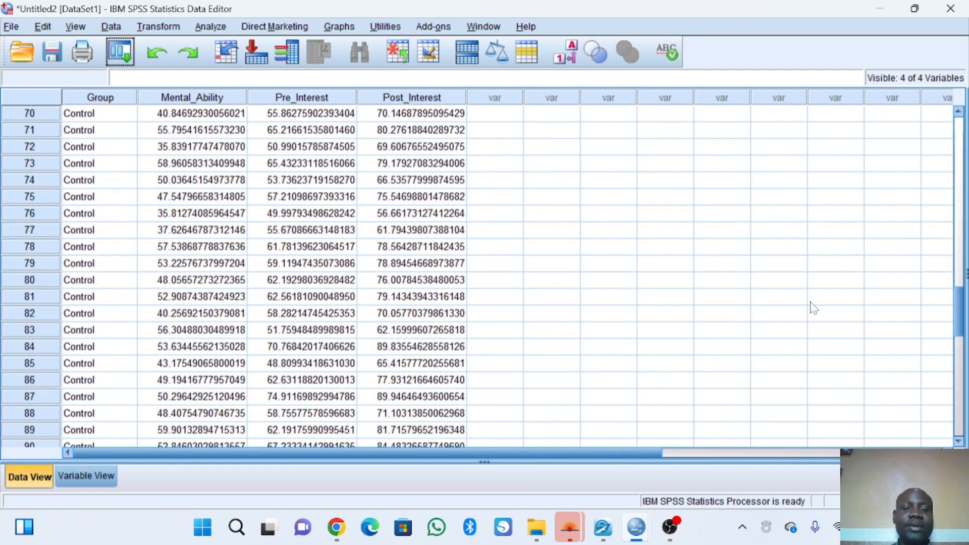
scroll(813, 308, "up", 20)
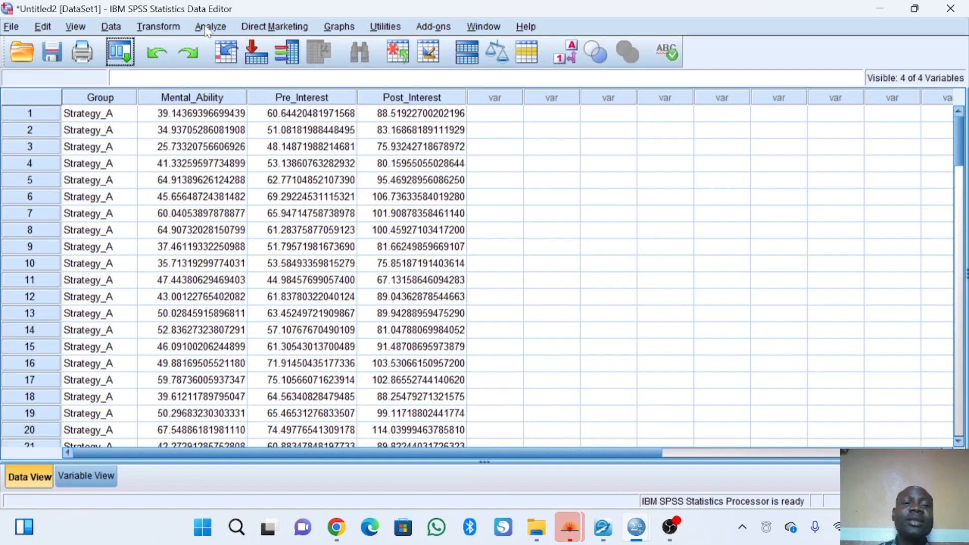
left_click(158, 28)
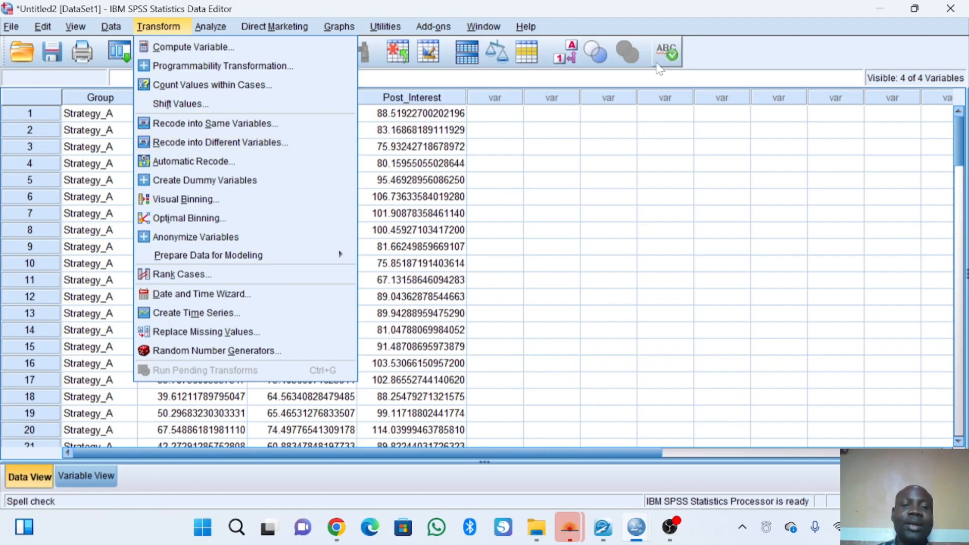
left_click(628, 152)
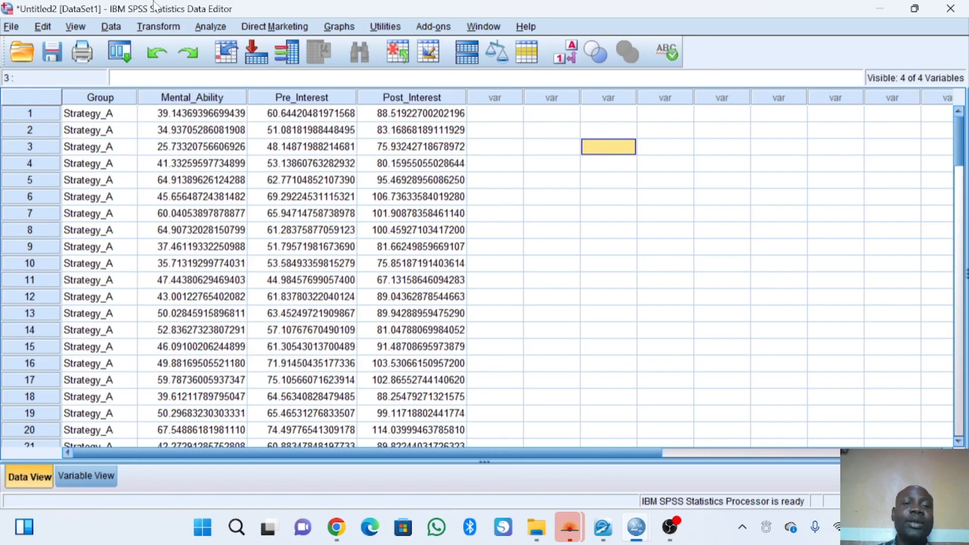
Step: Set up an Explore descriptive analysis with Mental_Ability as the dependent variable
left_click(210, 27)
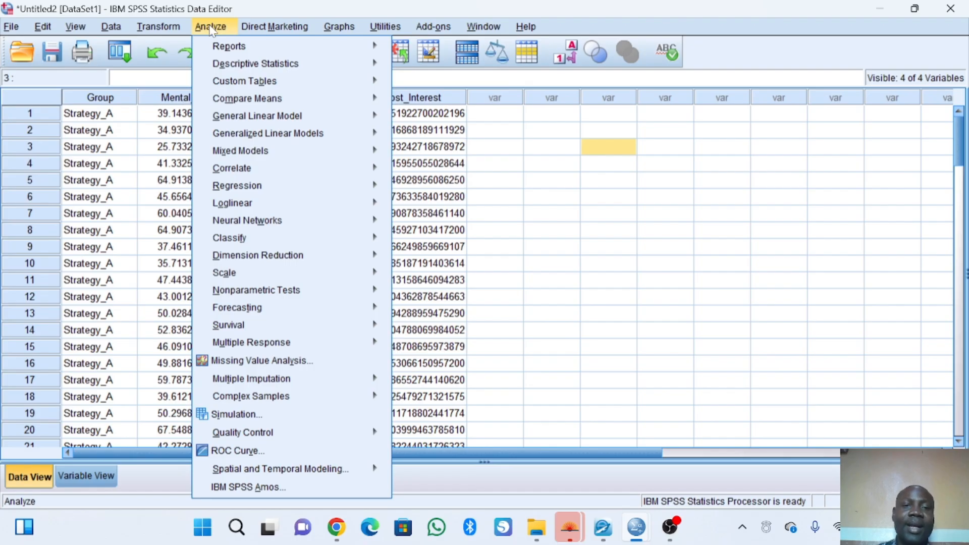
mouse_move(232, 64)
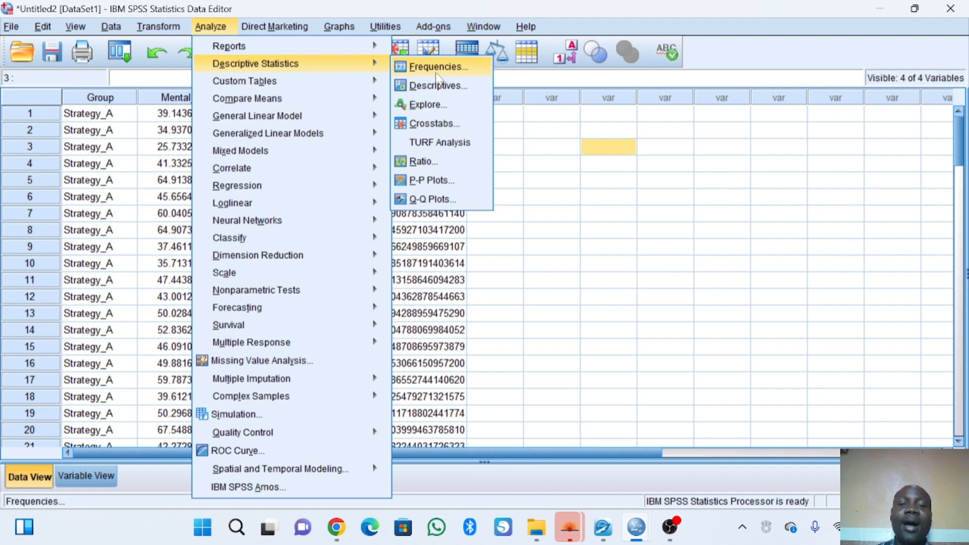
left_click(437, 105)
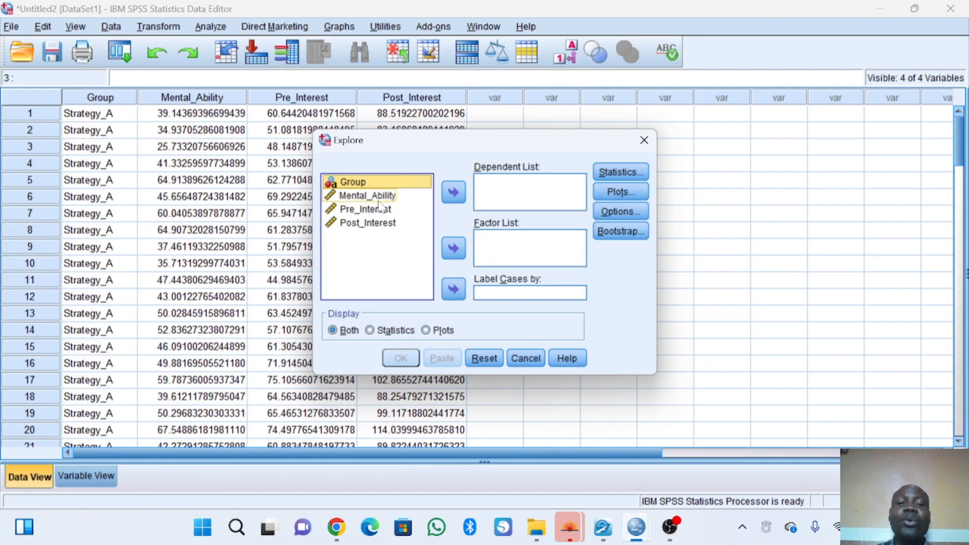
left_click(345, 197)
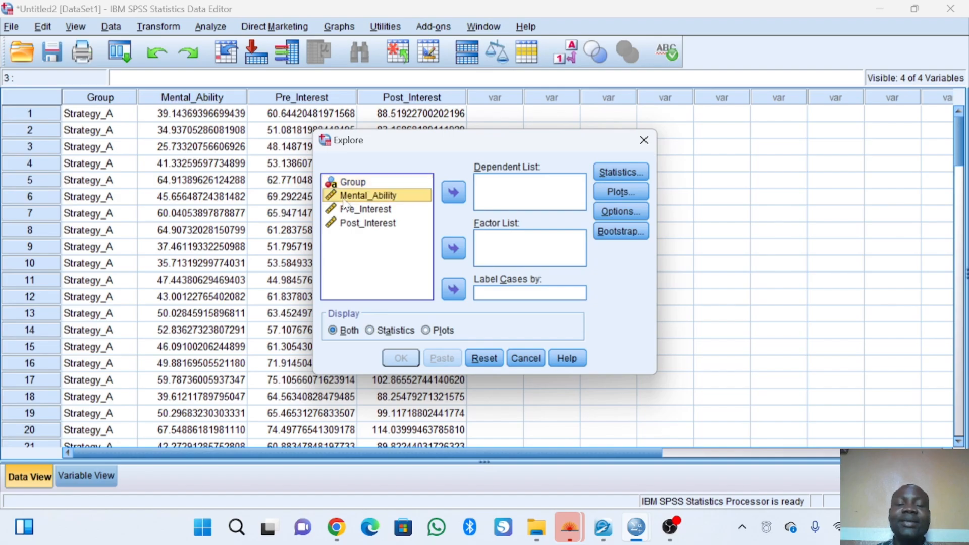
left_click(452, 196)
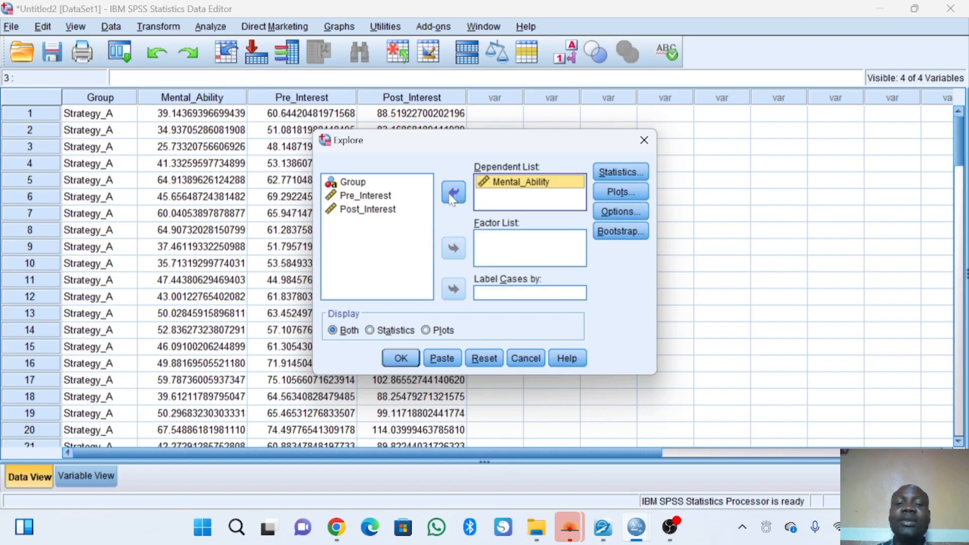
Step: Add percentiles to the Explore statistics alongside descriptives and run the analysis
left_click(603, 175)
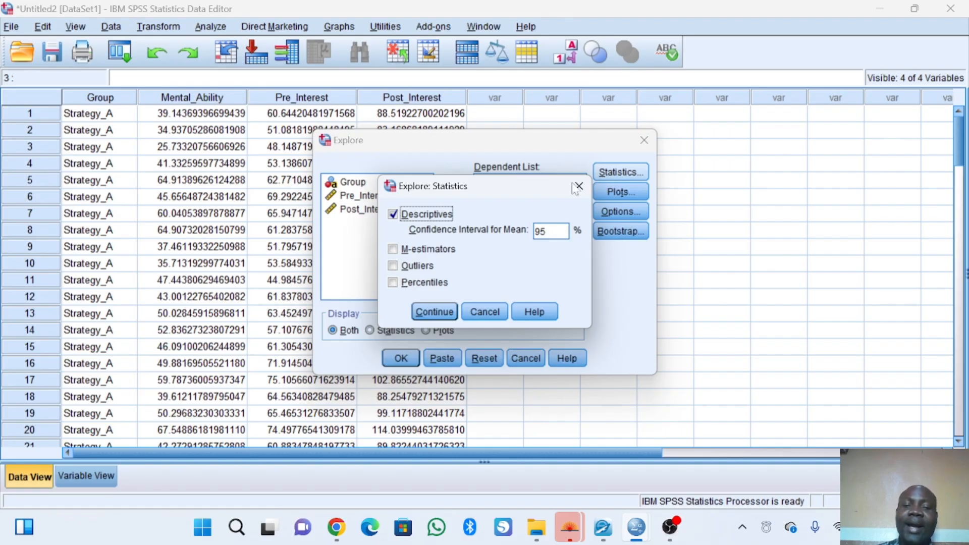
left_click(393, 283)
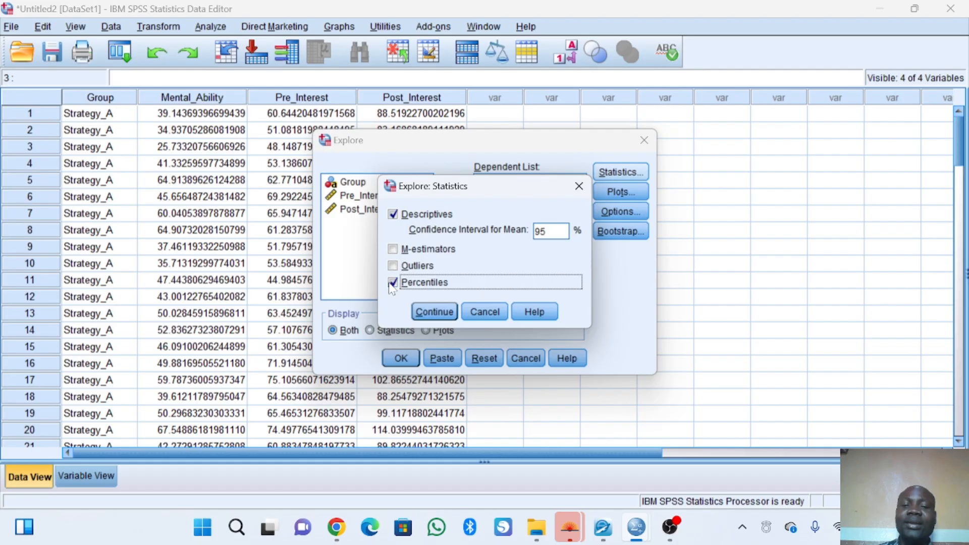
left_click(433, 313)
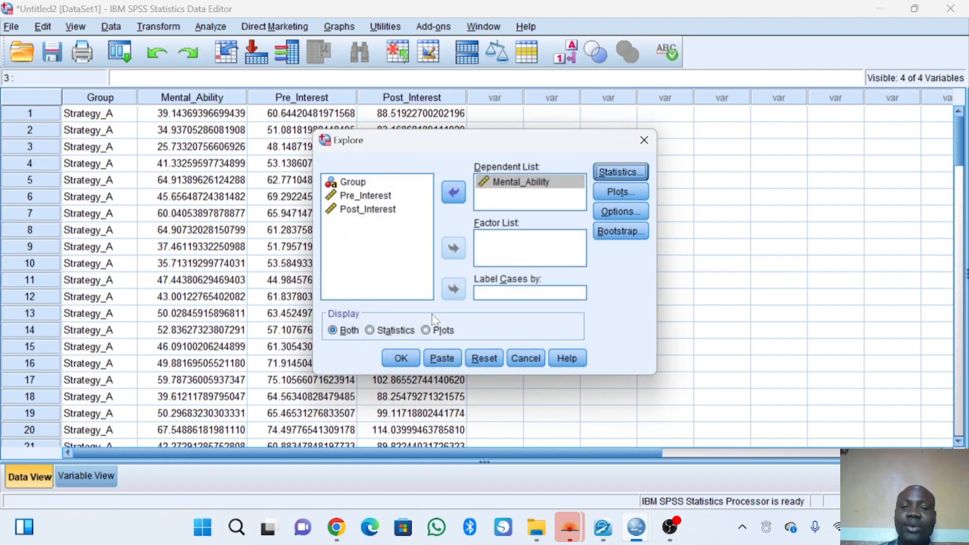
left_click(400, 359)
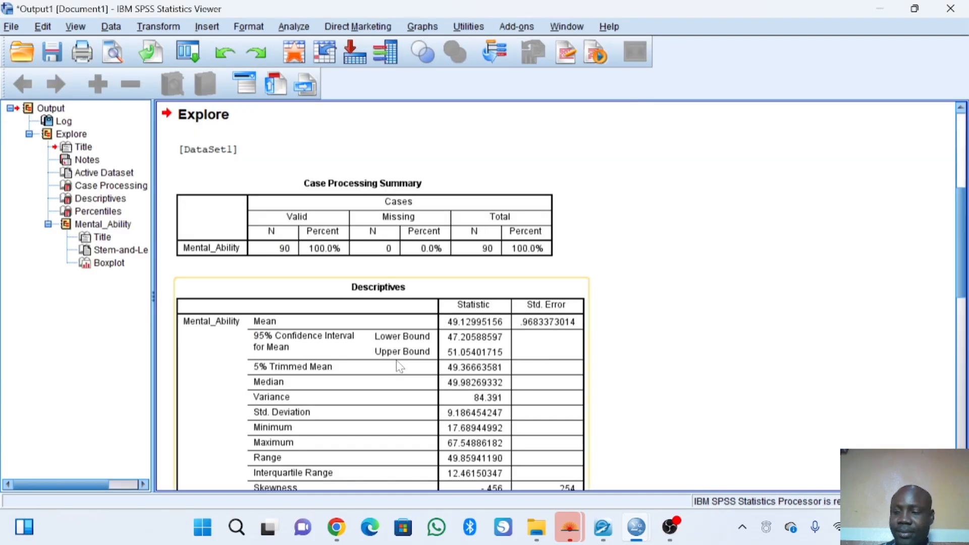
Step: Examine the Mental_Ability Explore output, including the descriptives, percentiles, stem-and-leaf plot and boxplot
scroll(399, 366, "down", 5)
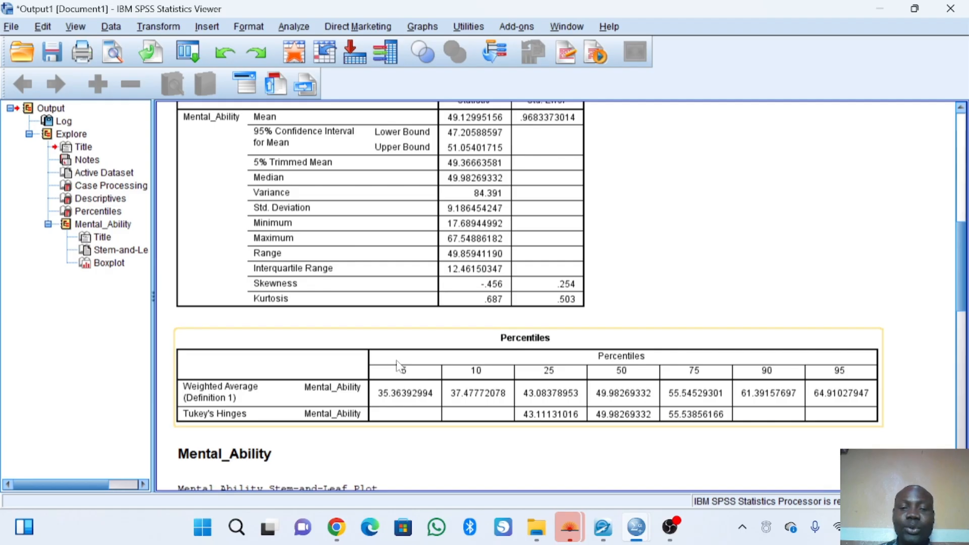
scroll(399, 366, "down", 2)
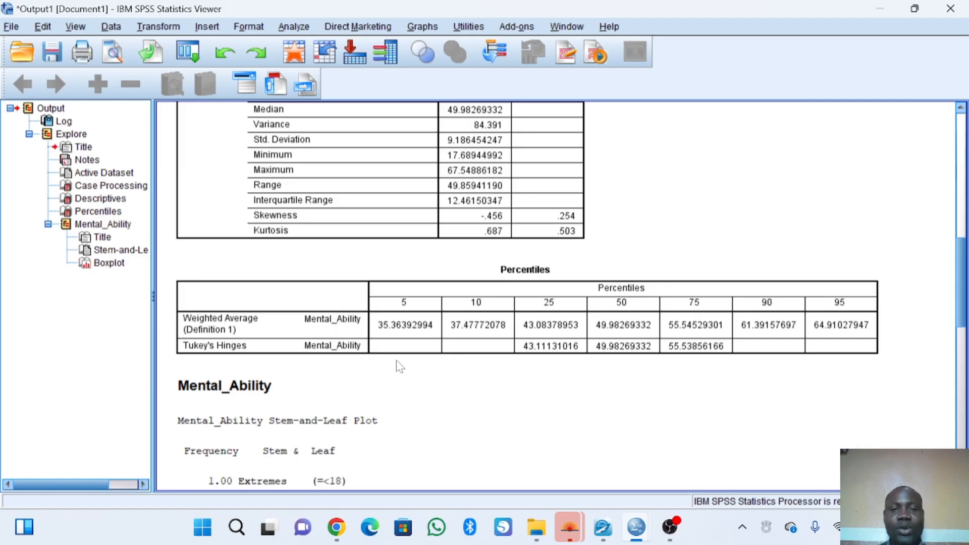
scroll(400, 367, "up", 3)
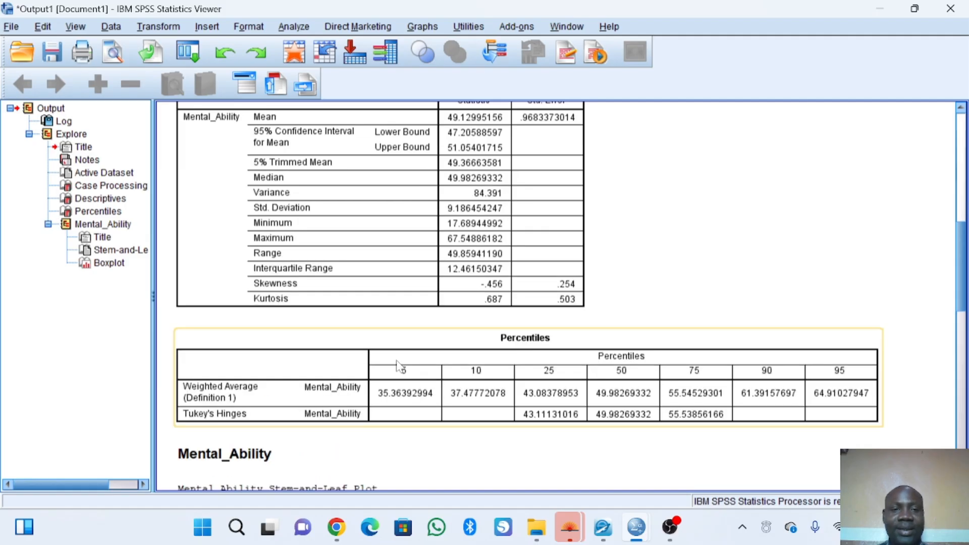
scroll(399, 367, "up", 3)
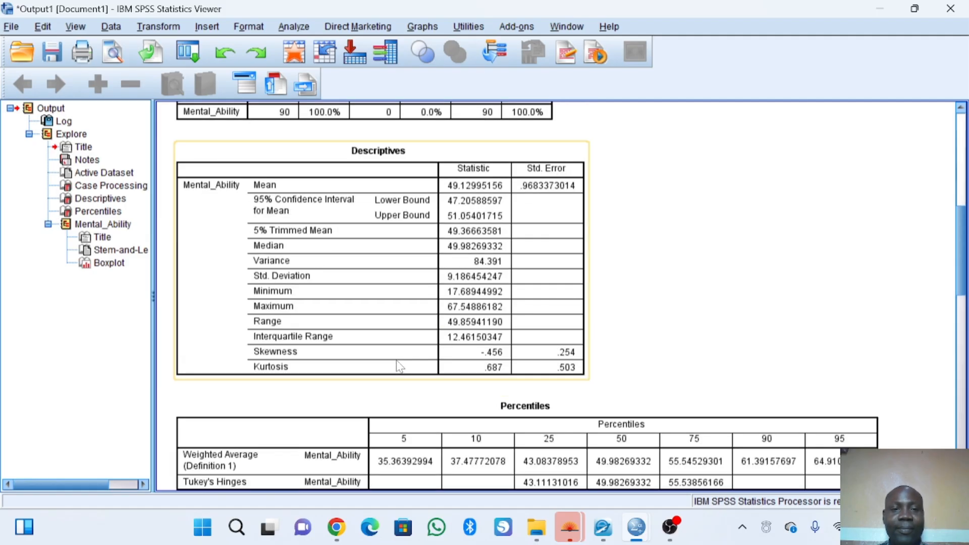
scroll(399, 367, "up", 3)
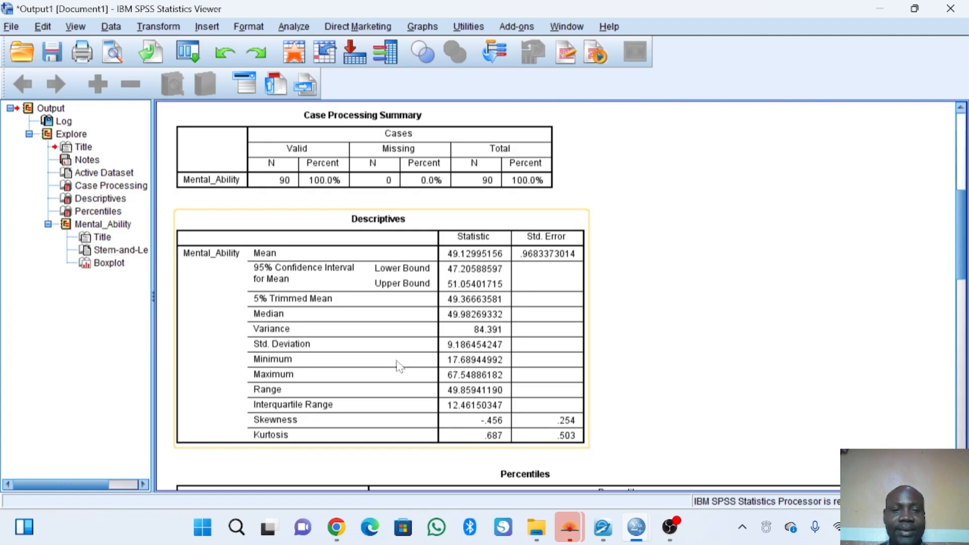
scroll(400, 367, "down", 3)
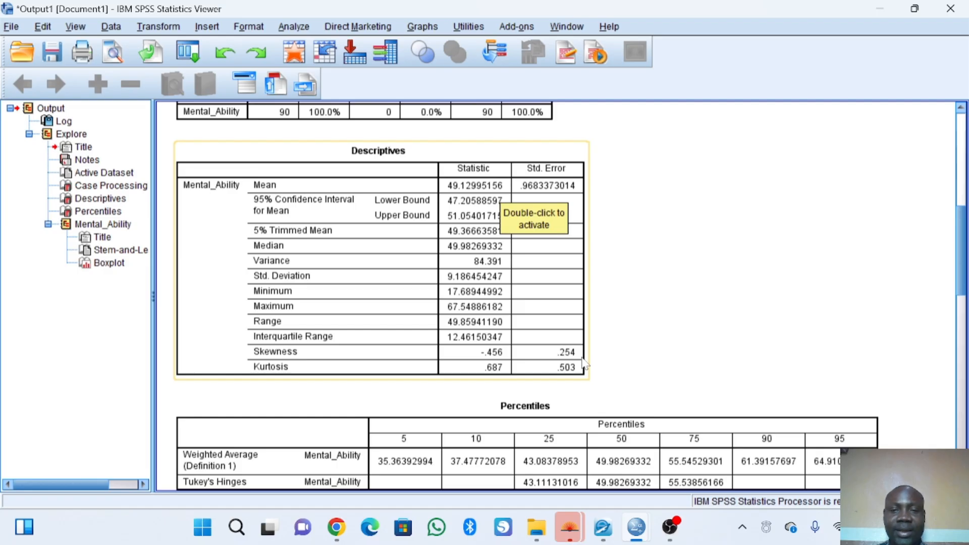
scroll(584, 362, "down", 3)
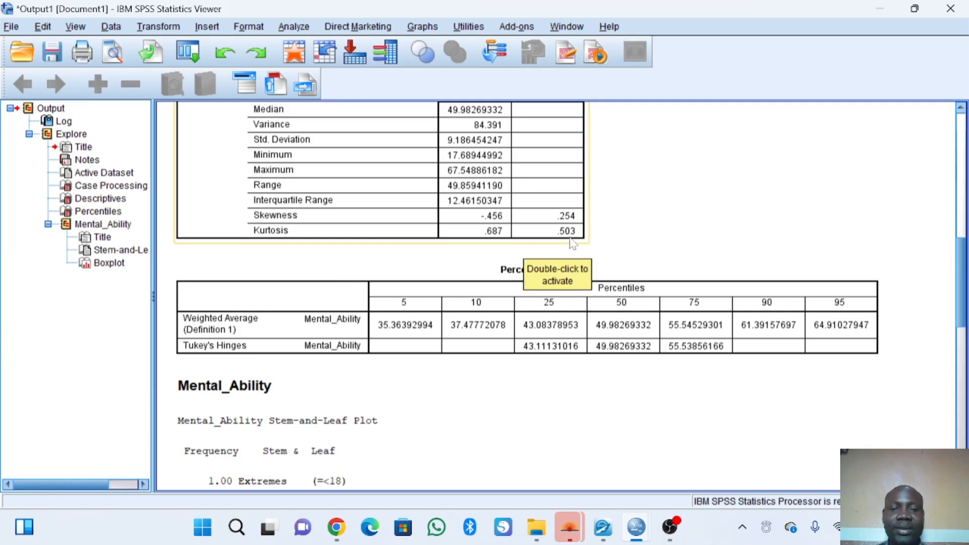
left_click(605, 231)
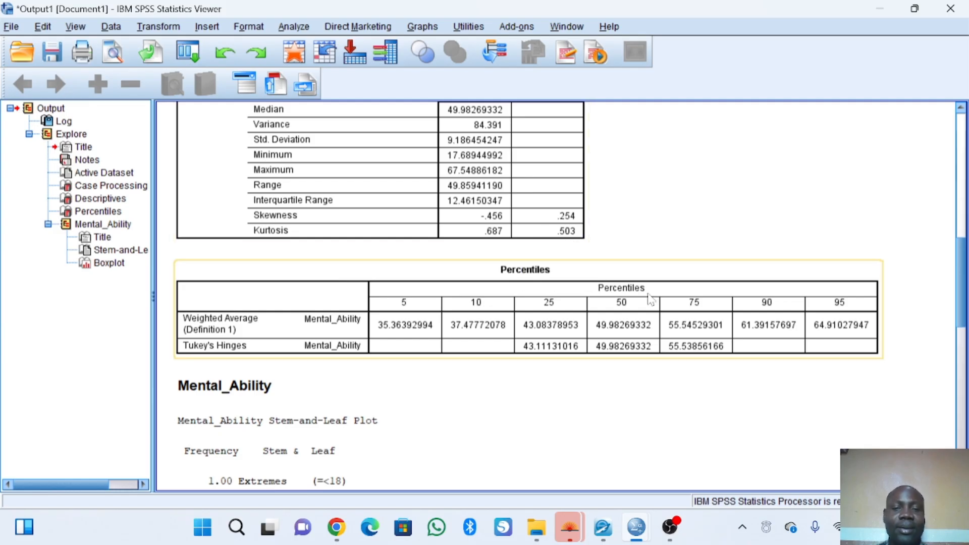
scroll(626, 376, "down", 3)
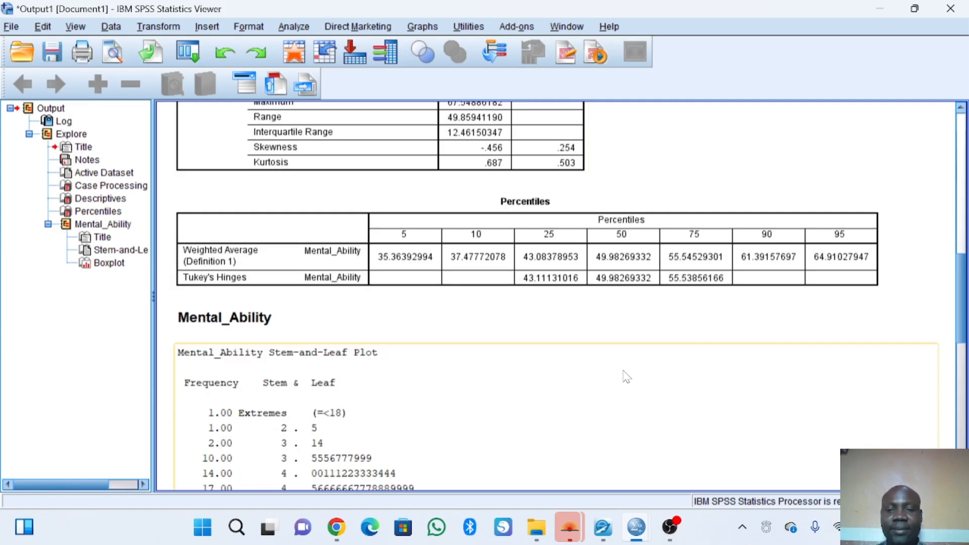
scroll(625, 375, "down", 15)
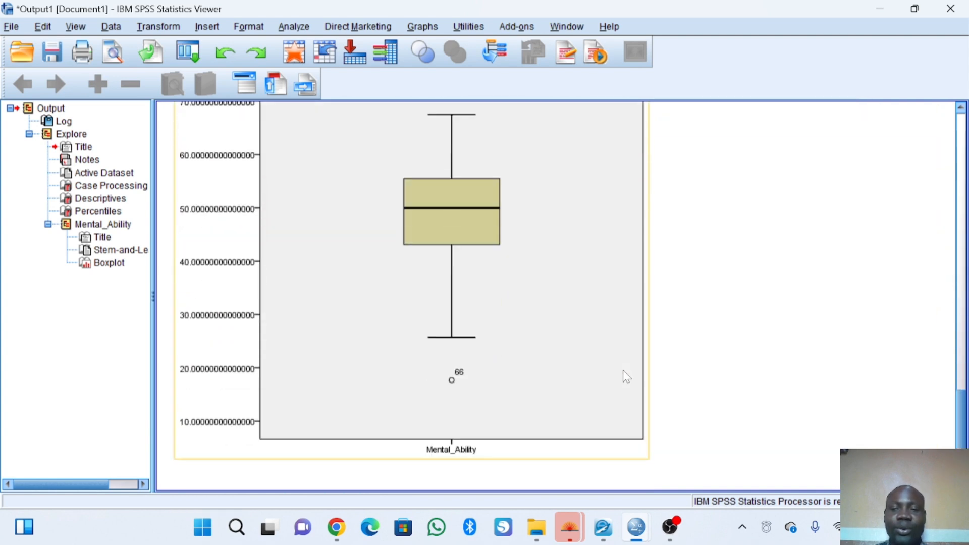
scroll(626, 376, "up", 15)
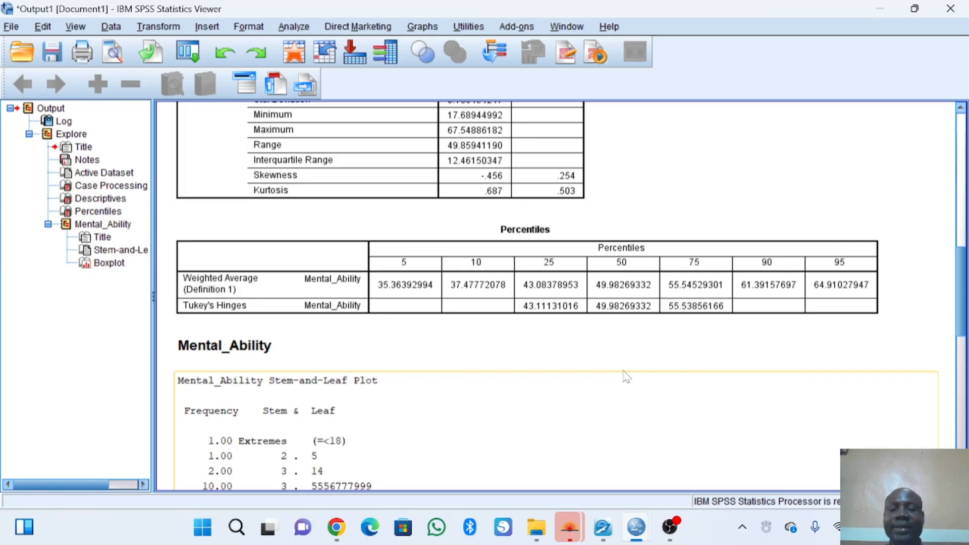
left_click(670, 537)
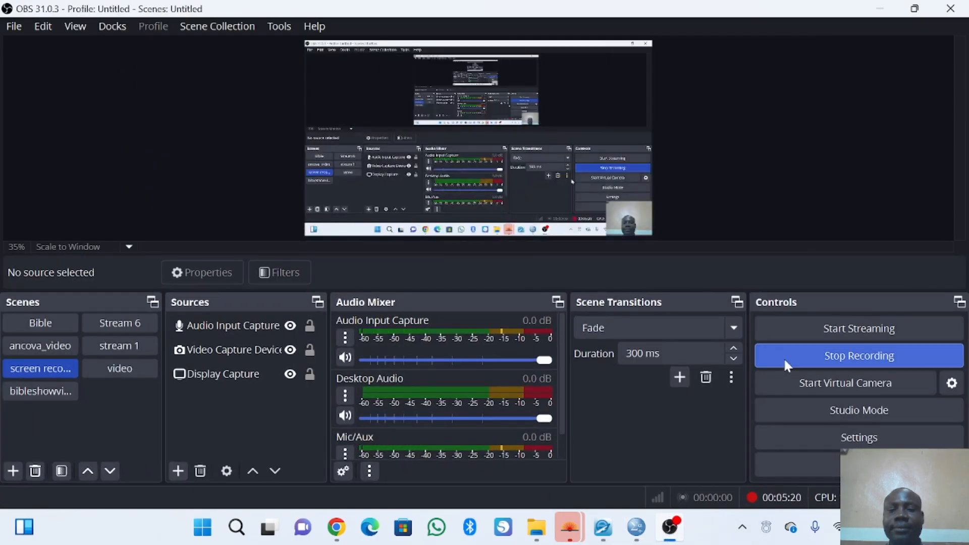
left_click(827, 358)
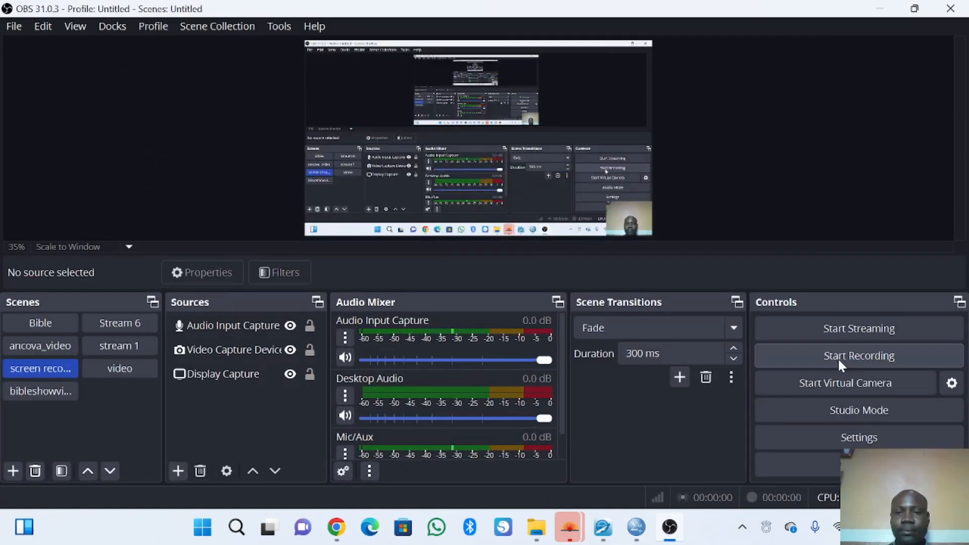
left_click(838, 359)
mouse_move(630, 536)
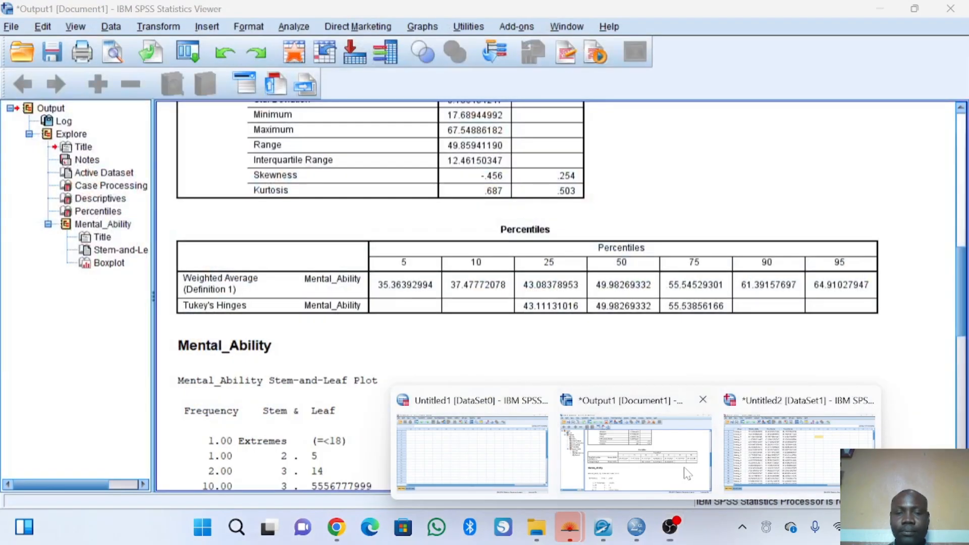
left_click(687, 473)
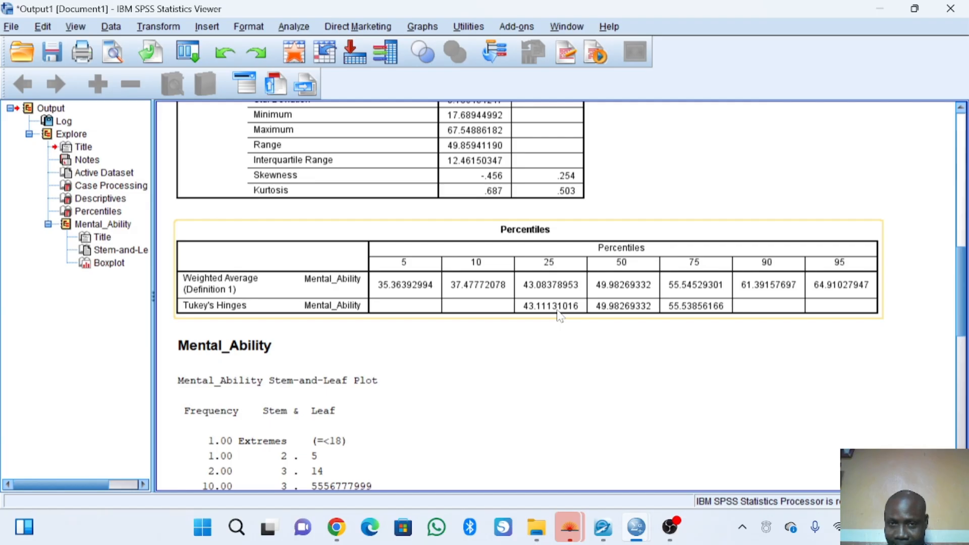
Step: Begin a Recode into Different Variables with Mental_Ability as the input variable
scroll(559, 316, "up", 3)
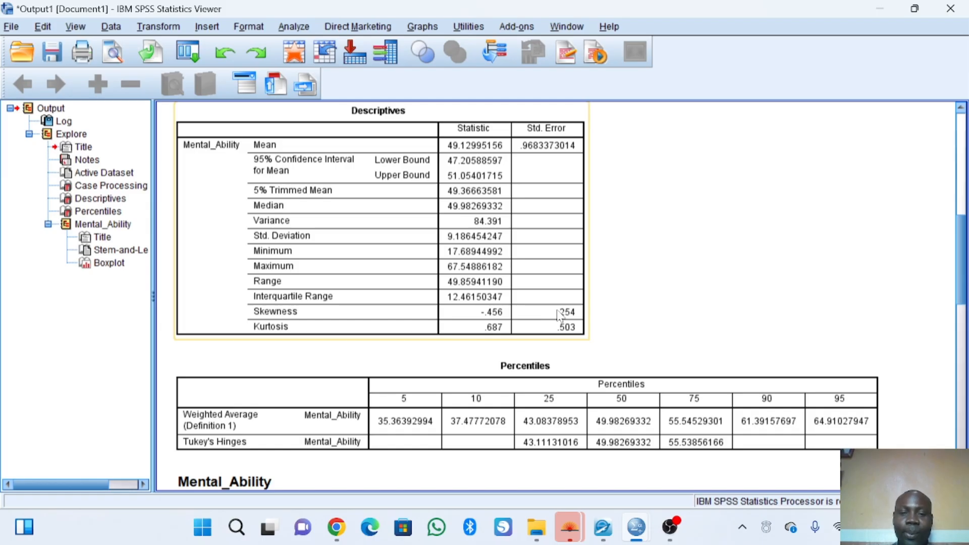
left_click(363, 359)
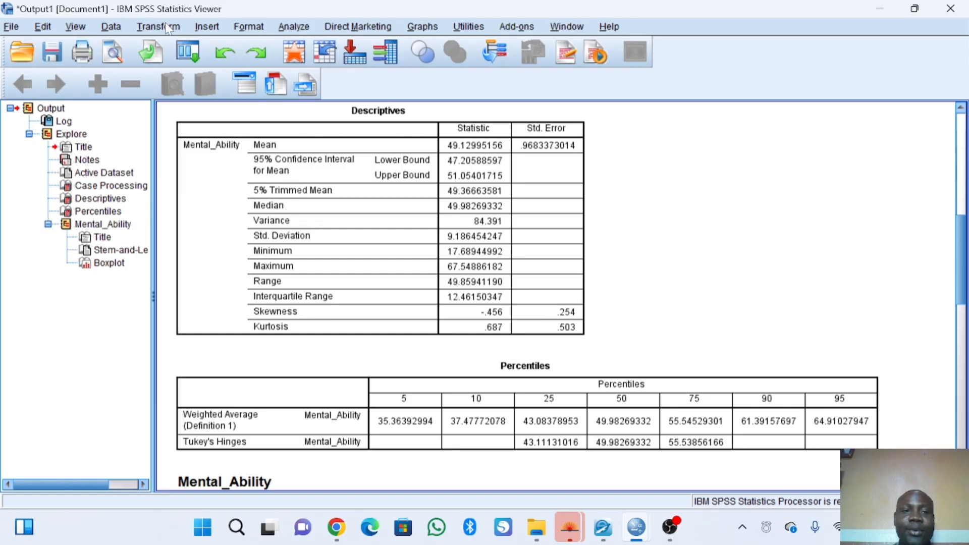
left_click(167, 29)
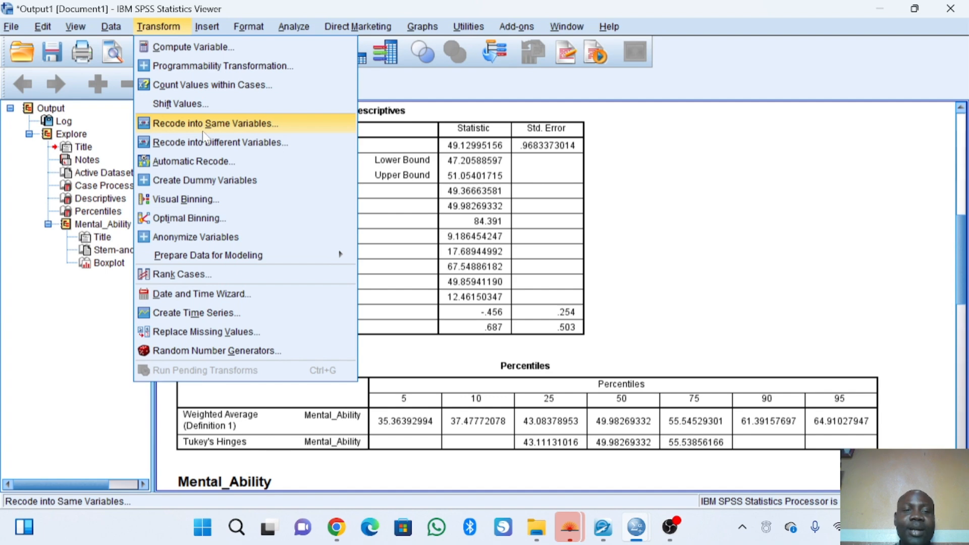
left_click(206, 143)
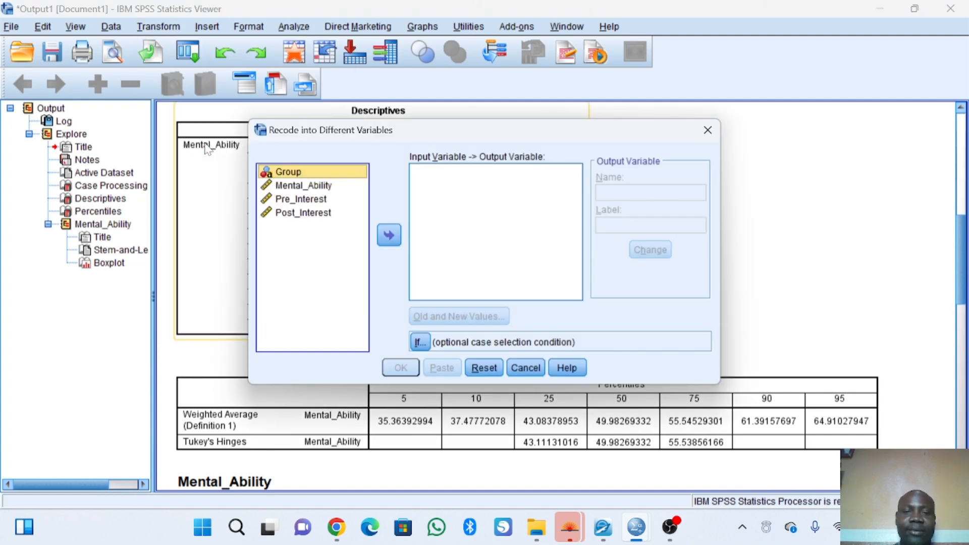
left_click(295, 185)
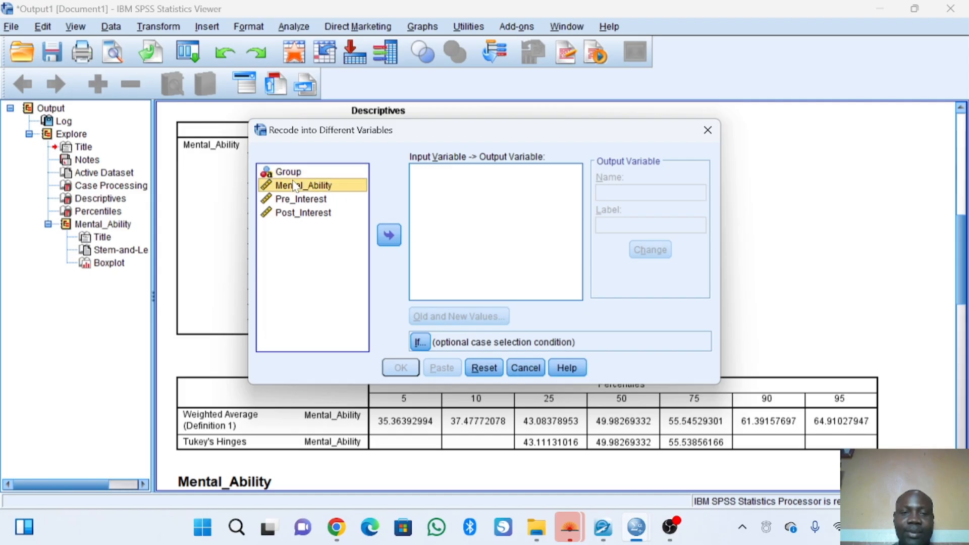
left_click(389, 234)
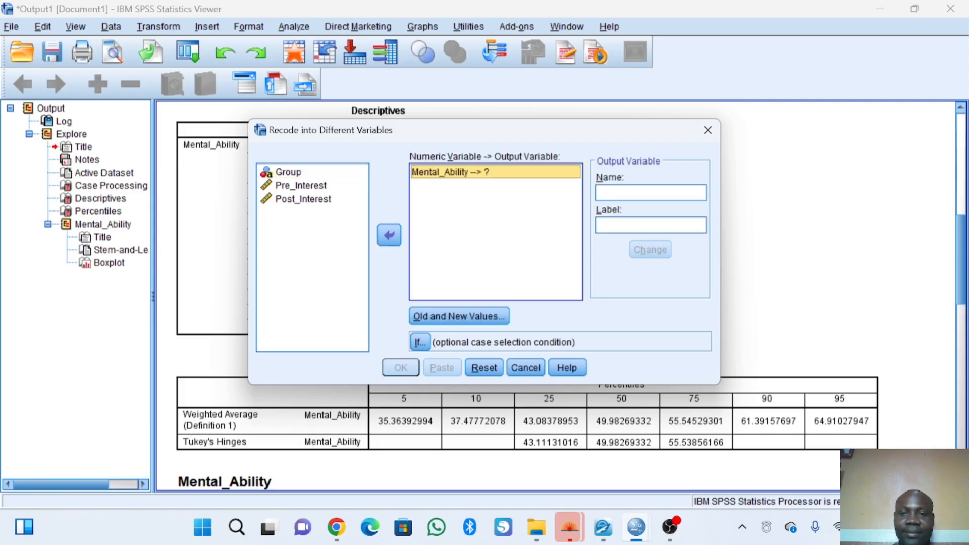
Step: Define the recode's output variable with the name MACategories and the label MACT, and apply it to Mental_Ability
left_click(650, 193)
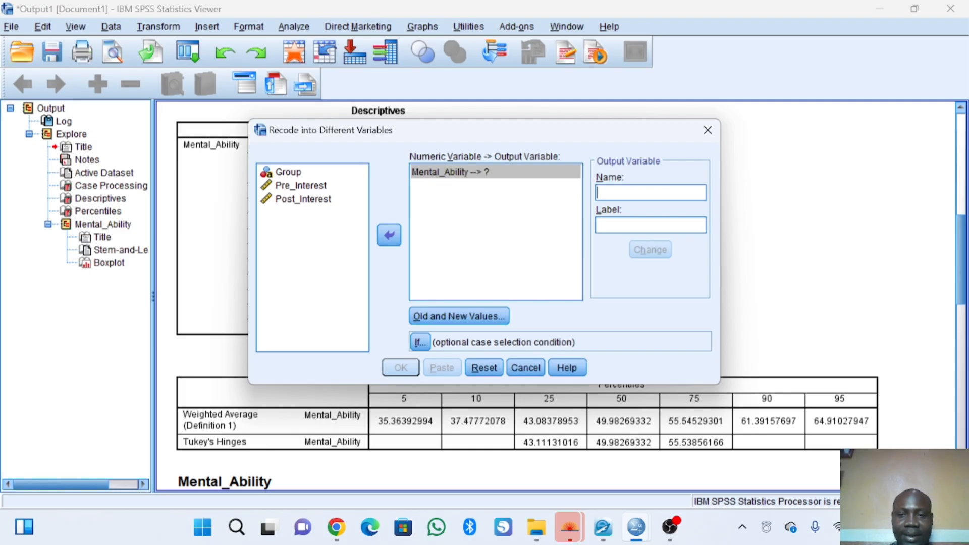
type("M")
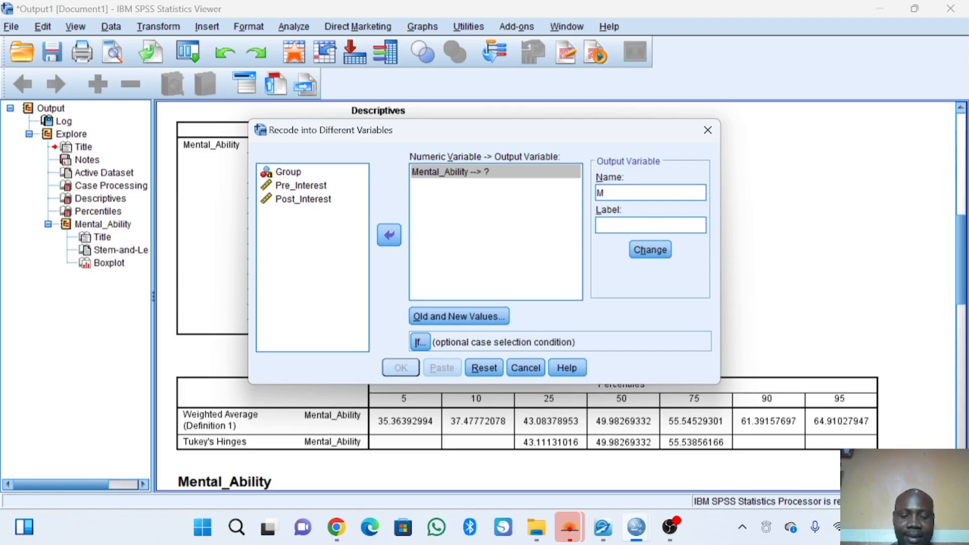
type("A")
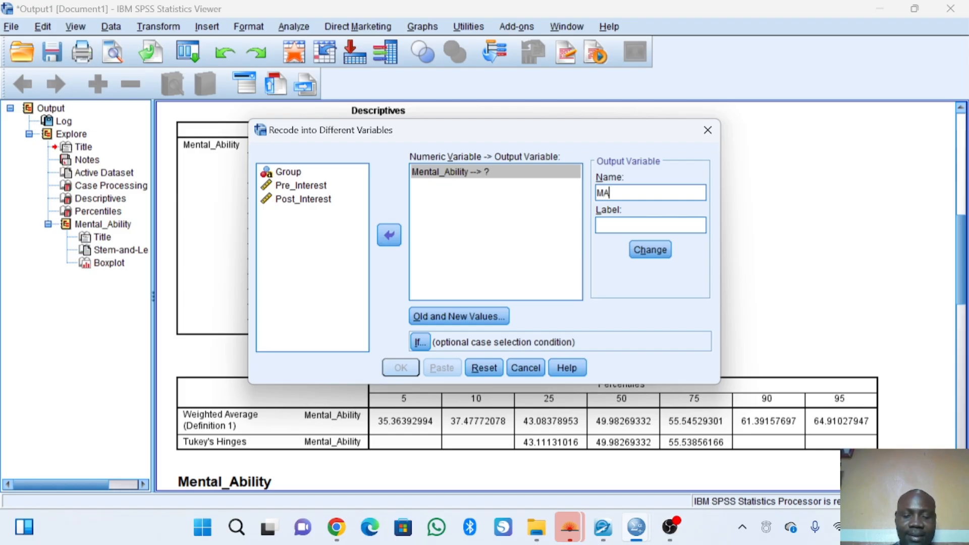
type("Cat")
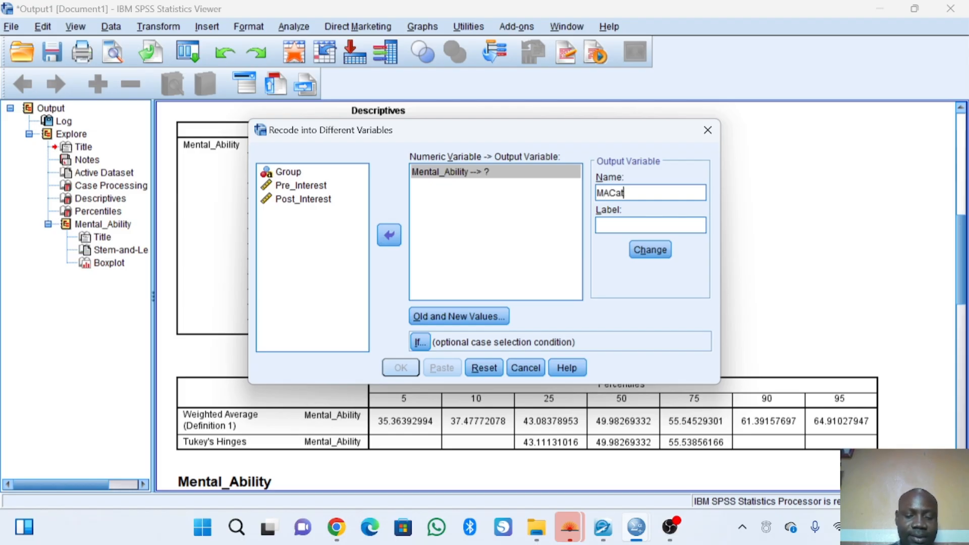
type("egori")
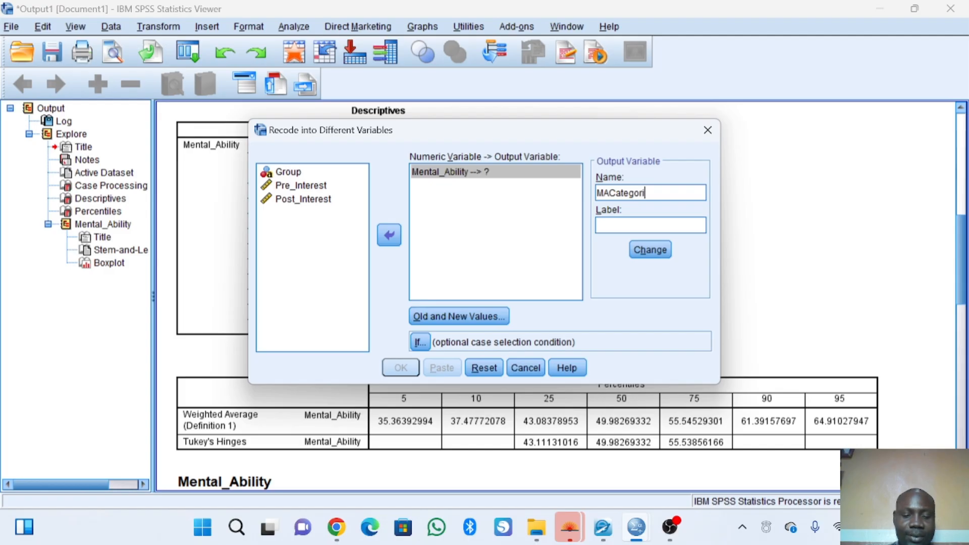
type("es")
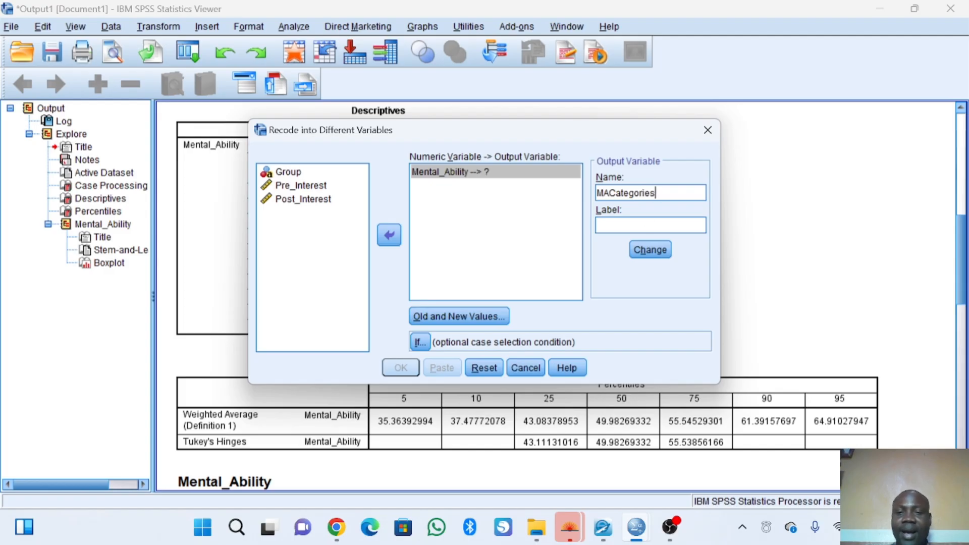
left_click(650, 225)
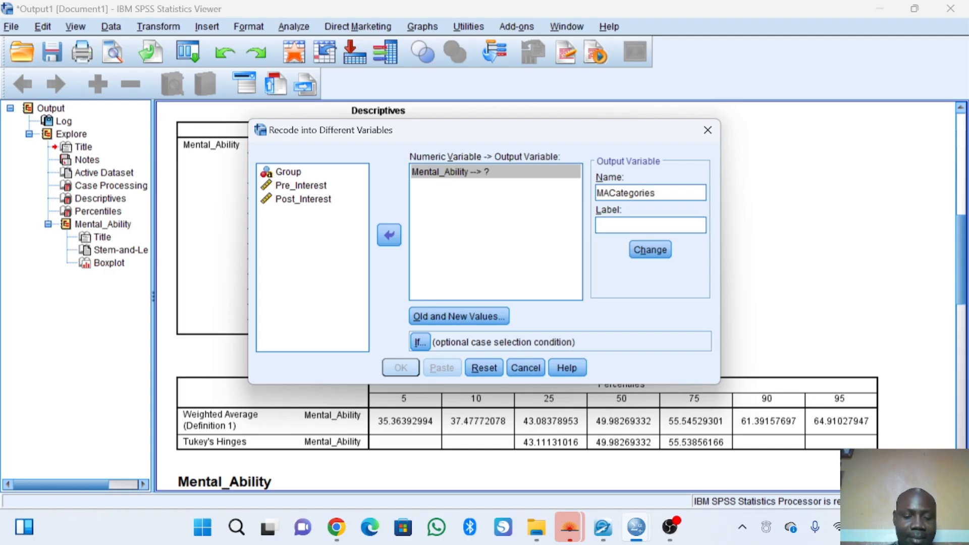
type("MAC")
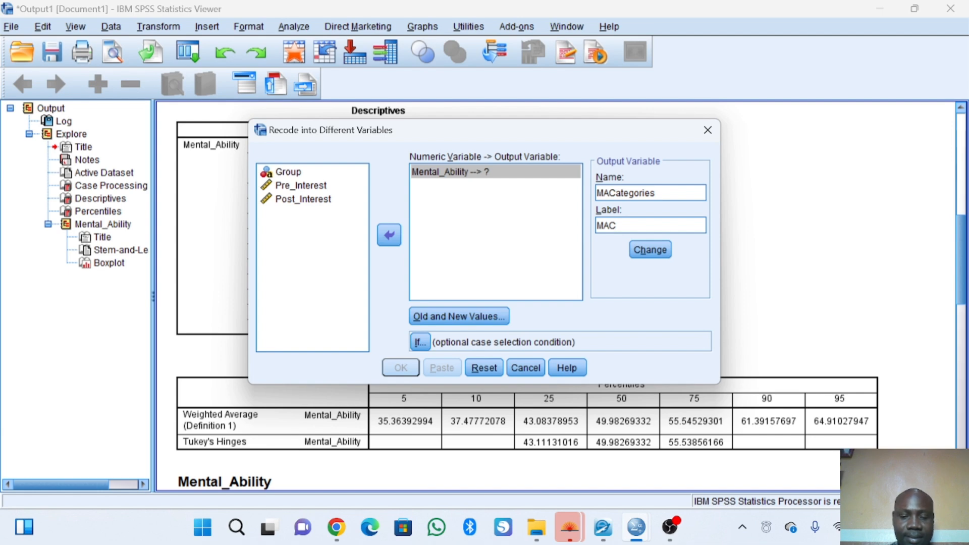
type("T")
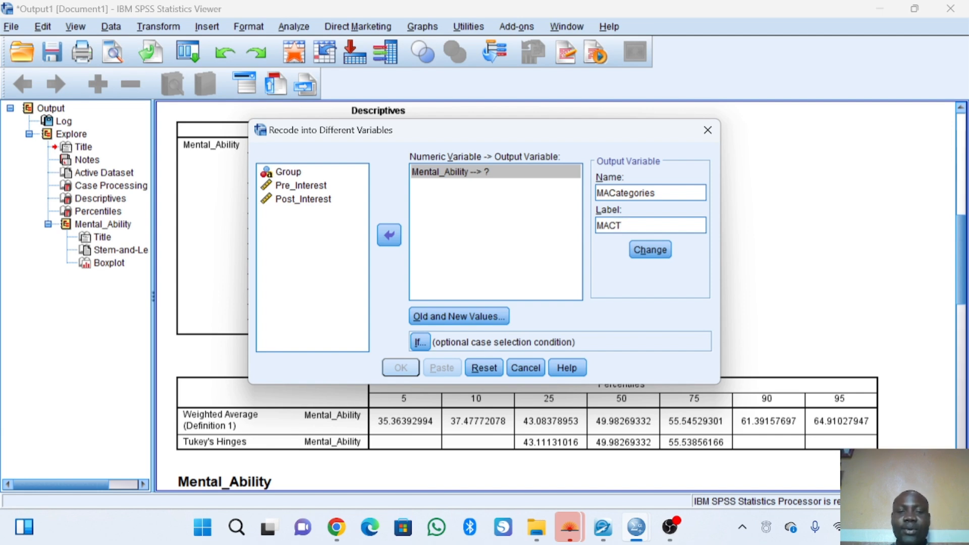
left_click(650, 251)
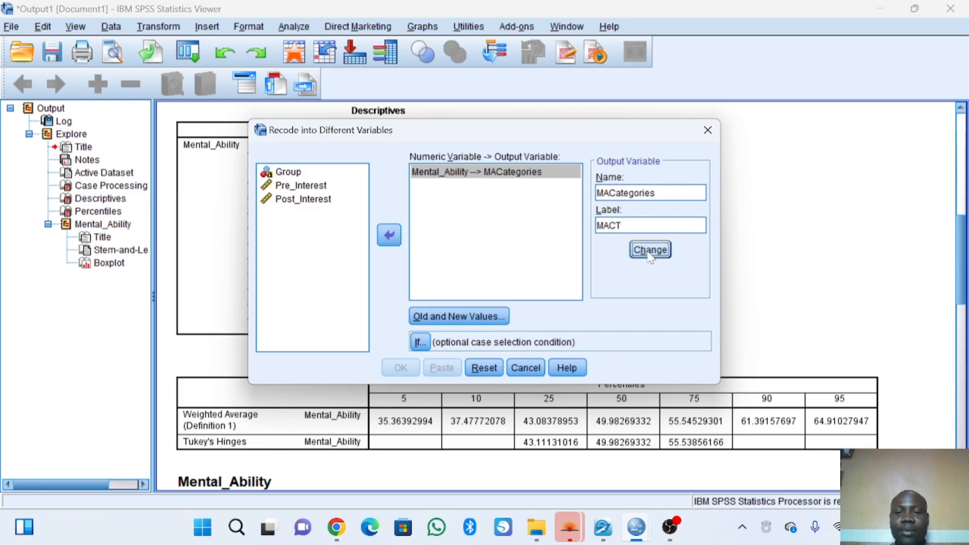
Step: Add an old-to-new value rule that recodes the range 43.11 through 49.97 to 1
left_click(455, 317)
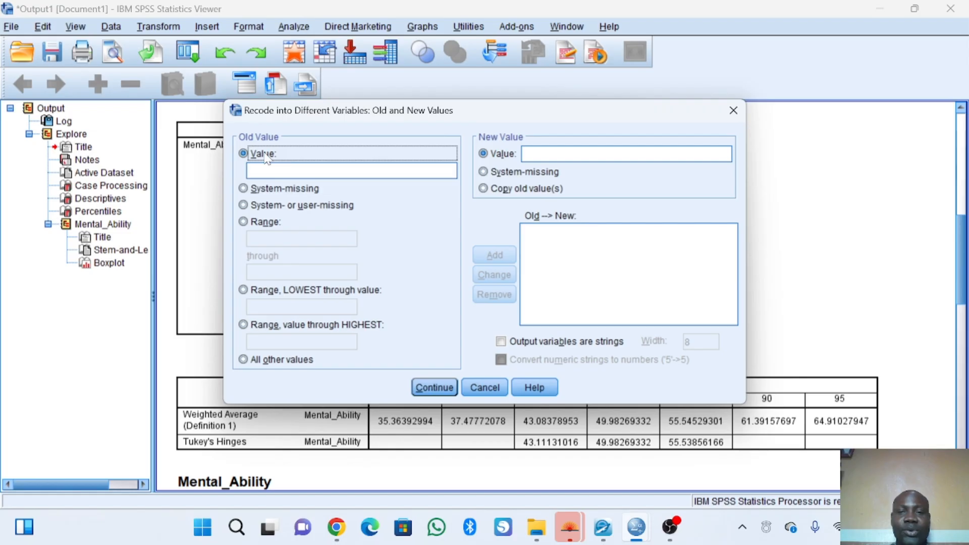
left_click(243, 222)
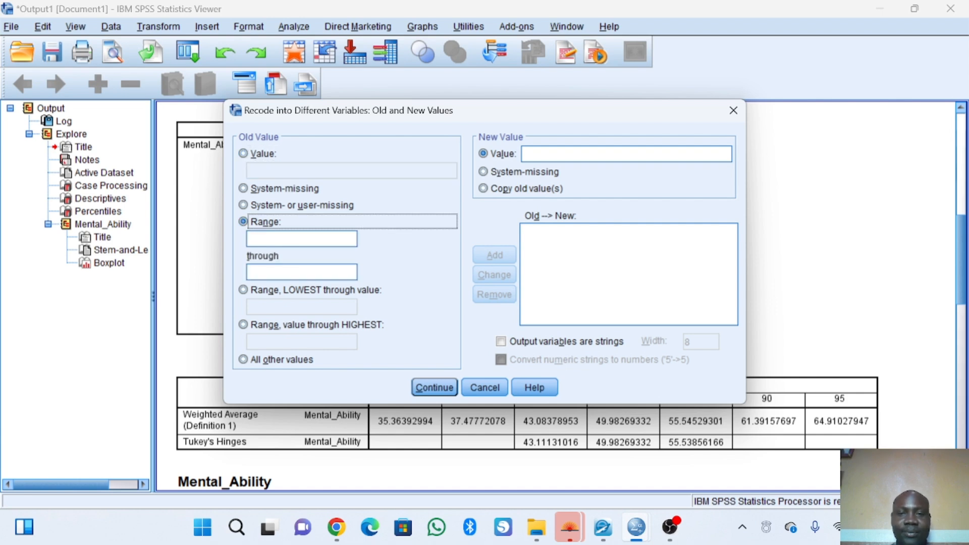
left_click(565, 154)
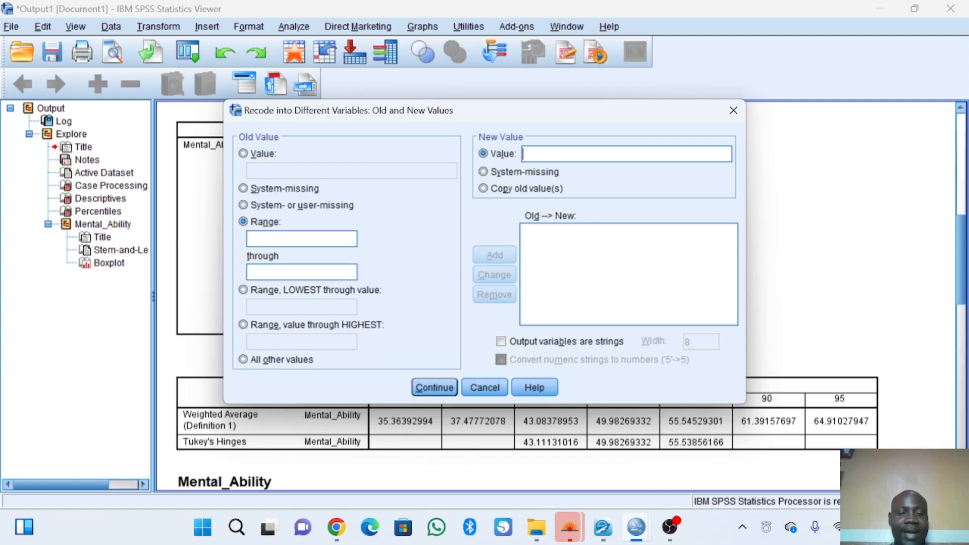
type("1")
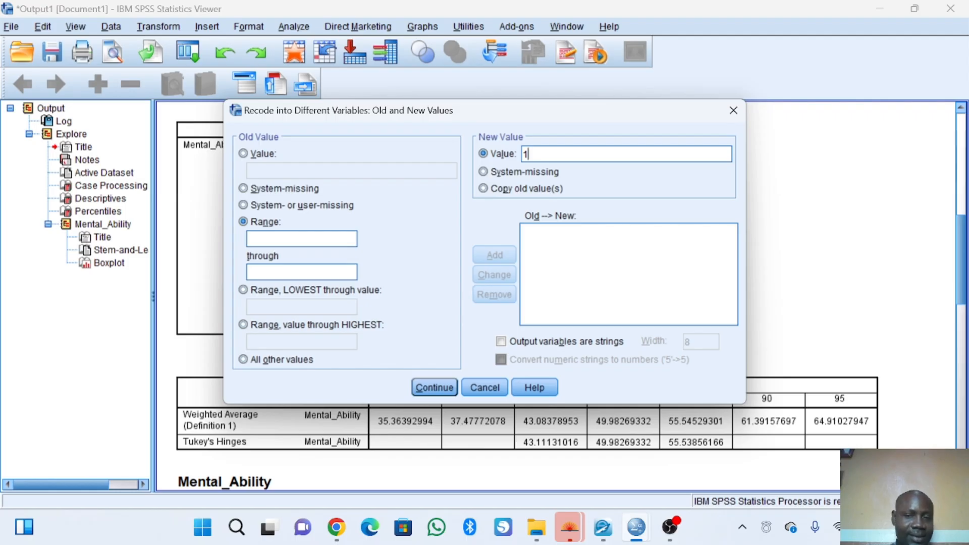
left_click(302, 239)
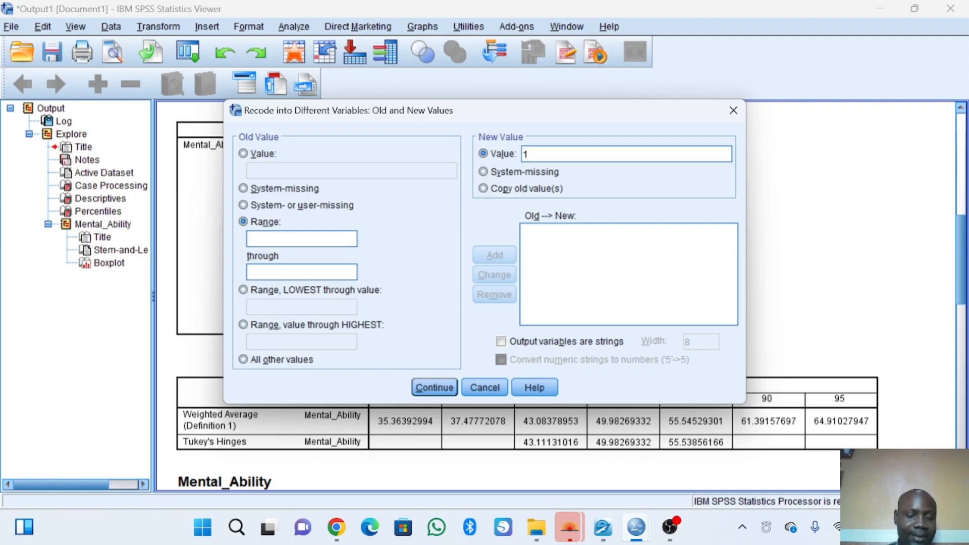
type("43.")
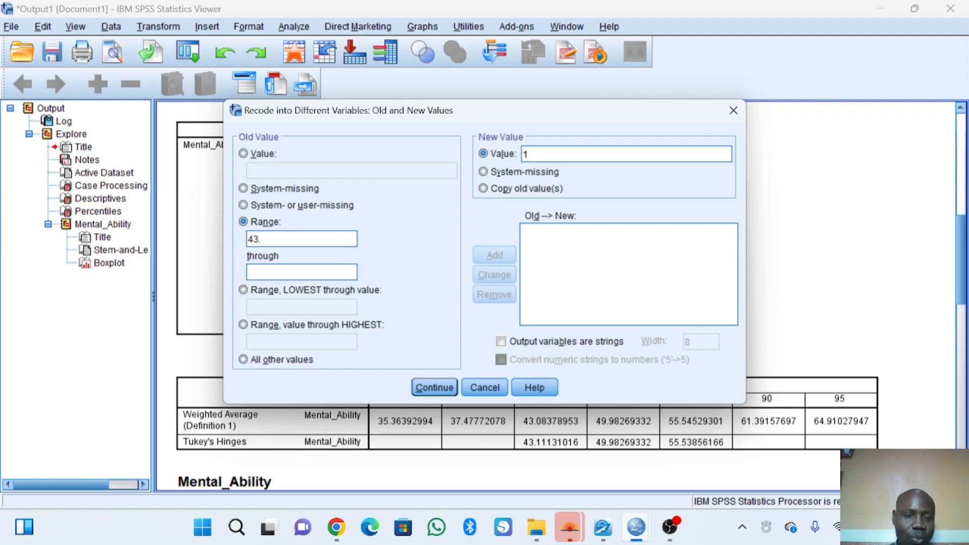
type("11")
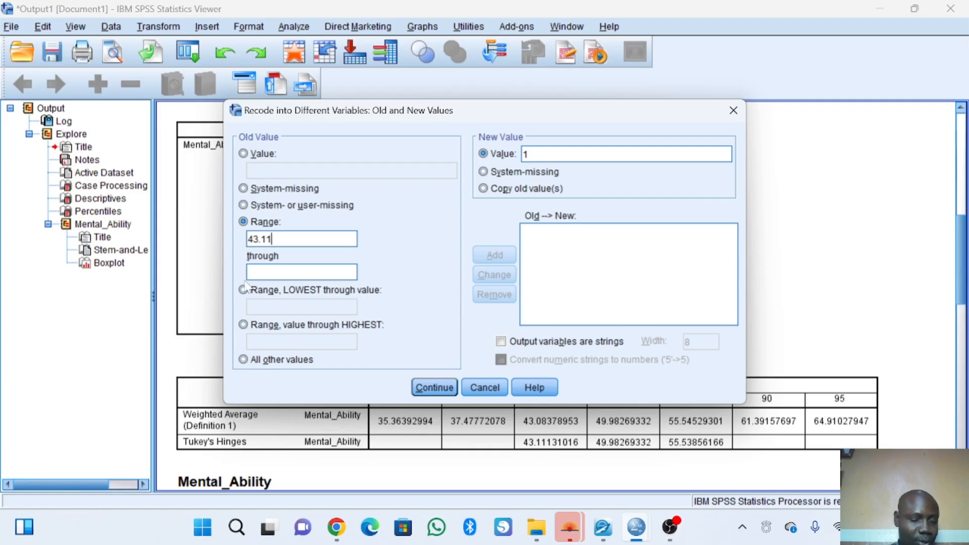
key("Tab")
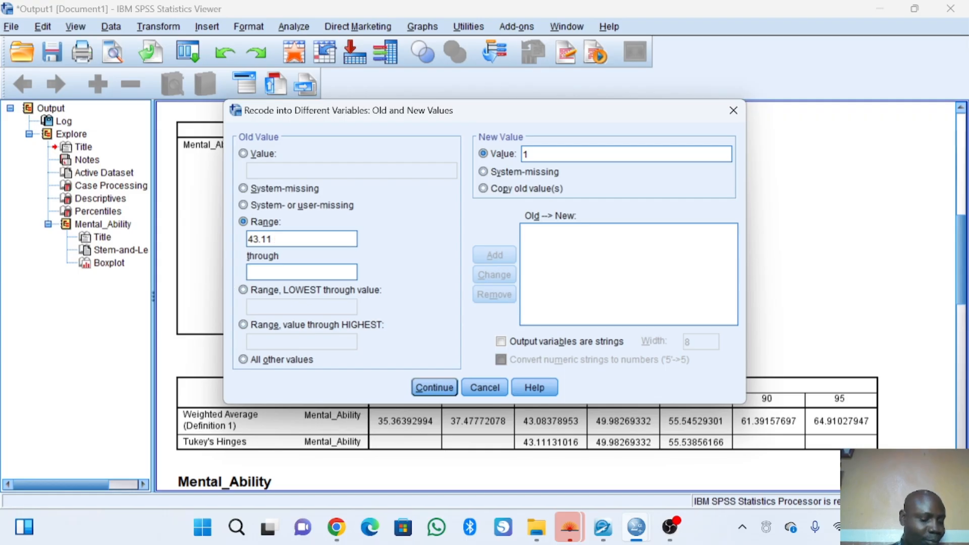
type("4")
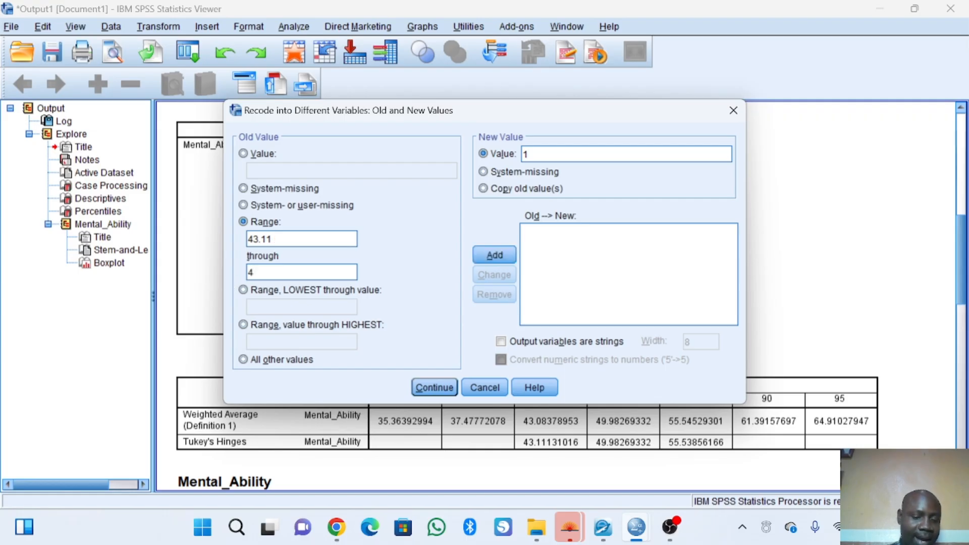
type("9")
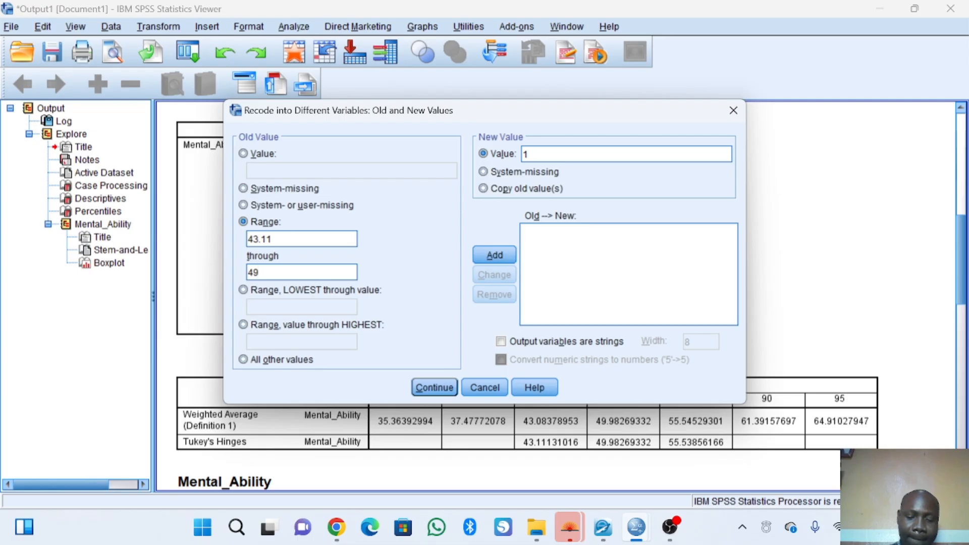
type(".9")
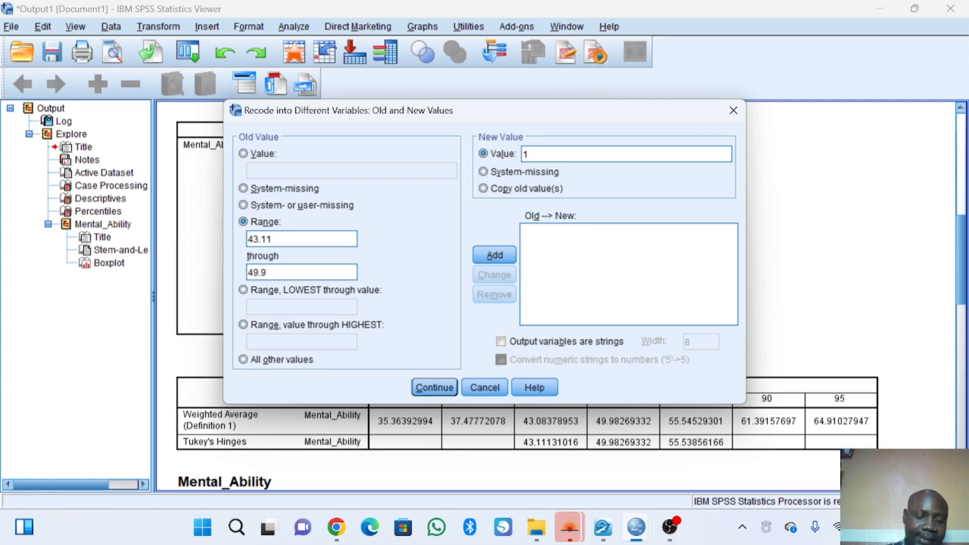
type("7")
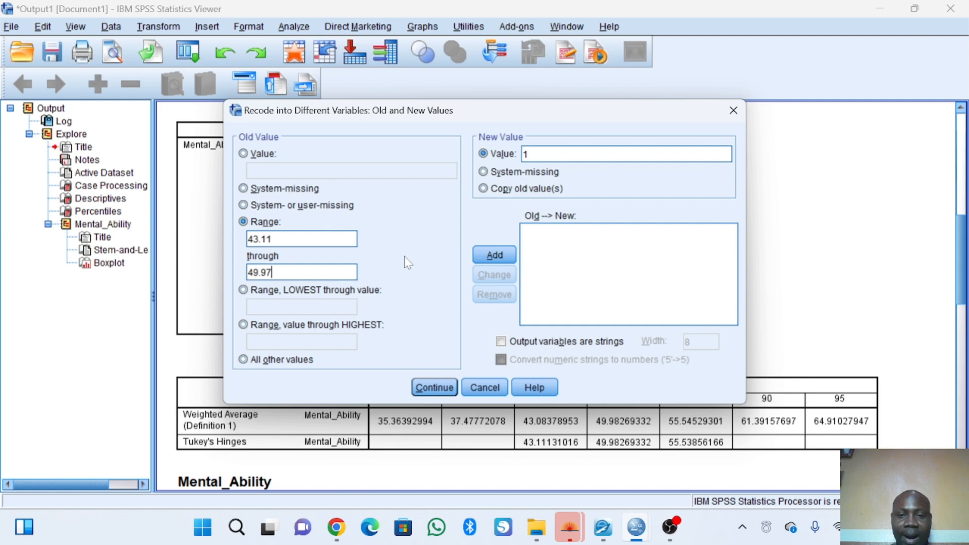
left_click(493, 257)
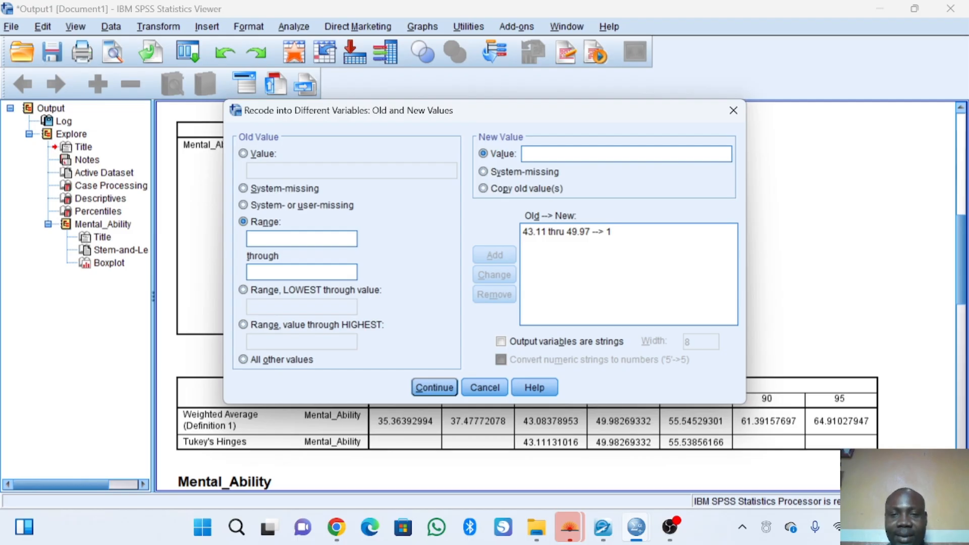
Step: Add a second rule that recodes the range 49.98 through 55.52 to 2
type("2")
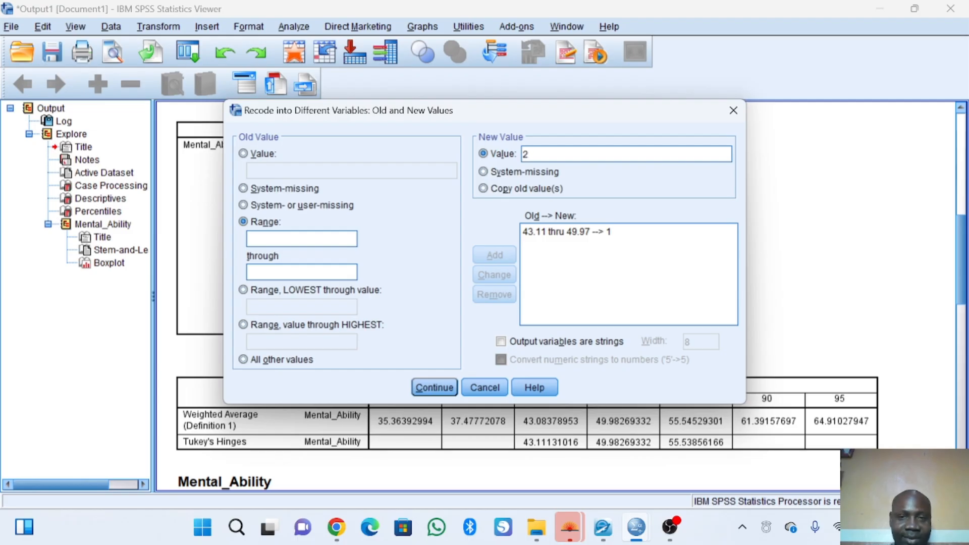
left_click(302, 239)
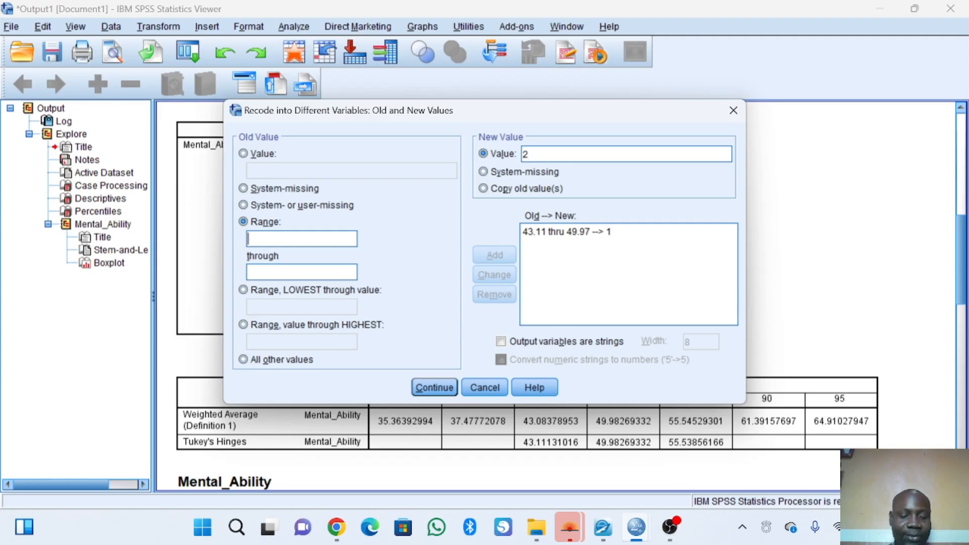
type("49")
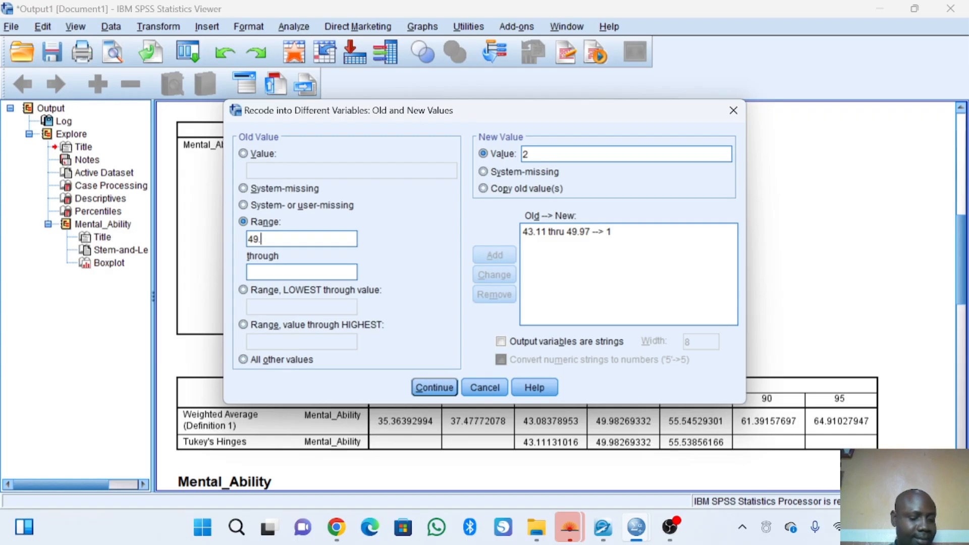
type(".98")
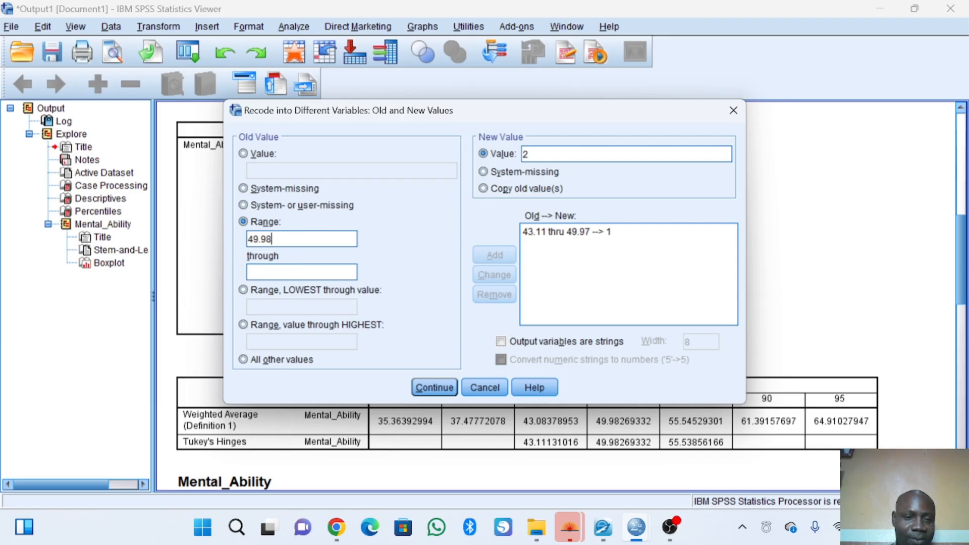
type("55")
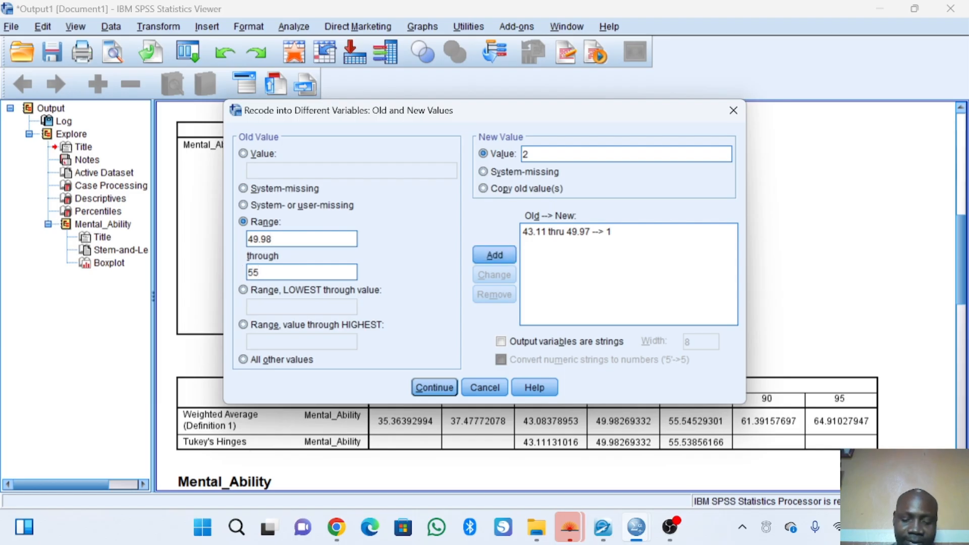
type(".52")
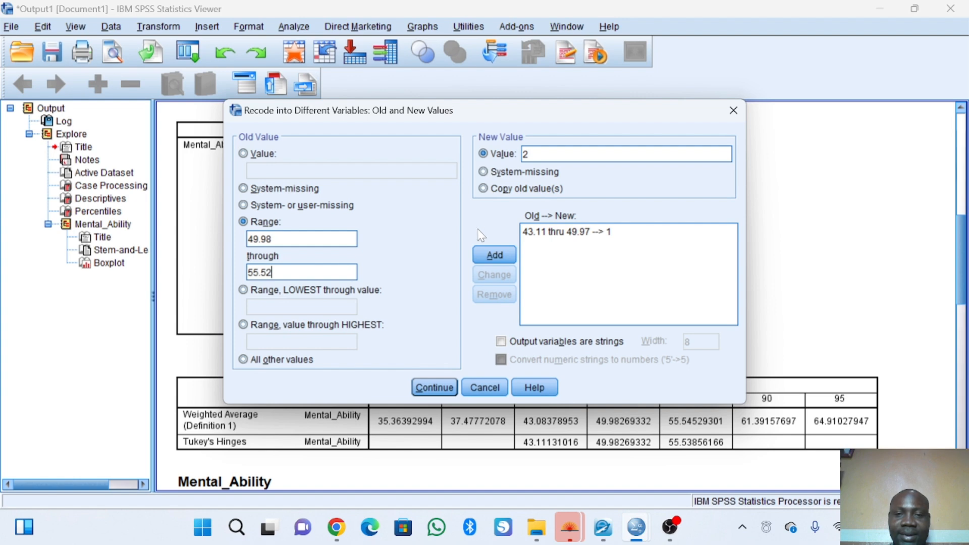
left_click(493, 257)
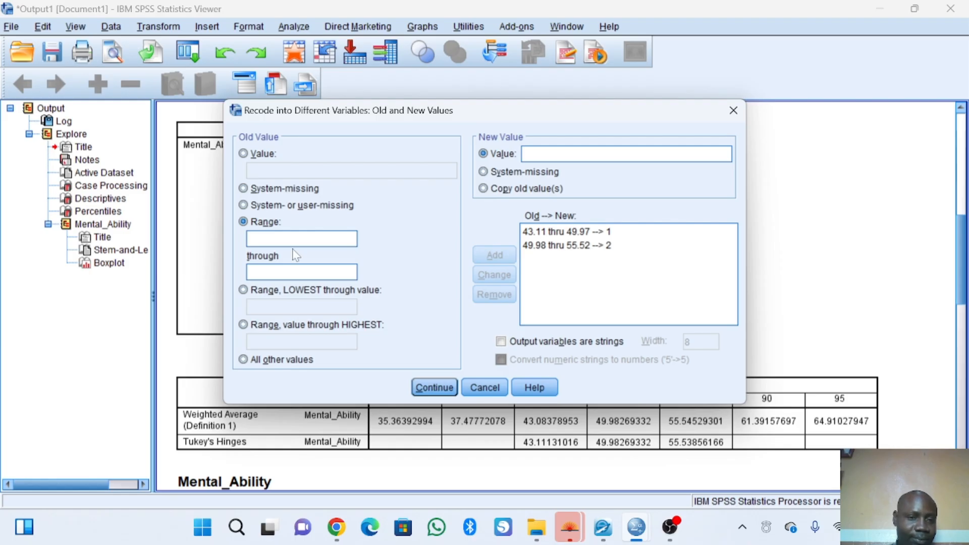
Step: Add a third old-to-new value rule that recodes the range 55.53 through 67.54 to 3
type("5")
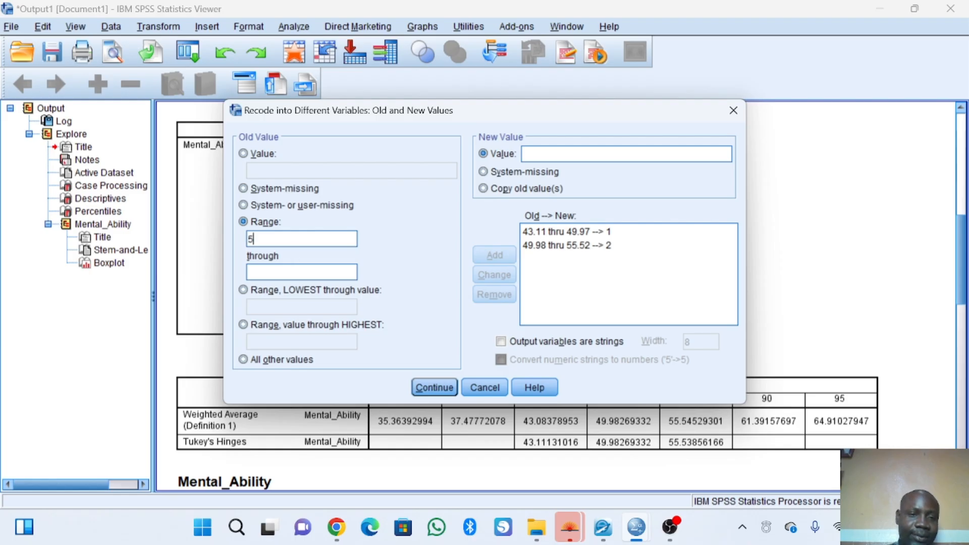
type("5.5")
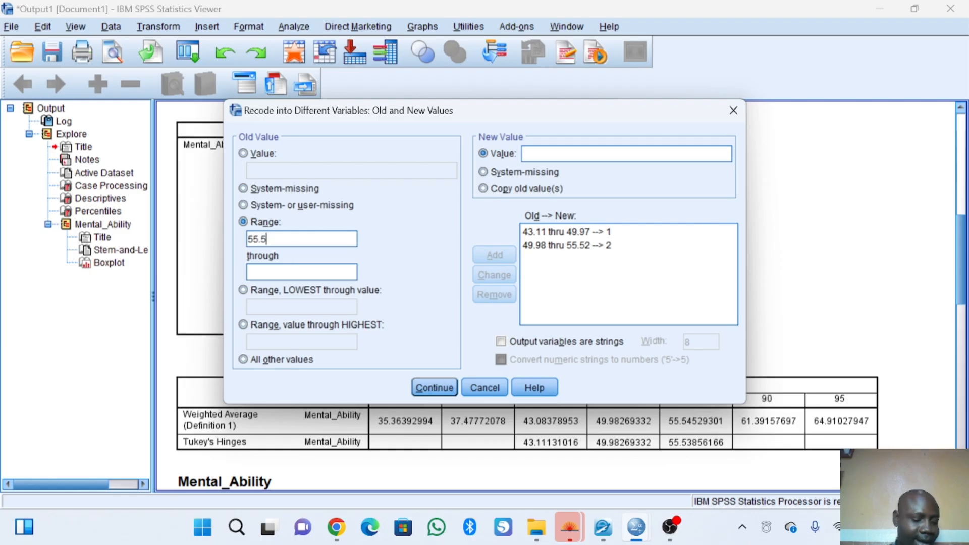
type("3")
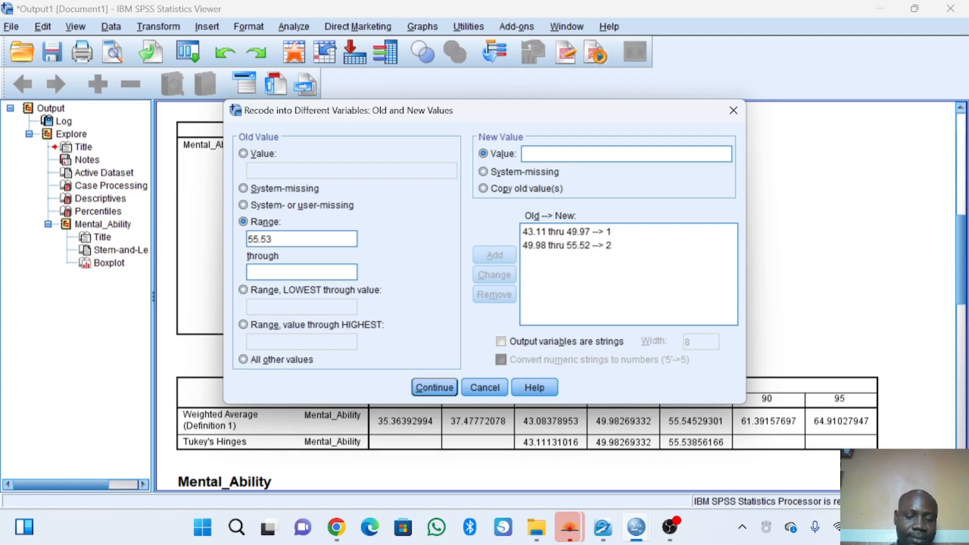
type("67")
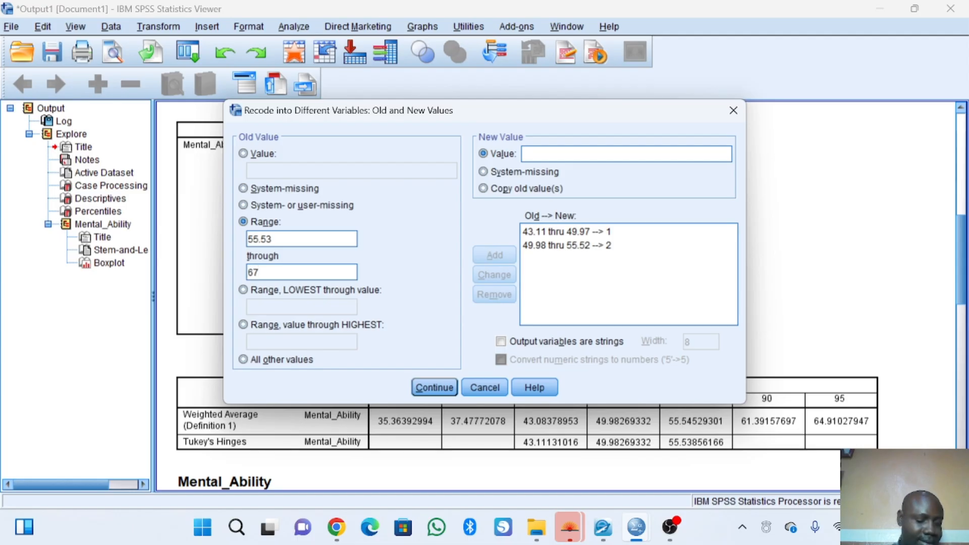
type(".54")
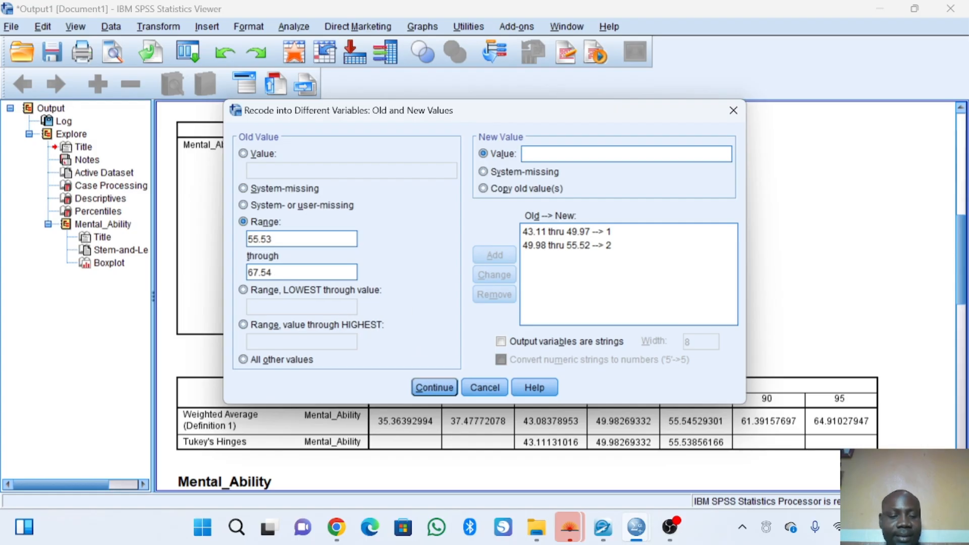
type("3")
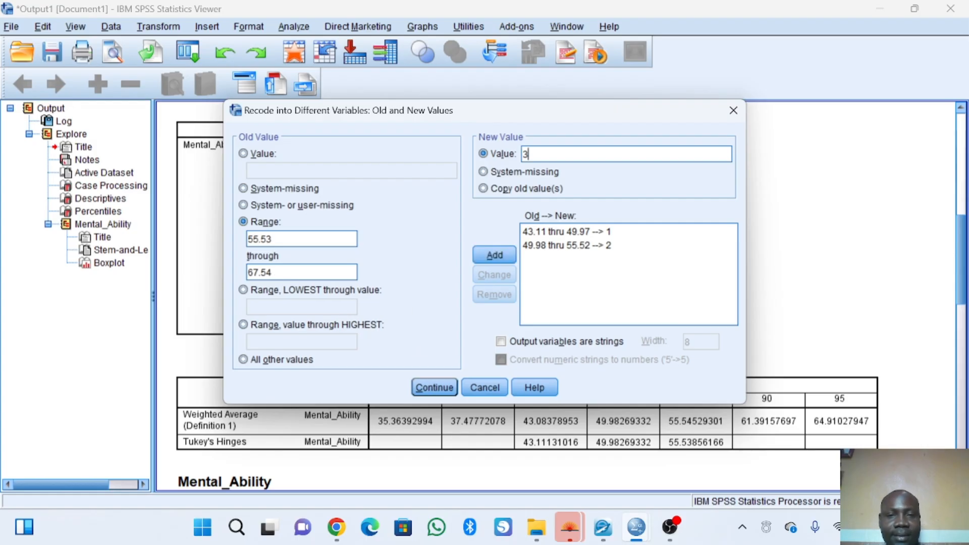
left_click(493, 258)
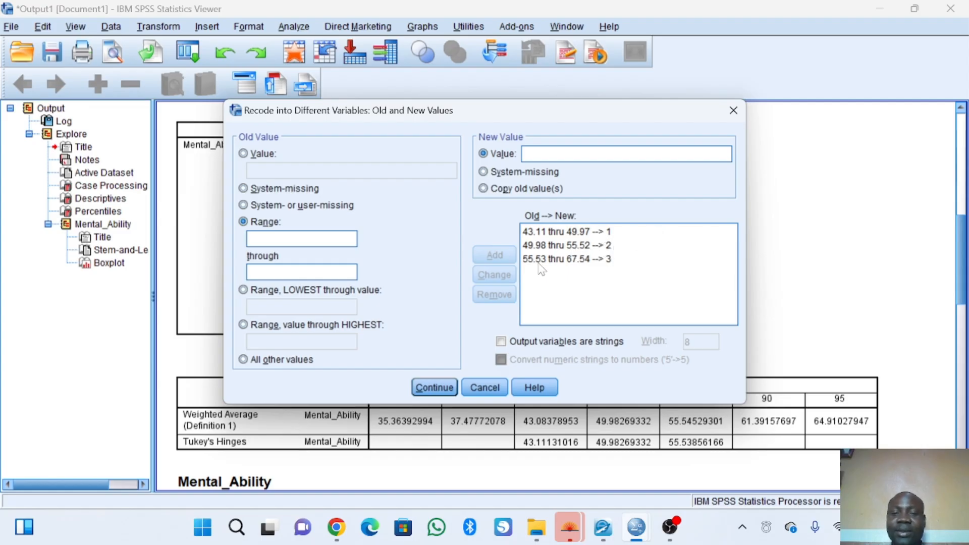
left_click(622, 260)
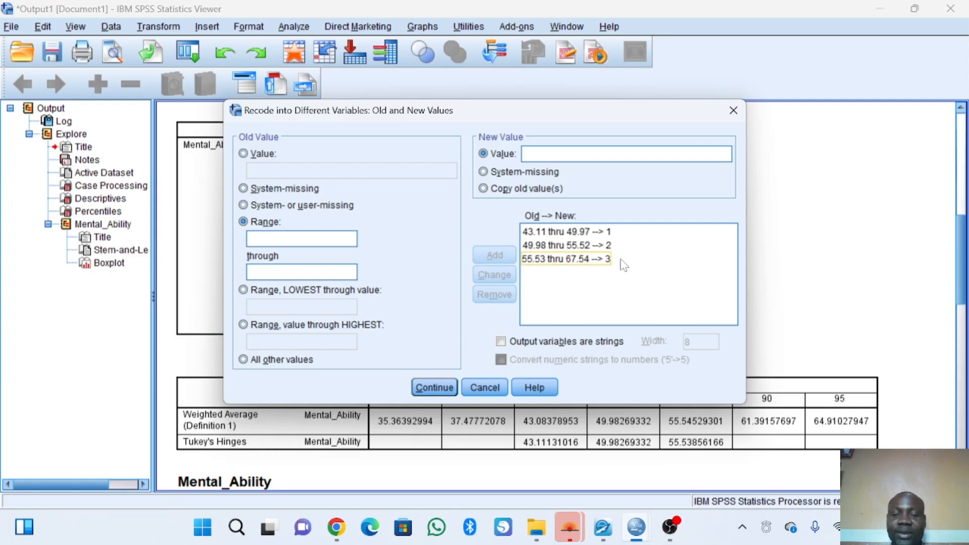
Step: Accept the three old-to-new value rules and run the recode of Mental_Ability into MACategories
mouse_move(678, 540)
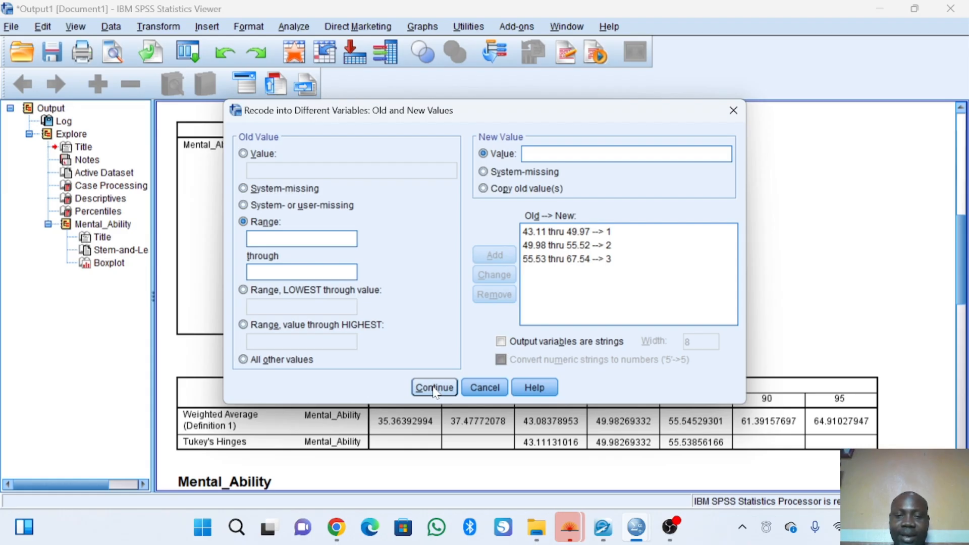
left_click(434, 388)
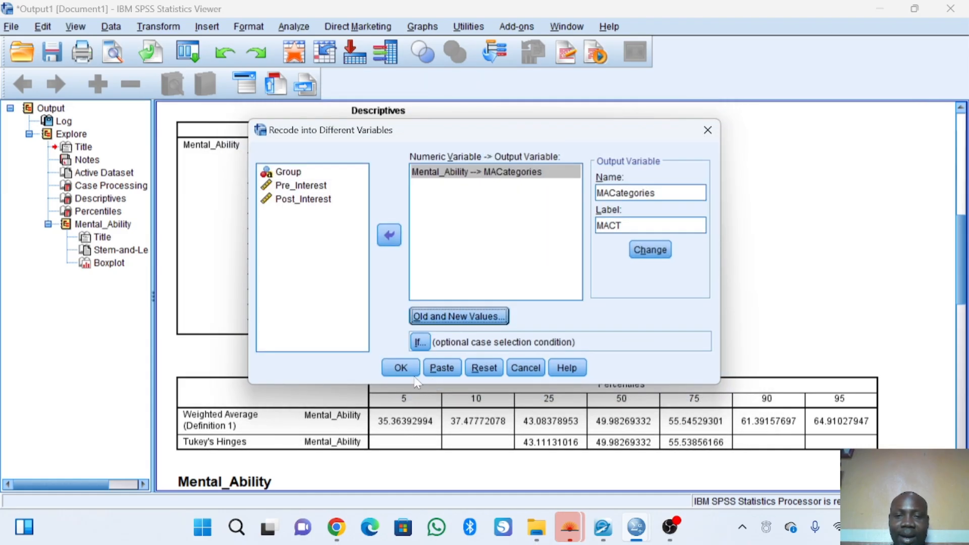
left_click(399, 367)
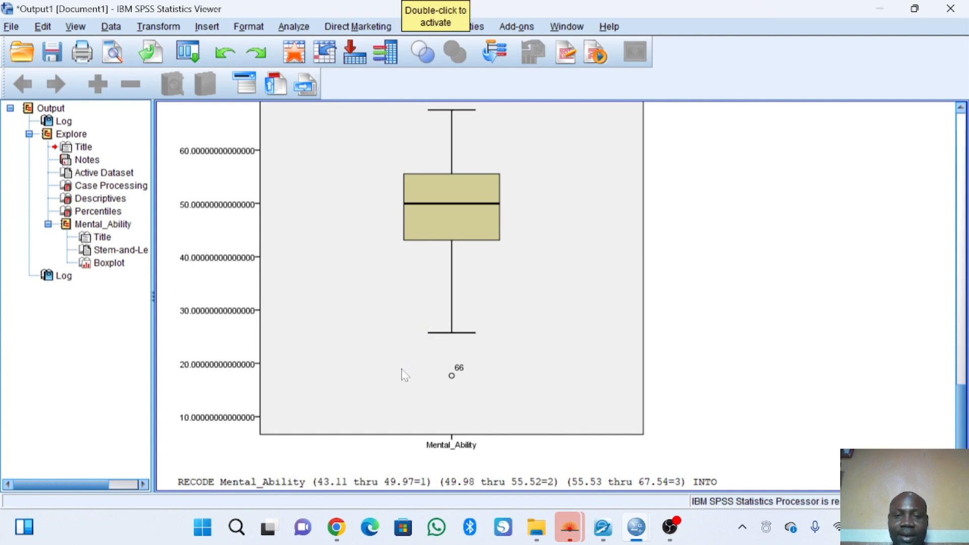
left_click(403, 374)
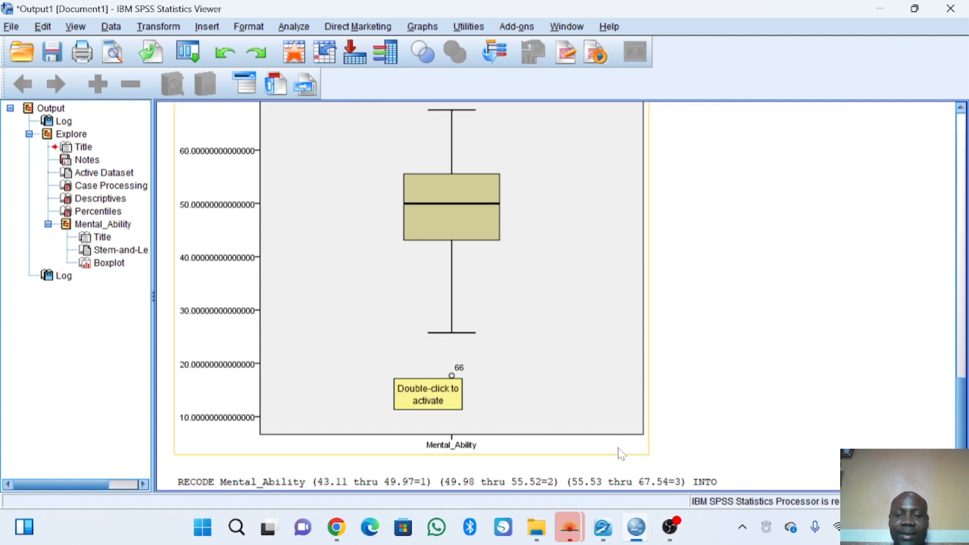
Step: Switch to the Untitled2 data set and fill the missing MACategories value of case 82 with 1
mouse_move(637, 536)
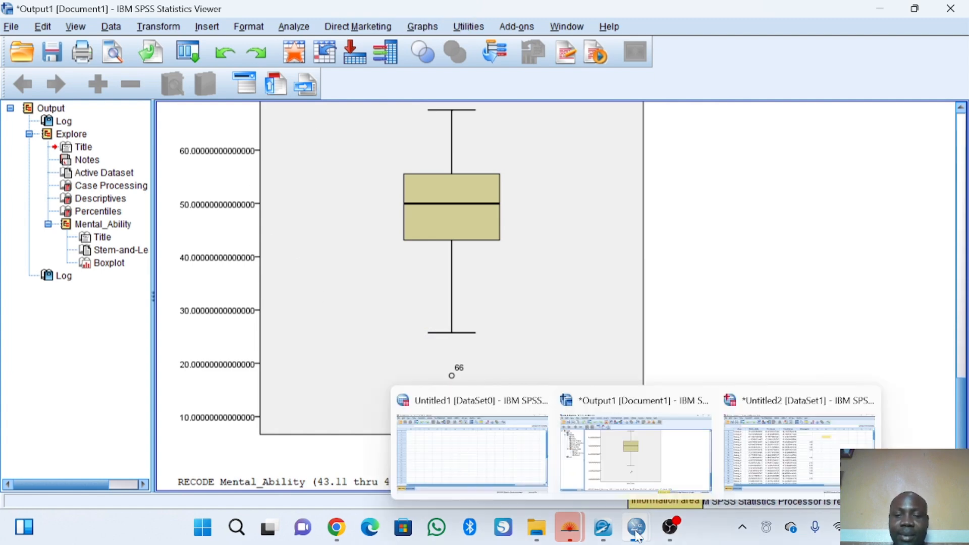
left_click(788, 473)
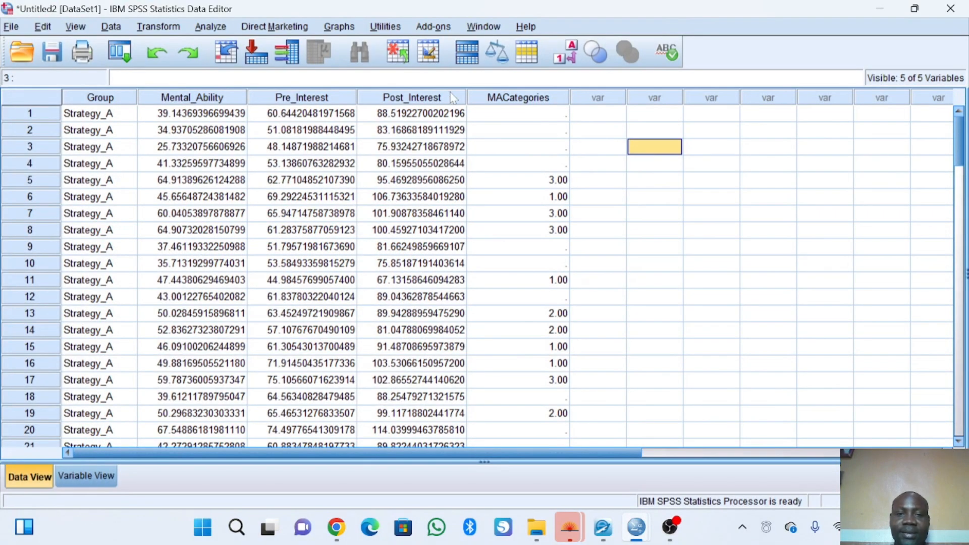
scroll(534, 184, "down", 10)
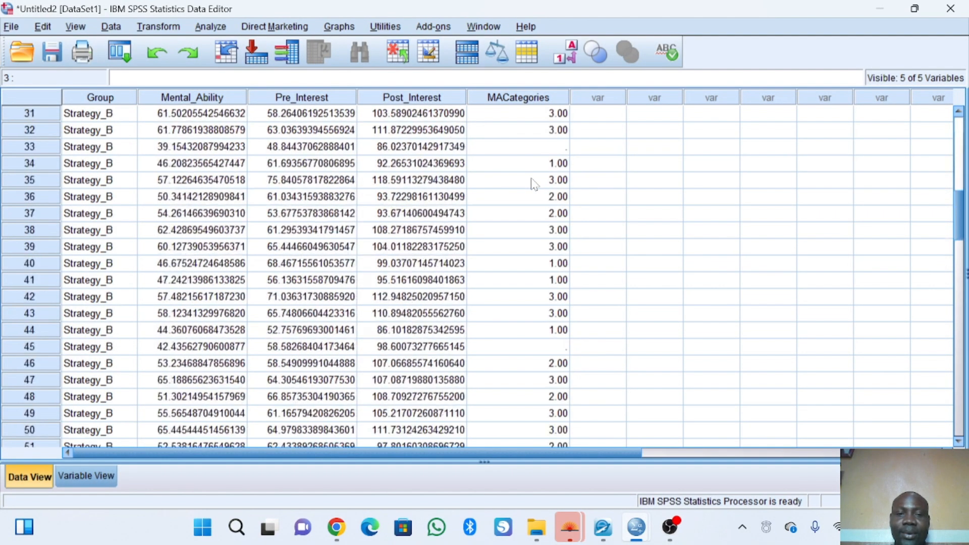
scroll(534, 184, "down", 20)
scroll(534, 184, "up", 7)
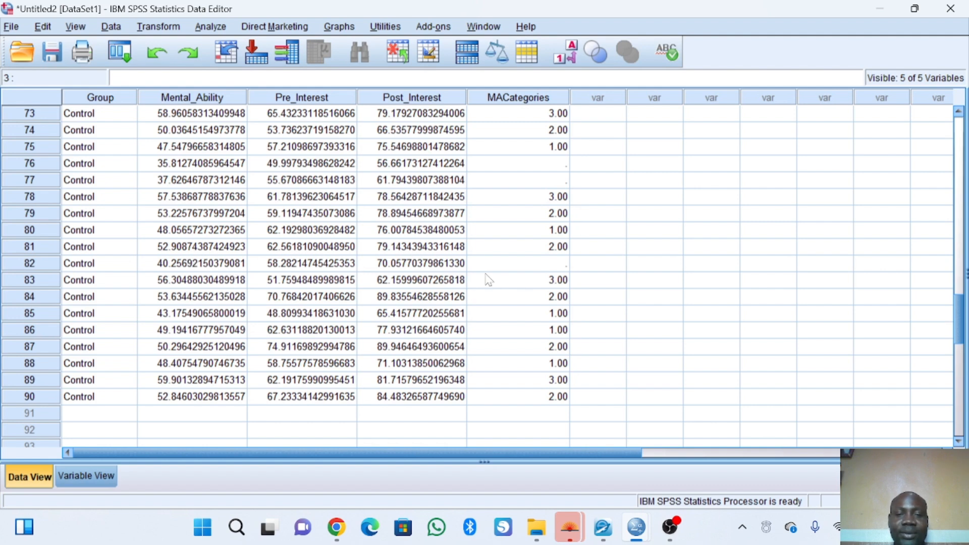
left_click(550, 270)
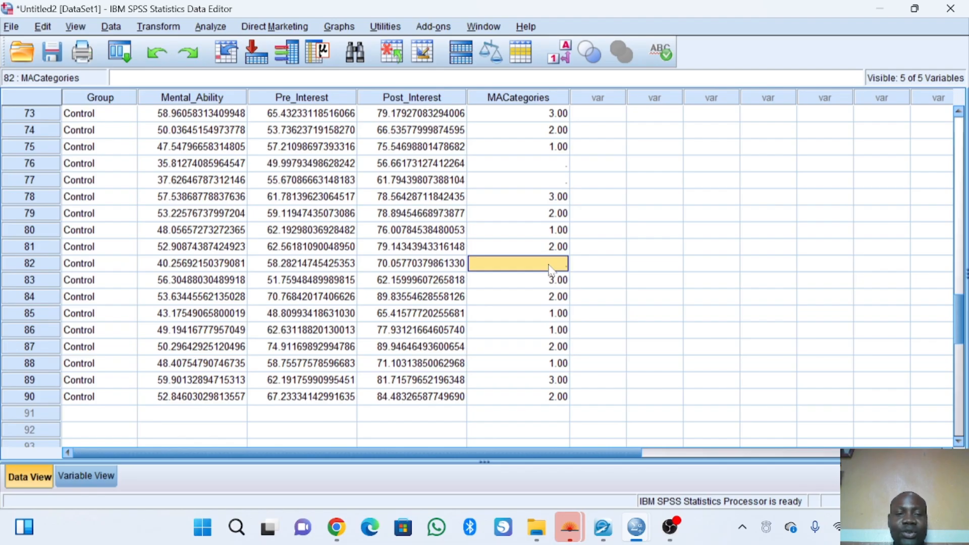
type("1")
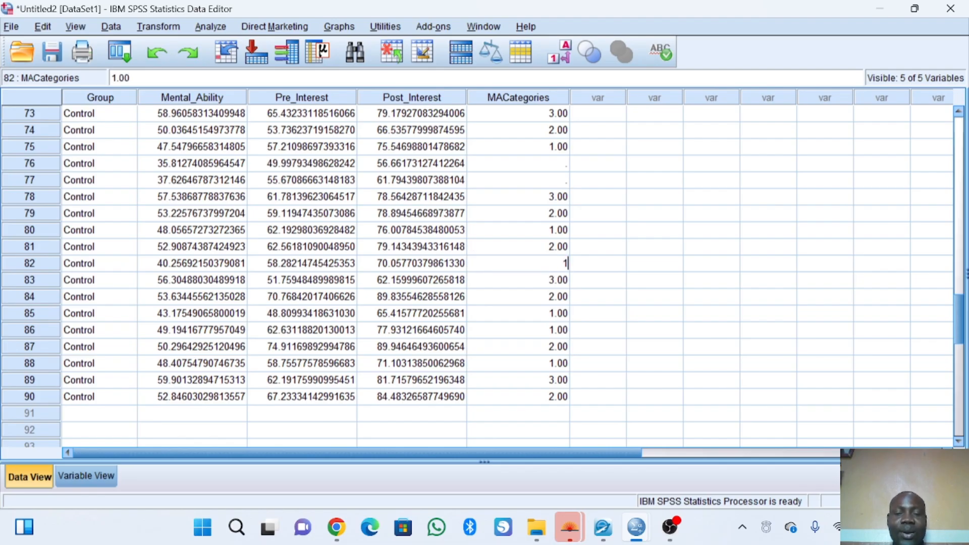
key("Up")
Step: Fill the missing MACategories values of cases 77 and 76 with 1
key("Up")
key("Up")
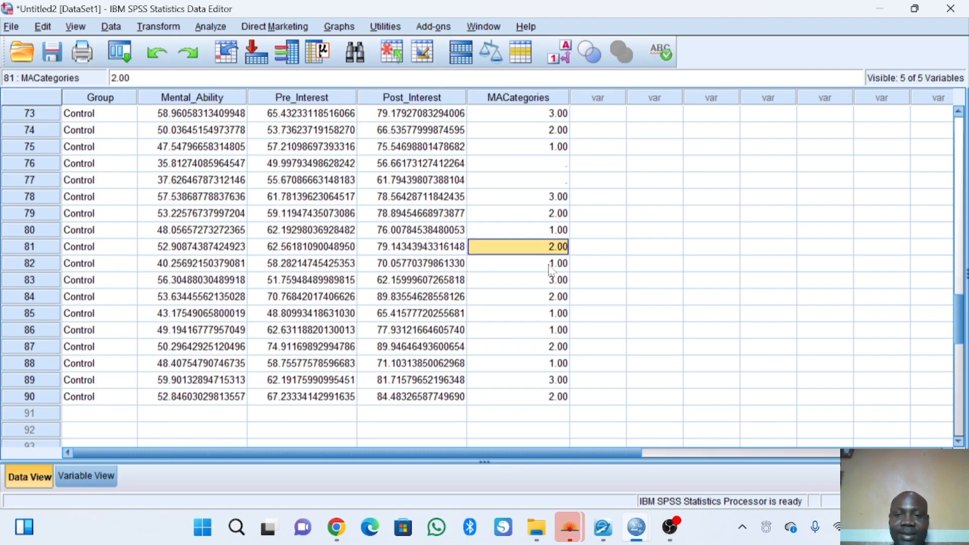
key("Up")
key("Up")
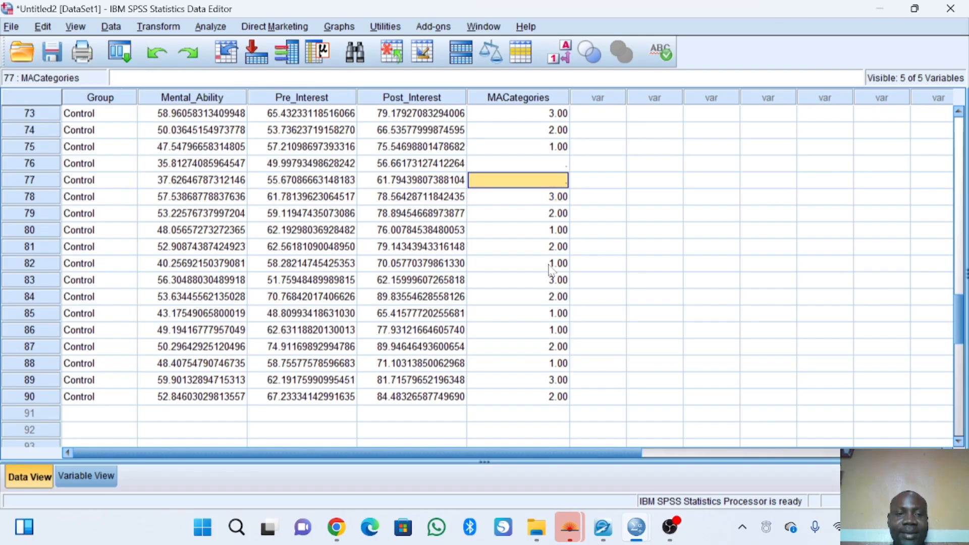
type("1")
key("Up")
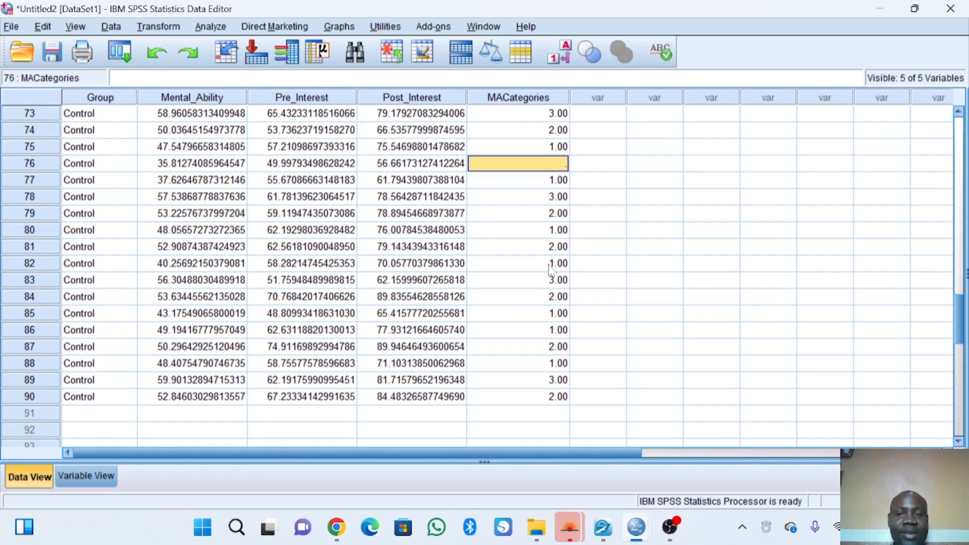
type("1")
key("Up")
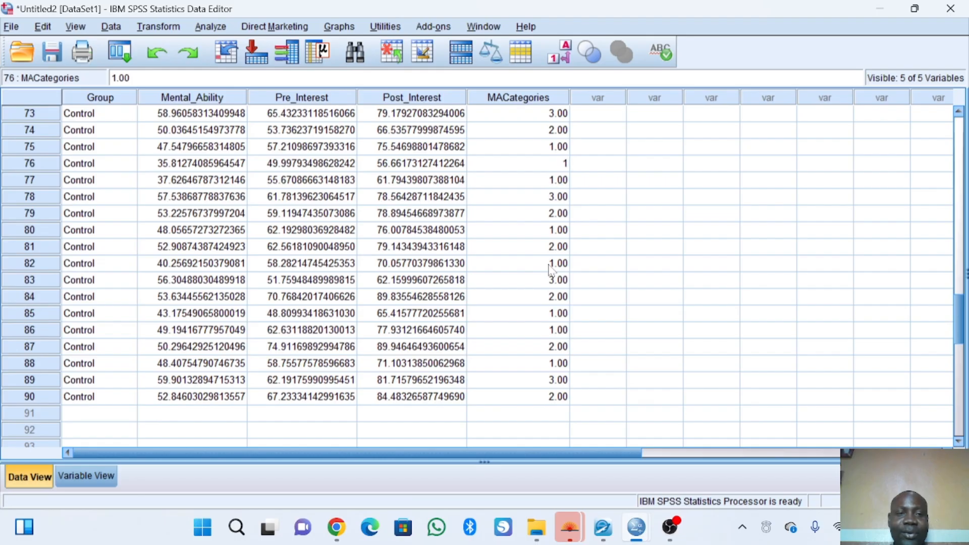
Step: Enter 1 as the missing MACategories value for cases 72 and 70
key("Up")
key("Up")
key("Up")
key("Up")
key("Down")
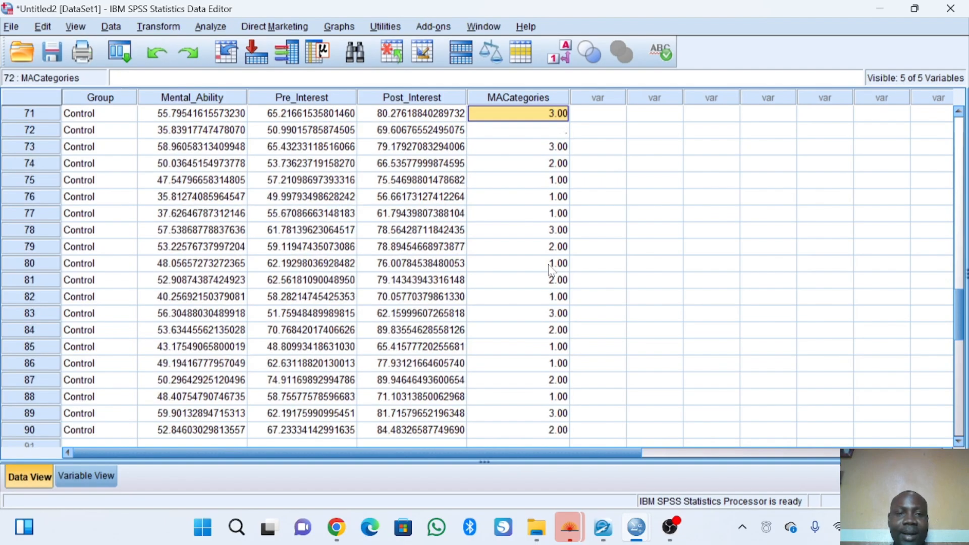
type("1")
key("Up")
key("Up")
key("Up")
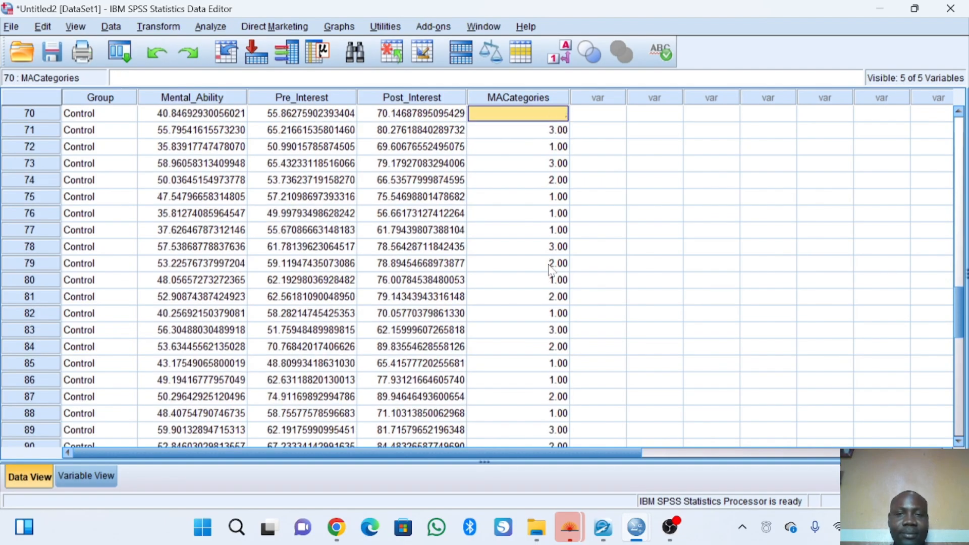
key("Down")
type("1")
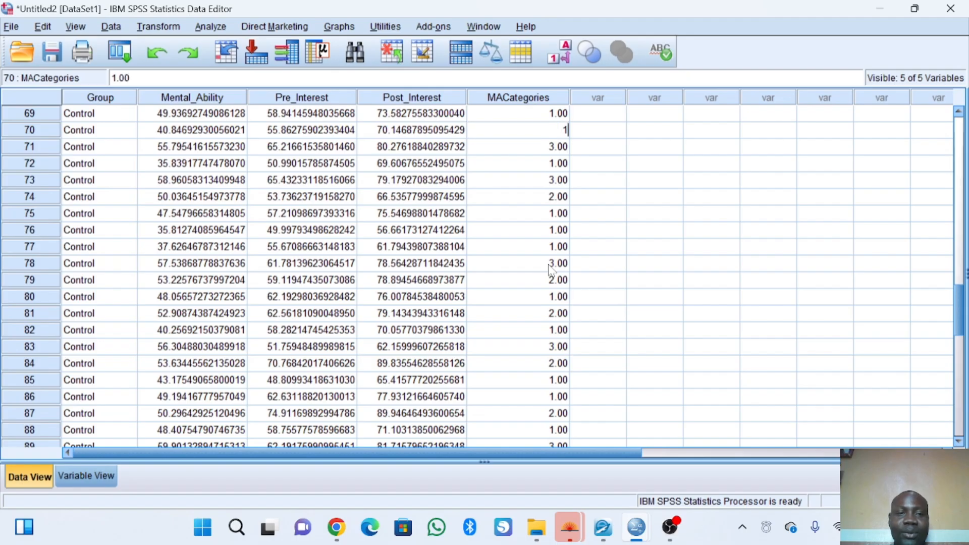
key("Up")
Step: Set the missing MACategories value of case 66 in the Control group to 1
key("Up")
key("Up")
key("Up")
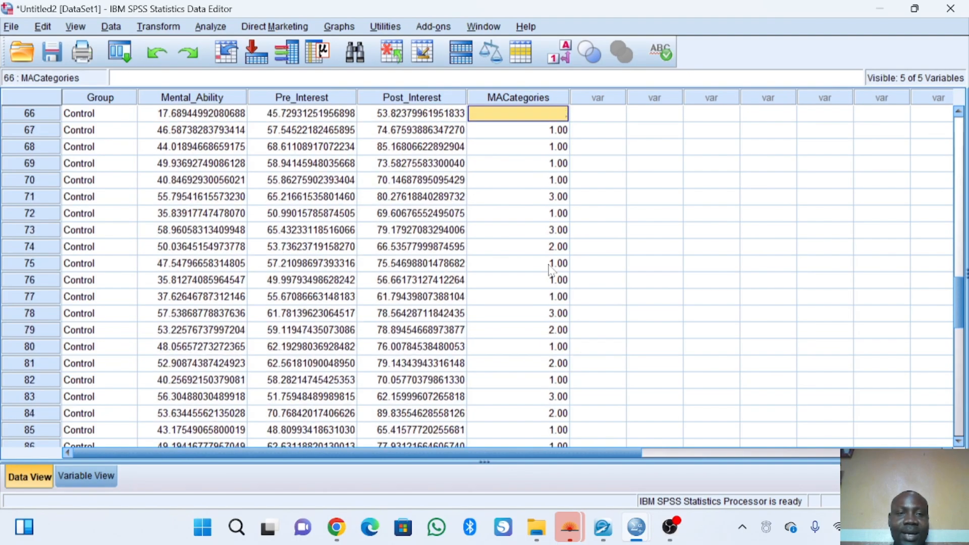
type("1")
key("Up")
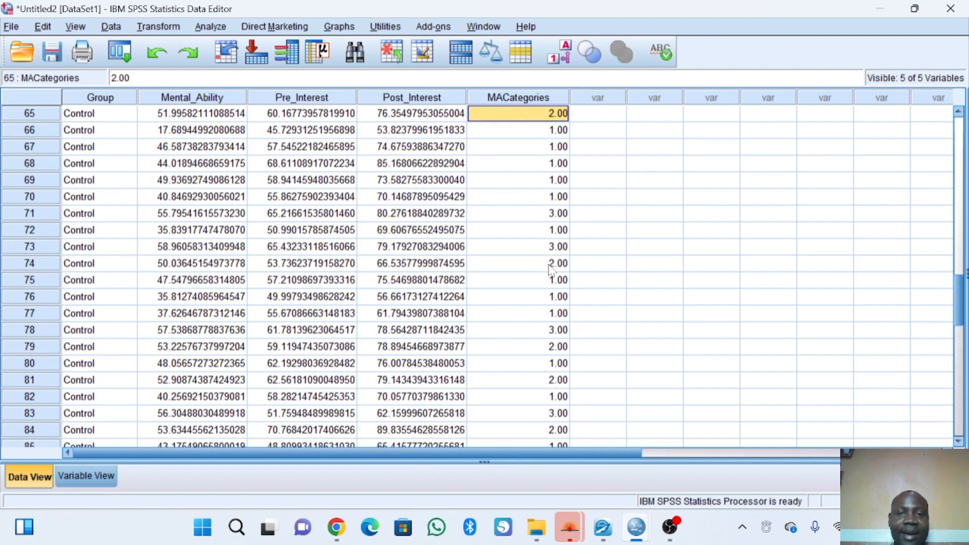
Step: Set the missing MACategories value of case 56 in the Strategy_B group to 1
key("Up")
key("Up")
key("Up")
key("Up")
key("Up")
key("Up")
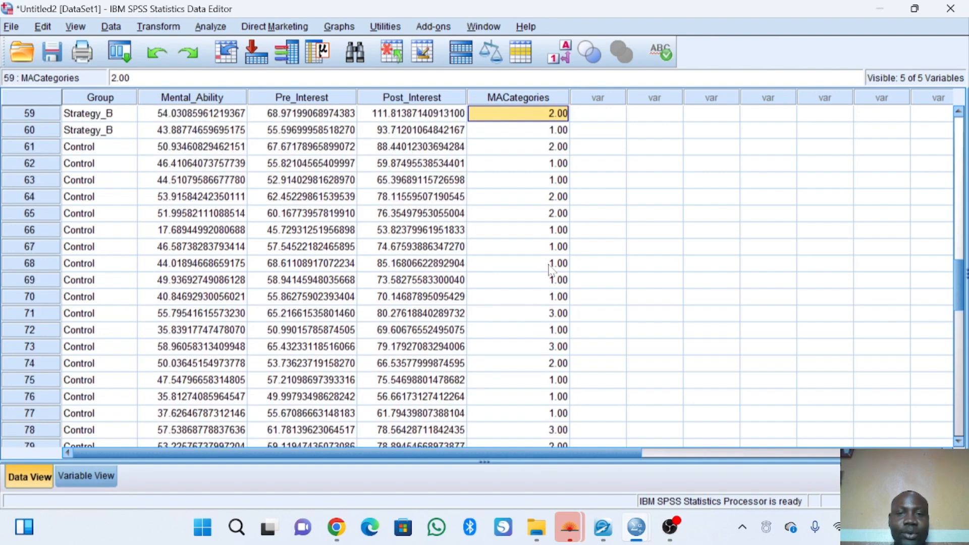
key("Up")
key("Up")
key("Up")
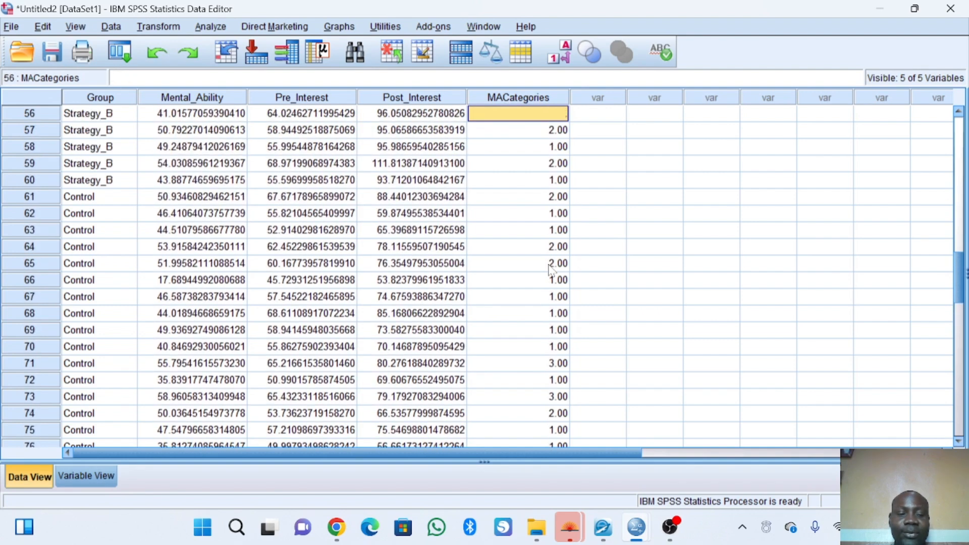
type("1")
key("Up")
Step: Fill in 1 for the missing MACategories value of case 52
key("Up")
key("Up")
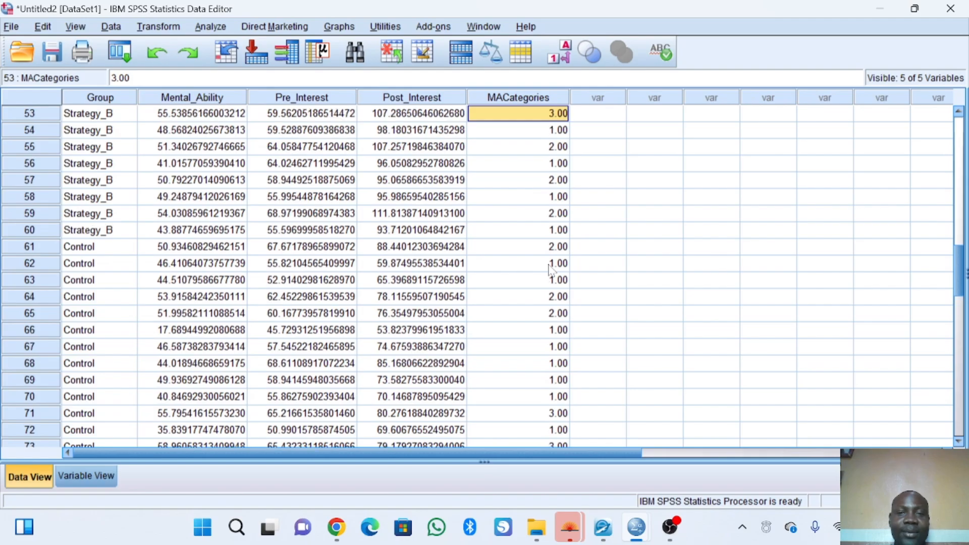
key("Up")
key("Up")
key("Down")
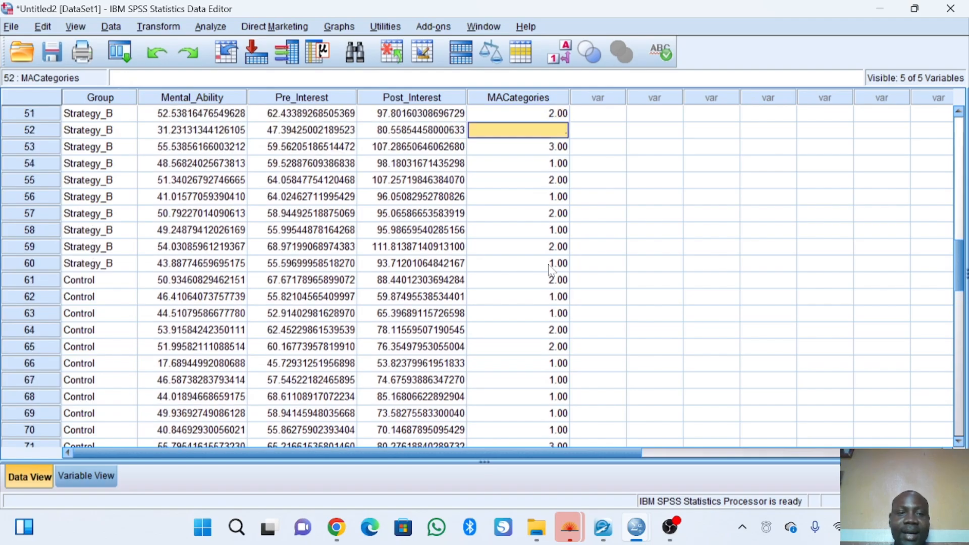
type("1")
key("Up")
Step: Fill in 1 for the missing MACategories value of case 45
key("Up")
key("Up")
key("Up")
key("Up")
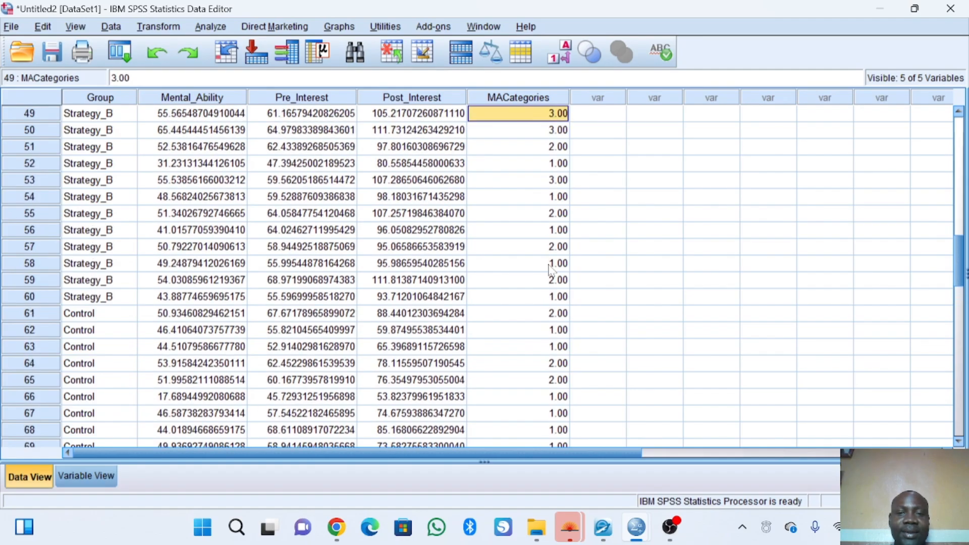
key("Up")
key("Up")
key("Up")
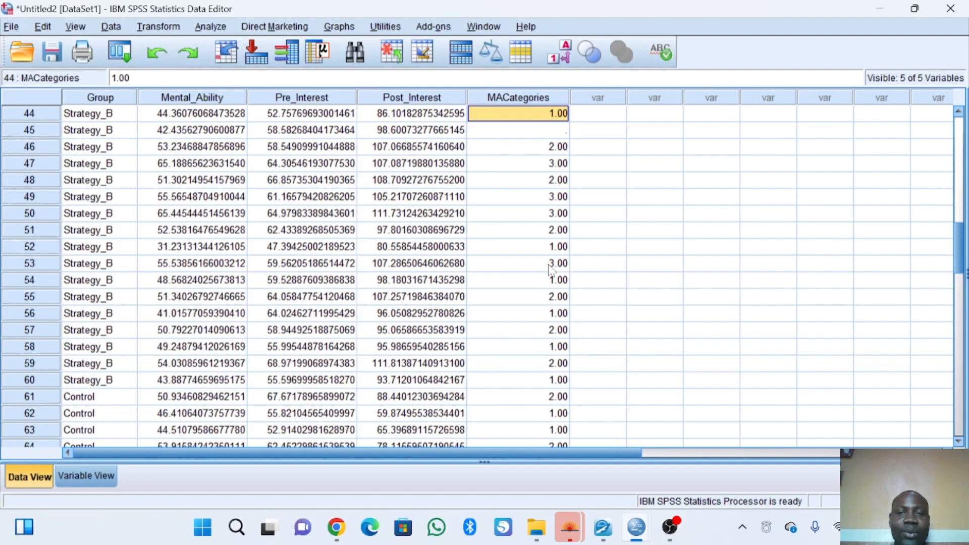
key("Down")
type("1")
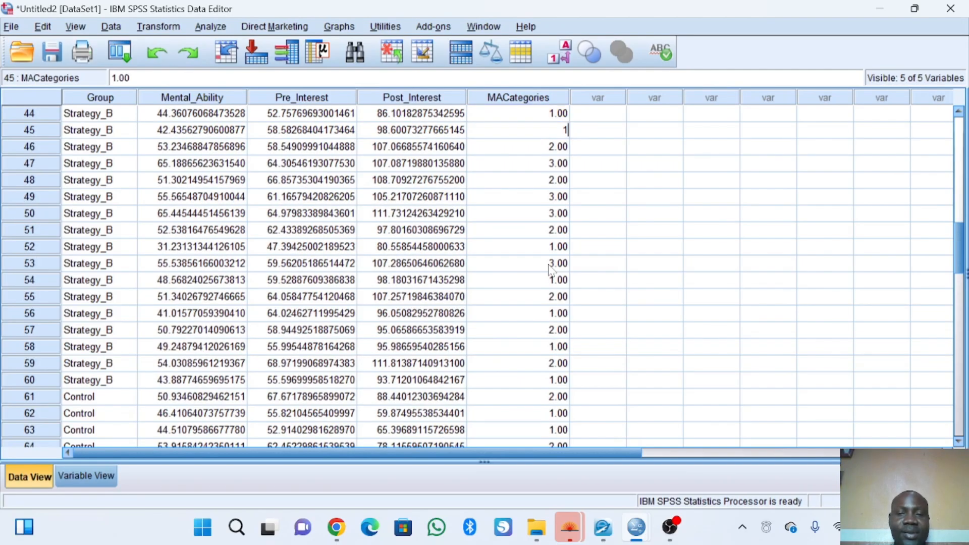
key("Up")
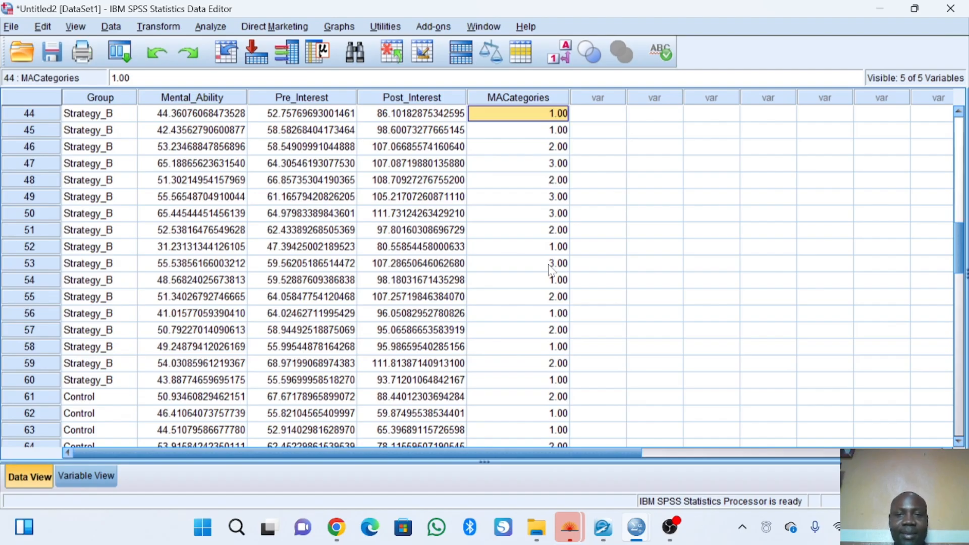
Step: Set the missing MACategories value of case 33 in the Strategy_B group to 1
key("Up")
key("Up")
key("Up")
key("Up")
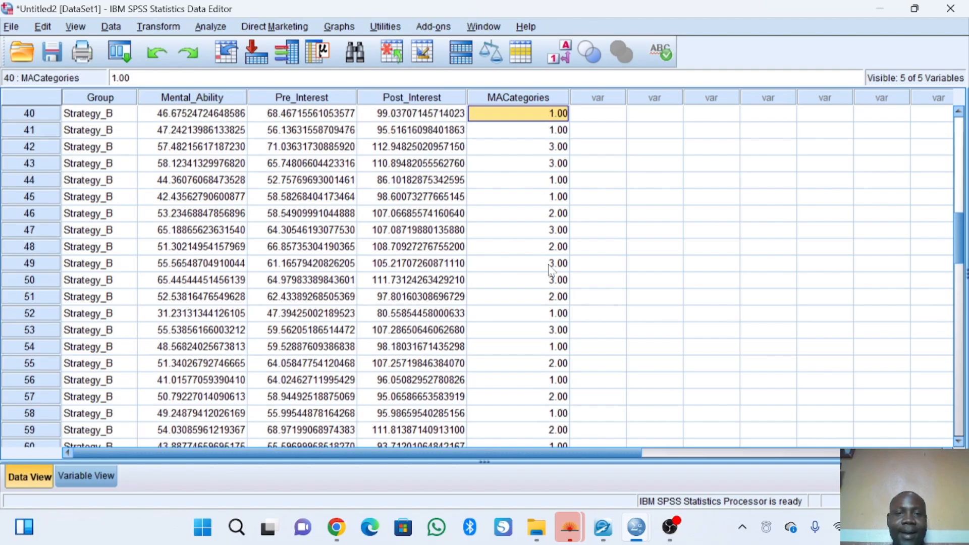
key("Up")
key("Up")
key("Up")
key("Up")
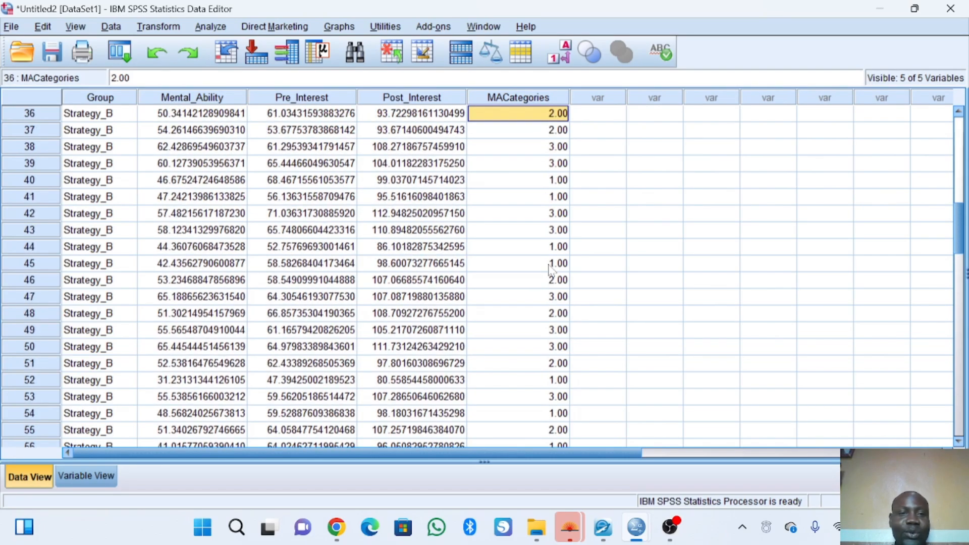
key("Up")
key("Up")
key("Up")
key("Up")
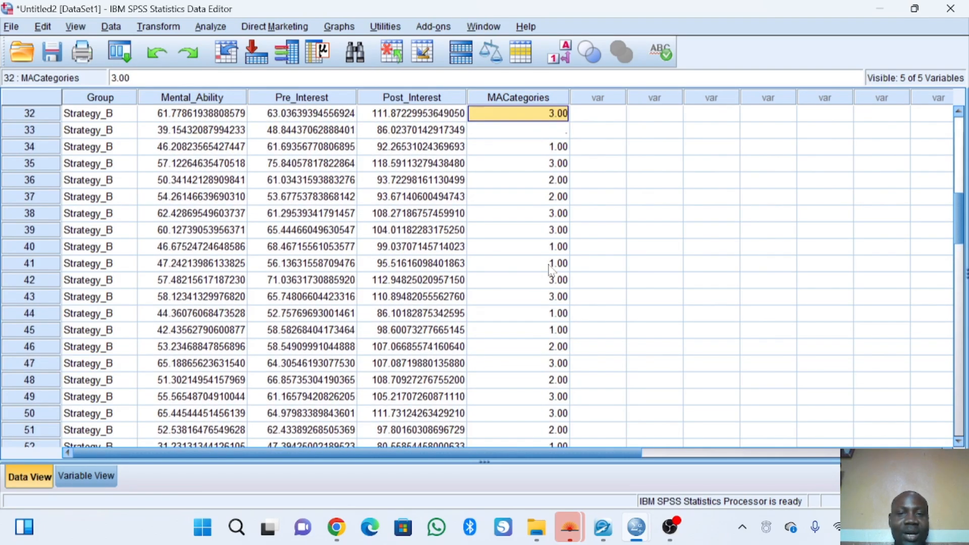
key("Down")
key("Up")
key("Up")
key("Up")
key("Up")
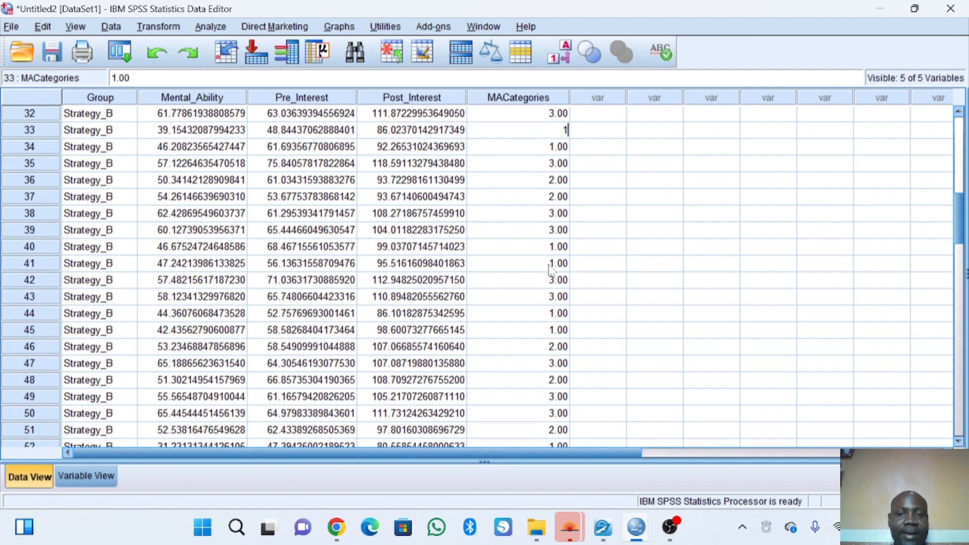
key("Down")
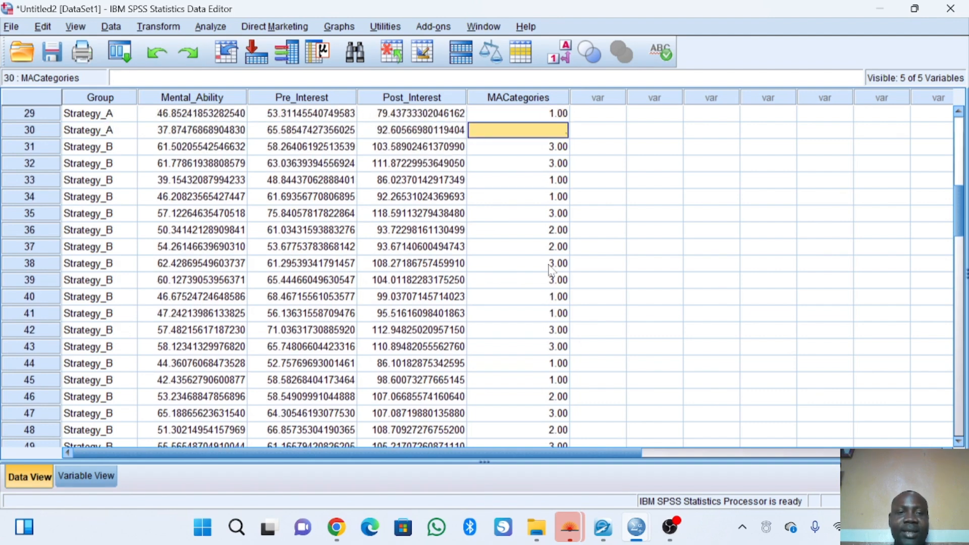
Step: Fill in 1 for the missing MACategories values of cases 30 and 27 in the Strategy_A group
type("1")
key("Up")
key("Up")
key("Up")
key("Up")
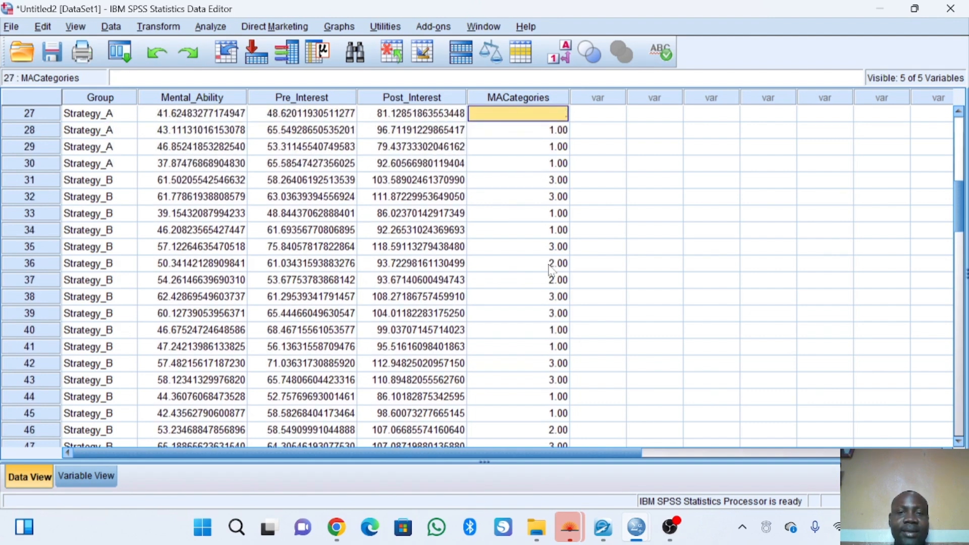
key("Down")
type("1")
Step: Enter 1 as the MACategories value of the uncategorized cases 22, 21 and 20
key("Up")
key("Up")
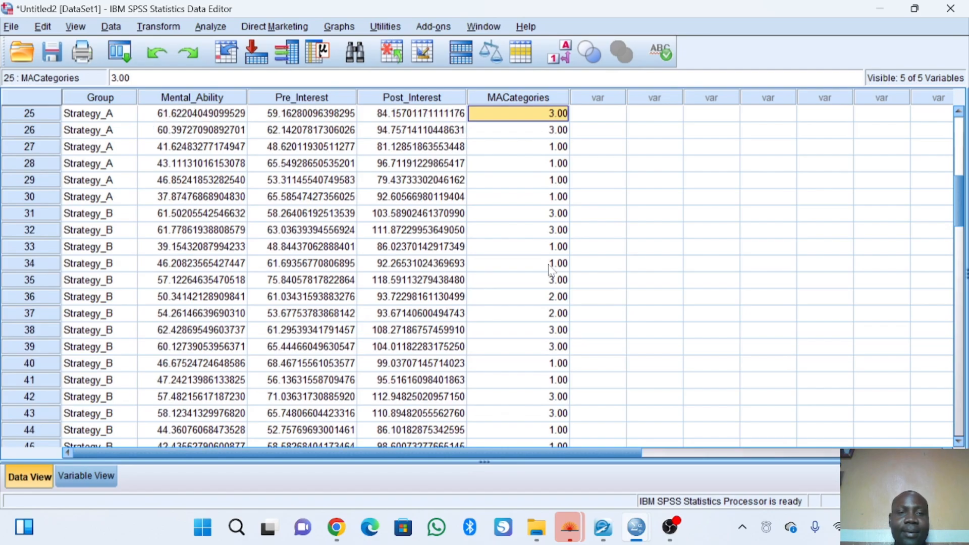
key("Up")
key("Up")
key("Up")
key("Up")
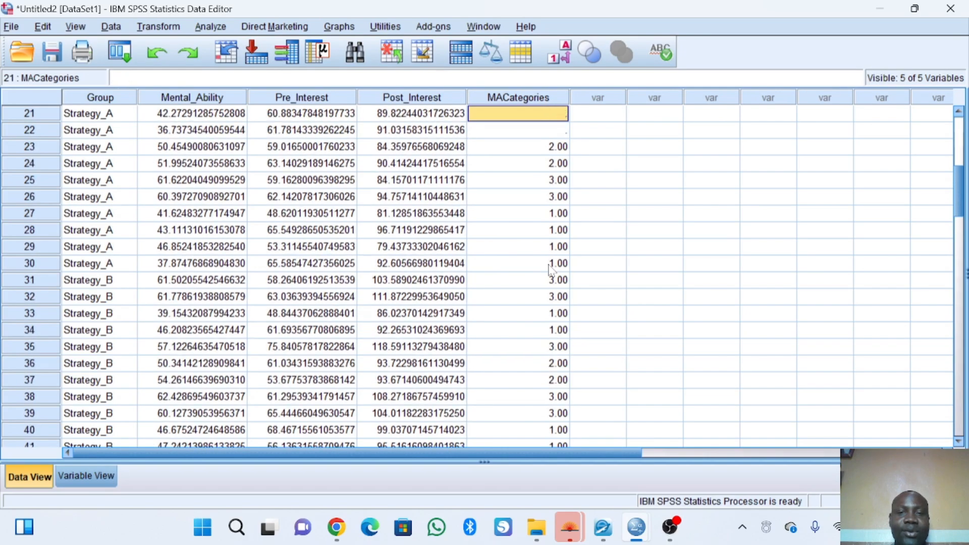
key("Down")
type("1")
key("Up")
type("1")
key("Up")
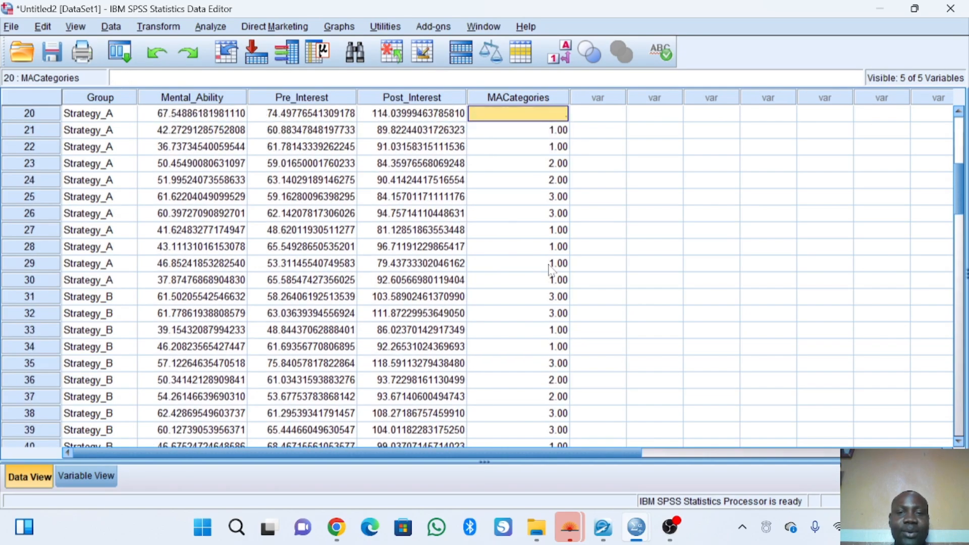
type("1")
Step: Set the missing MACategories value of case 18 in the Strategy_A group to 1
key("Up")
key("Up")
key("Up")
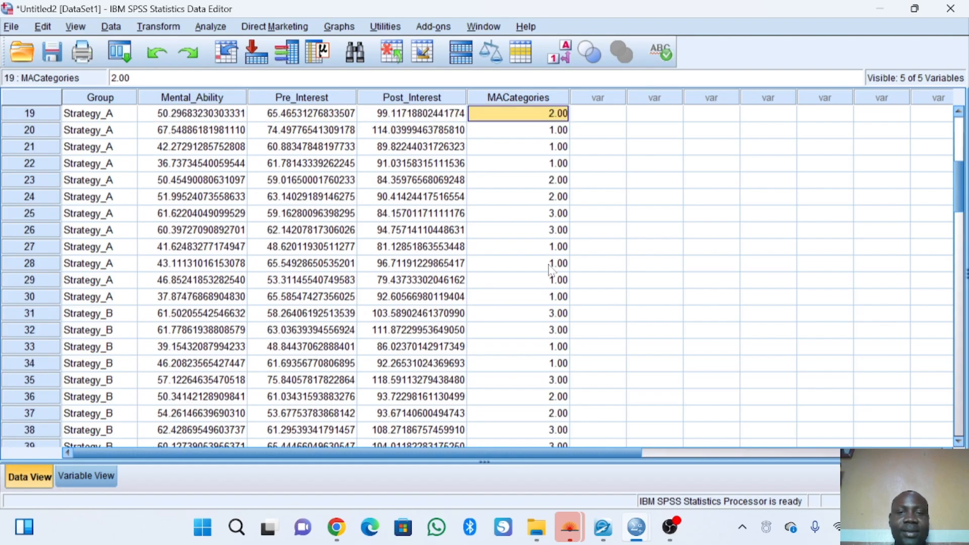
key("Down")
type("1")
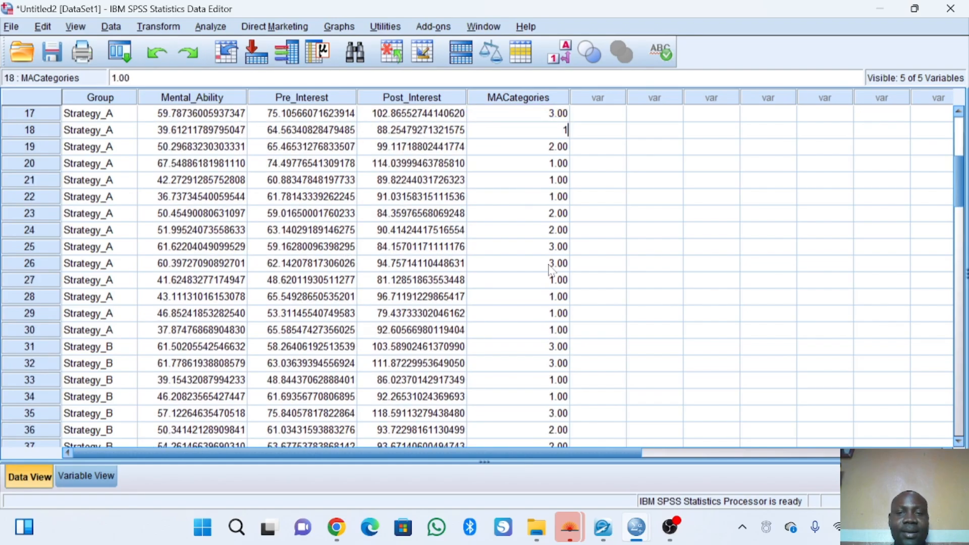
Step: Fill in 1 as the MACategories value of case 12 in the Strategy_A group
key("Up")
key("Up")
key("Up")
key("Up")
key("Up")
key("Up")
key("Up")
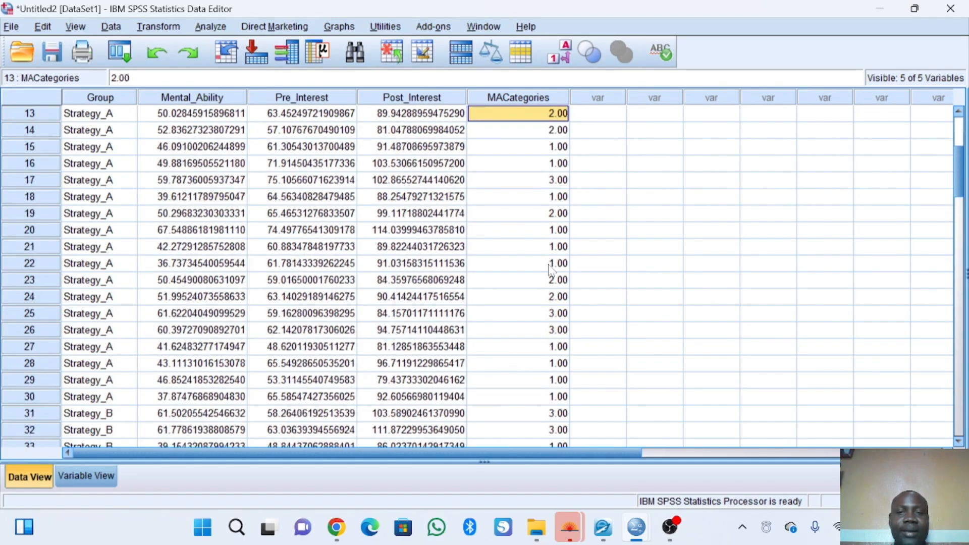
key("Down")
type("1")
Step: Set the missing MACategories values of cases 9 and 10 to 1
key("Up")
key("Up")
key("Up")
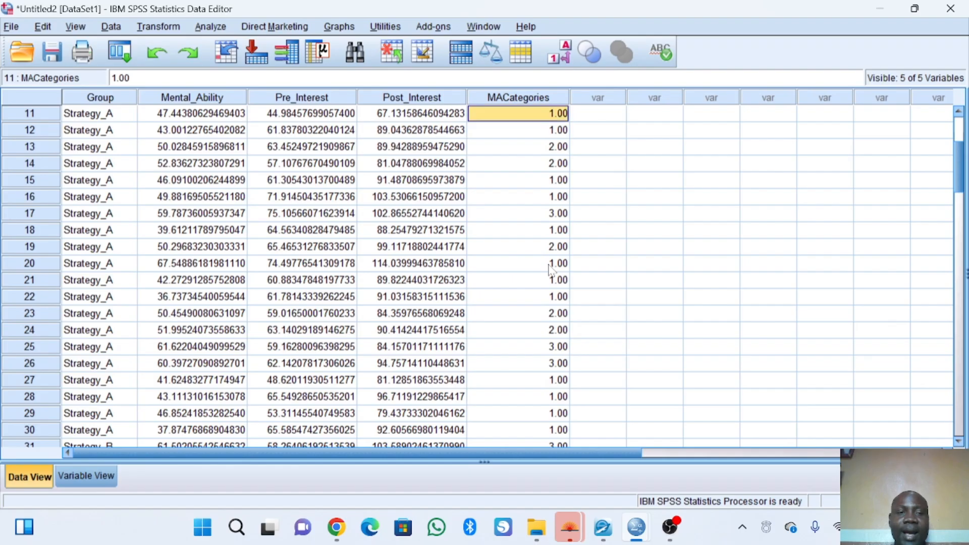
type("1")
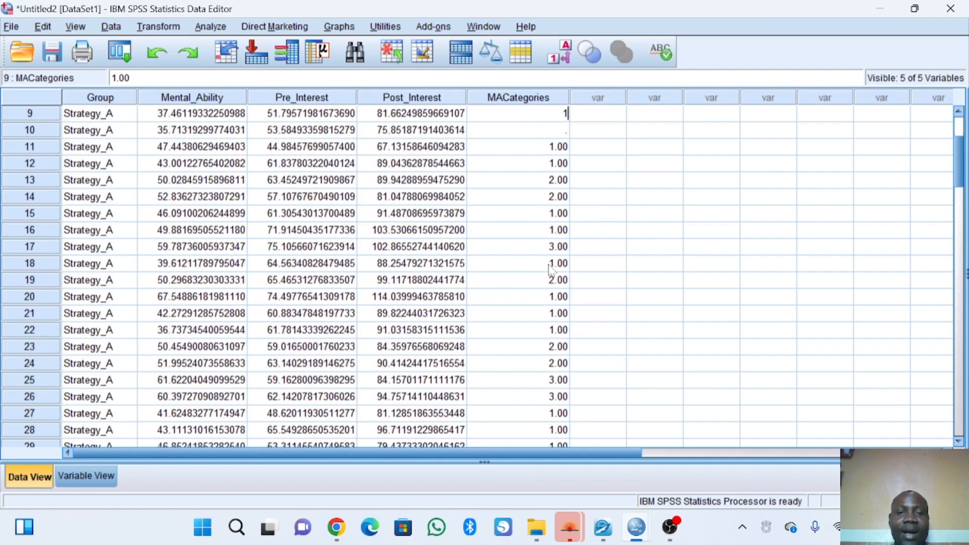
key("Down")
type("1")
Step: Fill in 1 for the missing MACategories values of cases 3 and 4
key("Up")
key("Up")
key("Up")
key("Up")
key("Up")
key("Up")
key("Up")
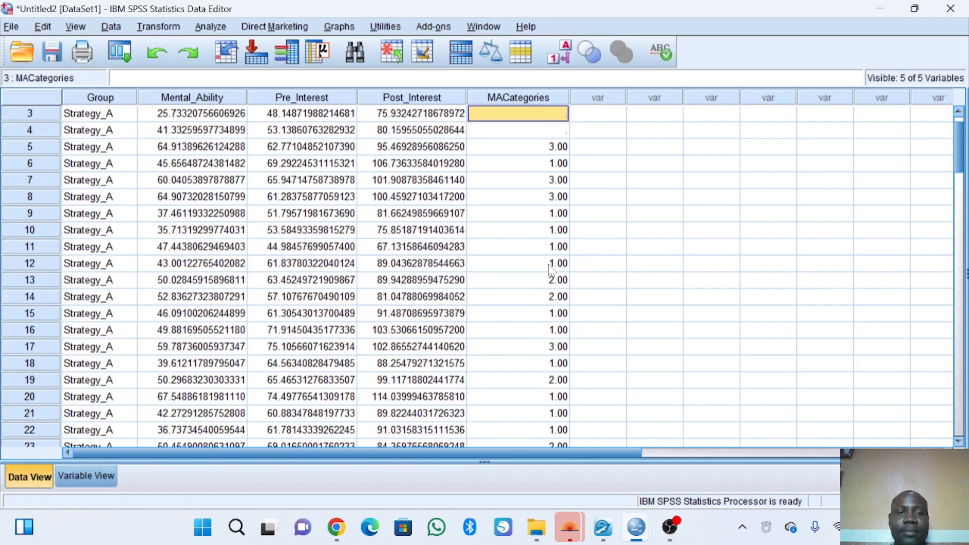
type("1")
key("Down")
type("1")
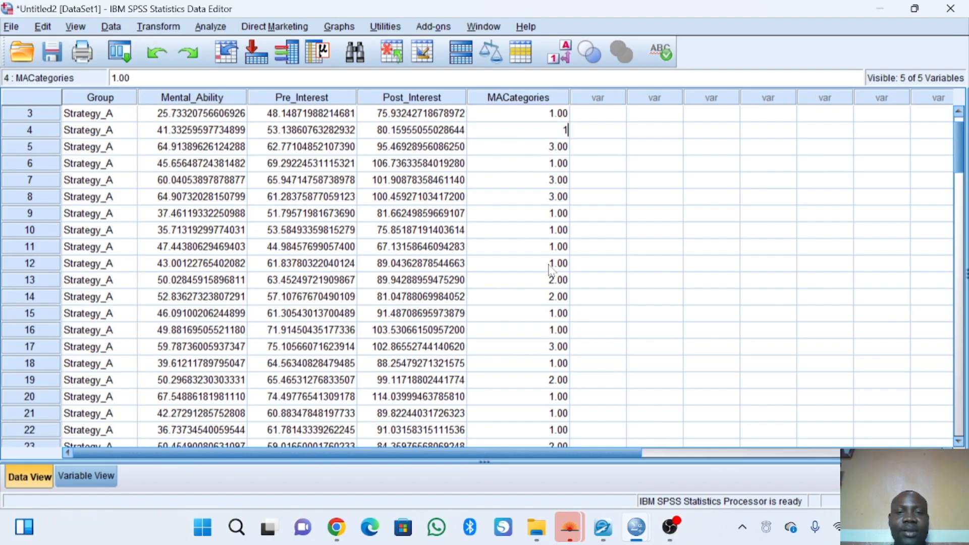
Step: Check the MACategories column from case 4 down to the end of the data for remaining missing values
key("Down")
key("Down")
key("Down")
key("Down")
key("Down")
key("Down")
key("Down")
key("Down")
key("Down")
key("Down")
key("Down")
key("Down")
key("Down")
key("Down")
key("Down")
key("Down")
key("Down")
key("Down")
key("Down")
key("Down")
key("Down")
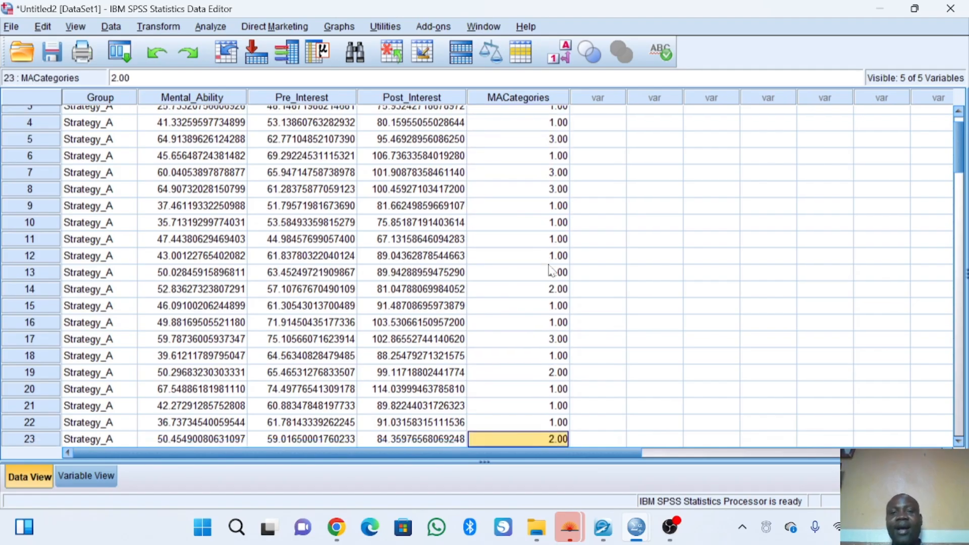
key("Down")
key("Down")
key("Down")
key("Down")
key("Down")
key("Down")
key("Down")
key("Down")
key("Down")
key("Down")
key("Down")
key("Down")
key("Down")
key("Down")
key("Down")
key("Down")
key("Down")
key("Down")
key("Down")
key("Down")
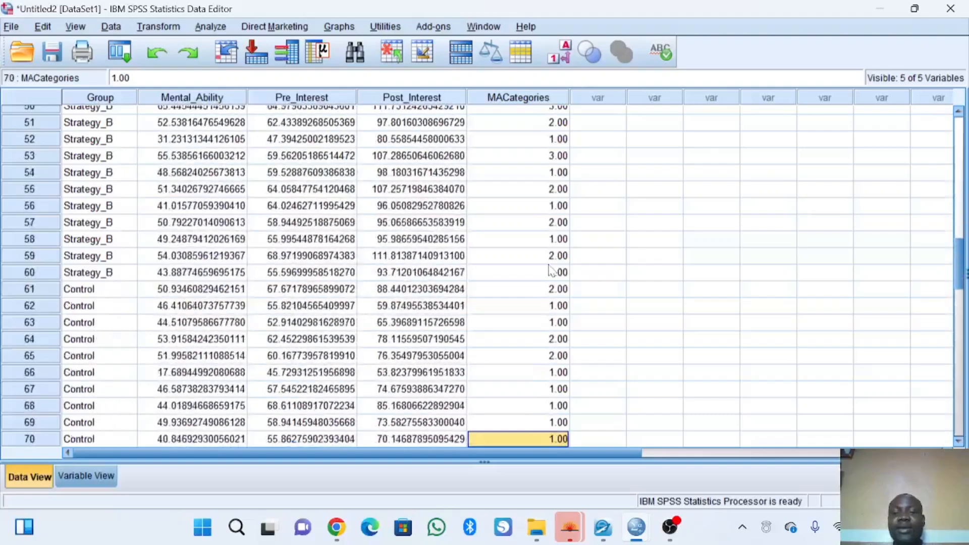
key("Down")
key("Down")
key("Down")
key("Down")
key("Down")
key("Down")
key("Down")
key("Down")
key("Down")
key("Down")
key("Down")
key("Down")
key("Down")
key("Down")
key("Down")
key("Down")
key("Up")
key("Up")
key("Up")
key("Up")
key("Up")
key("Up")
key("Up")
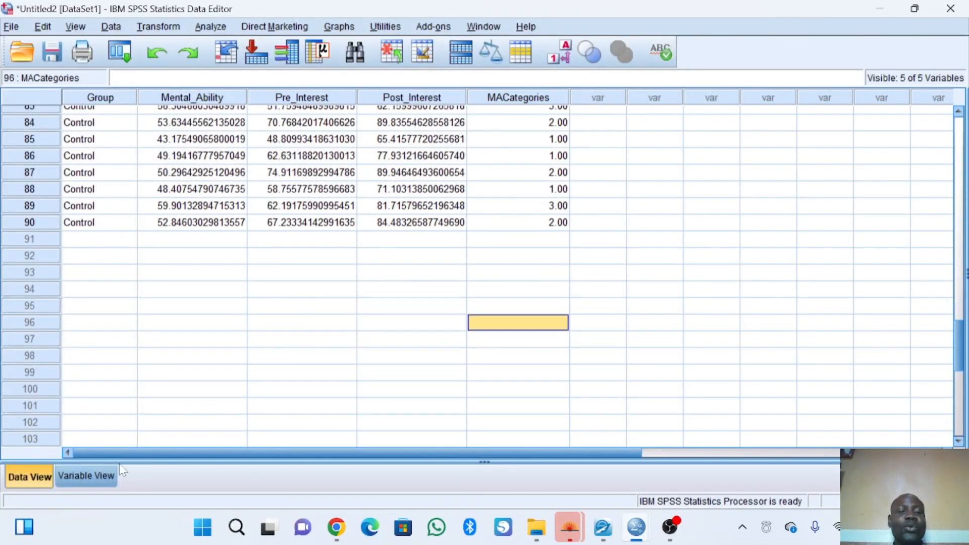
Step: Open the value labels of the MACategories variable and add the label low for value 1
left_click(96, 479)
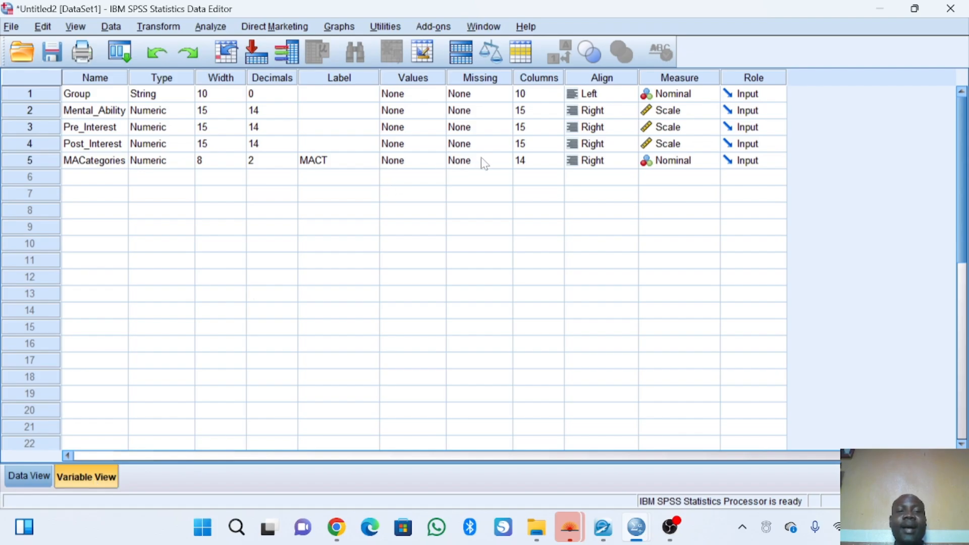
left_click(410, 172)
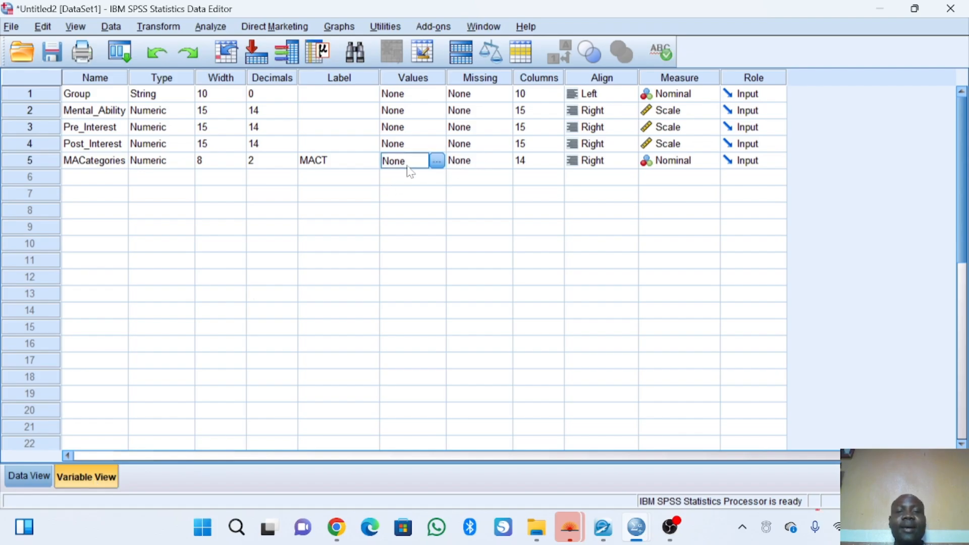
left_click(437, 162)
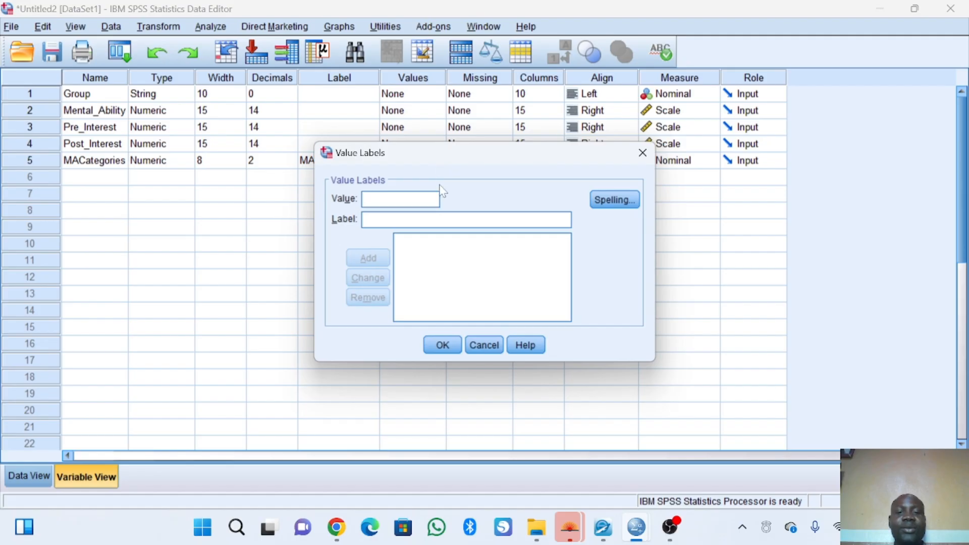
type("1")
key("Tab")
type("low")
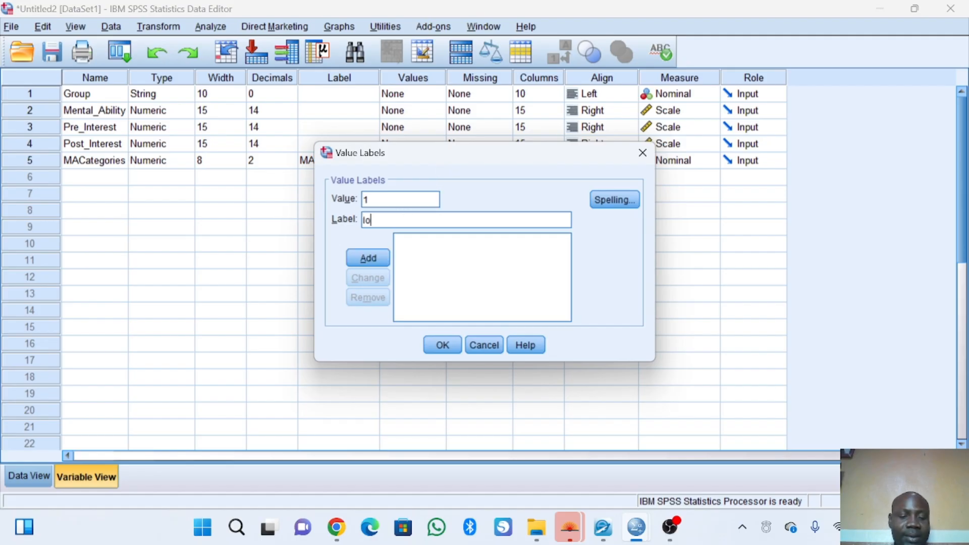
left_click(370, 260)
Step: Add the label Average for value 2 of MACategories
type("2")
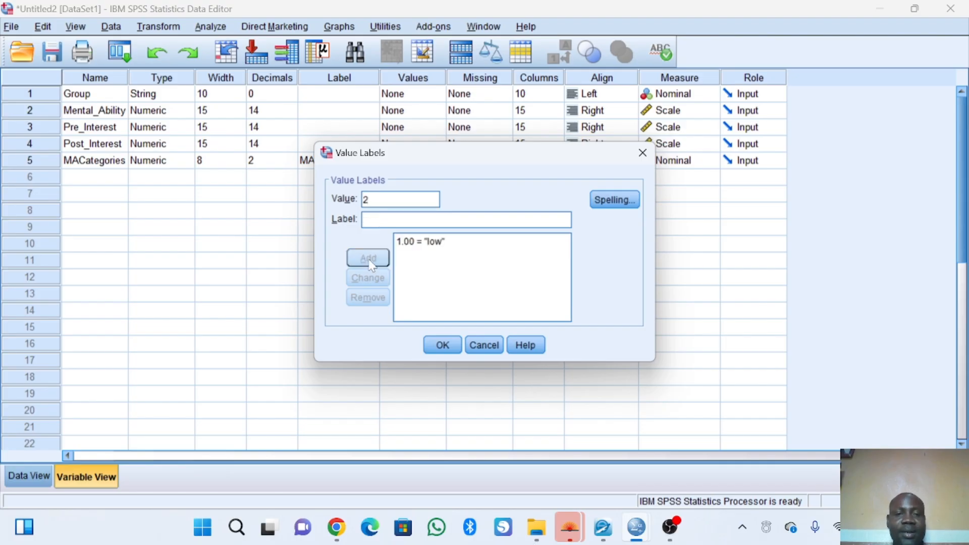
key("Tab")
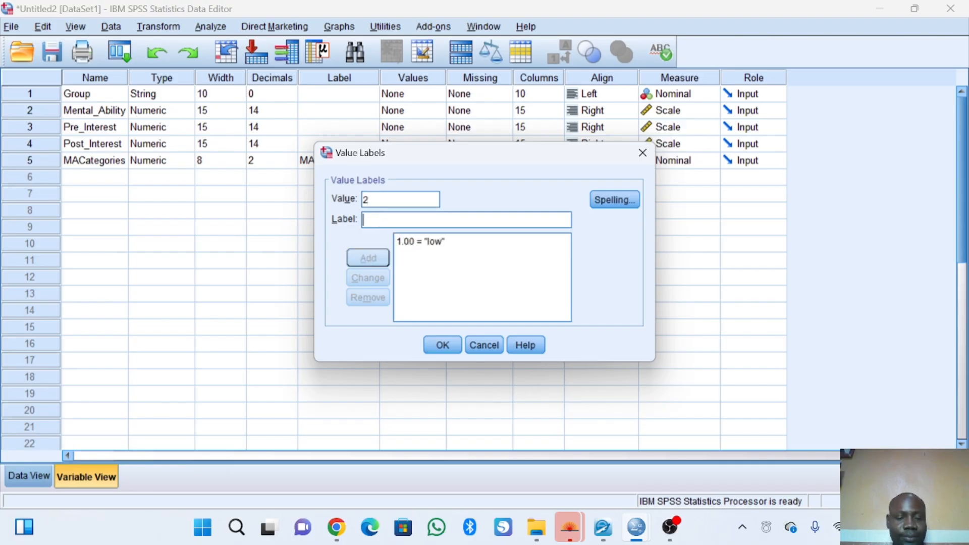
type("Average")
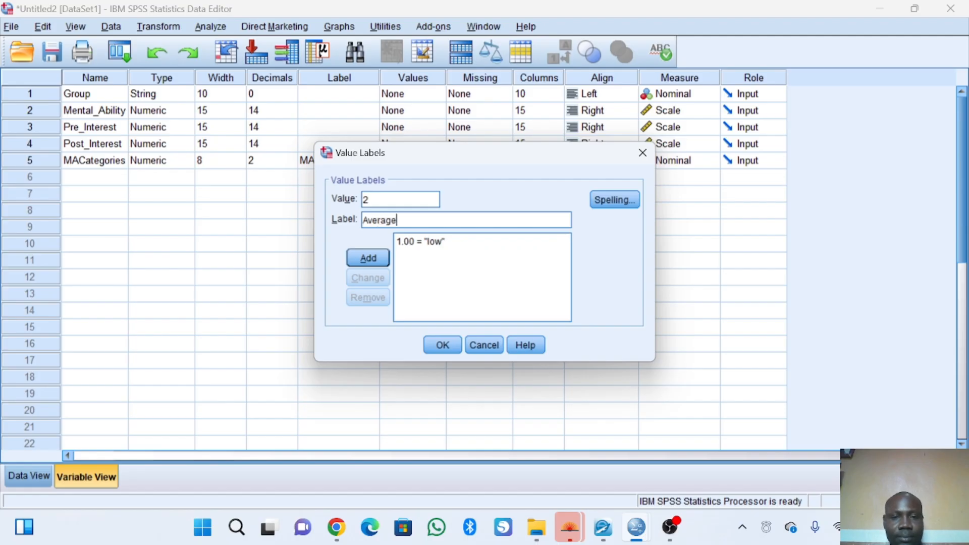
left_click(374, 263)
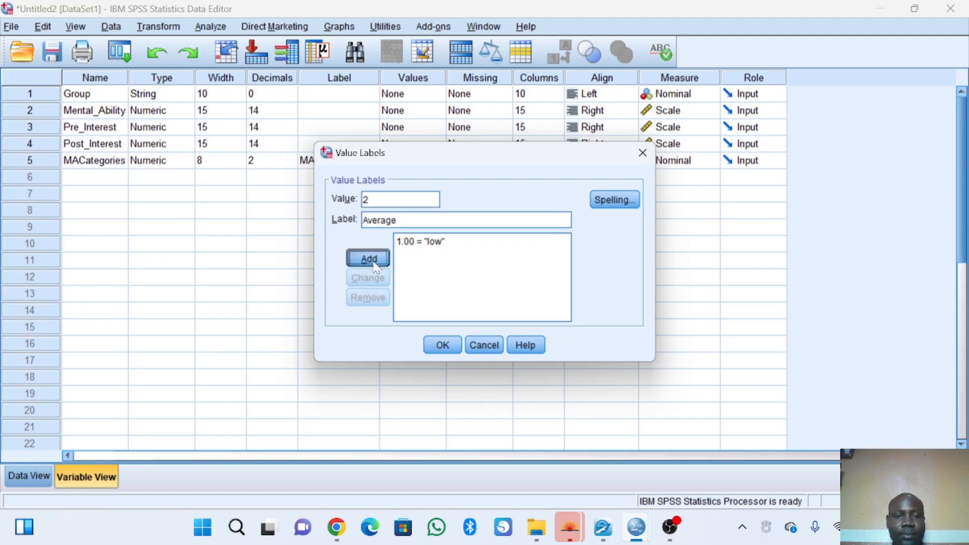
Step: Add the label high for value 3 of MACategories and apply the value labels
type("3")
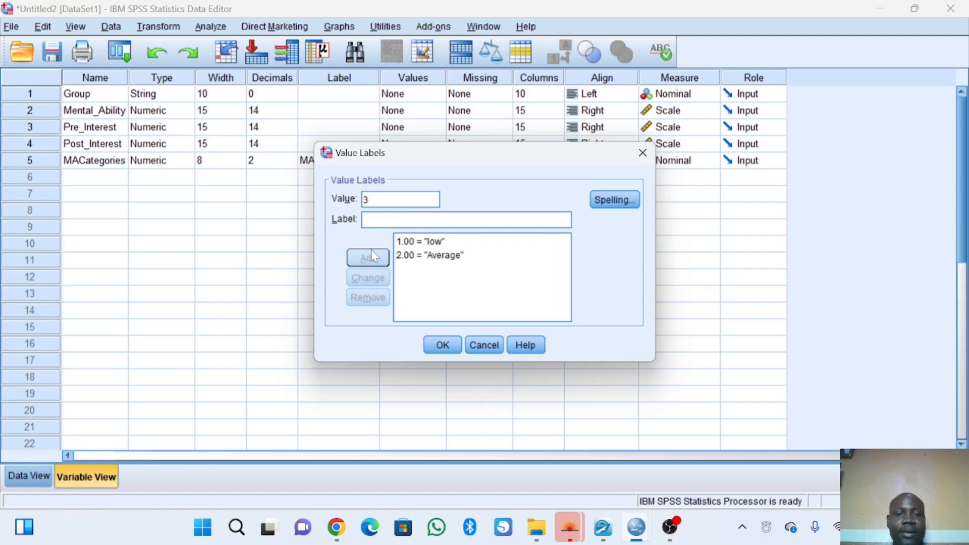
key("Tab")
type("high")
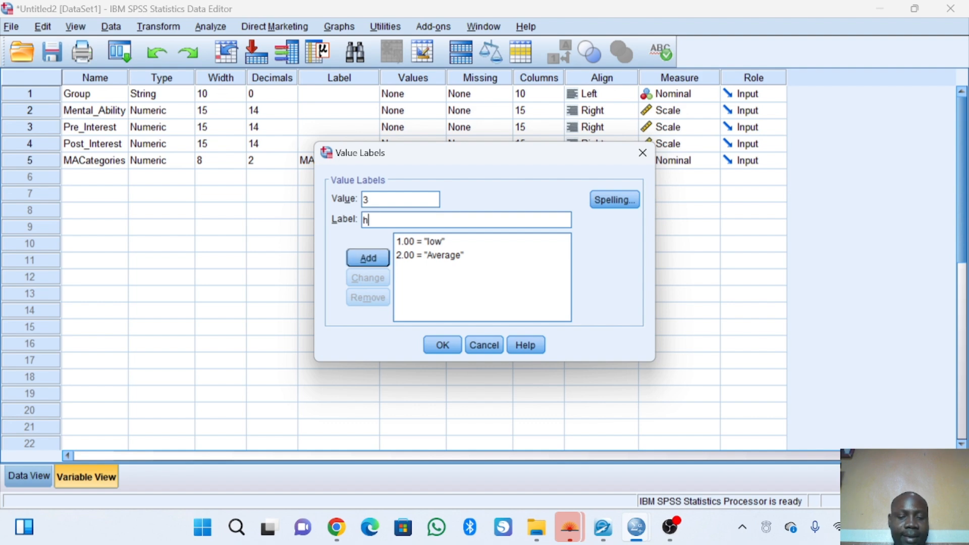
left_click(372, 260)
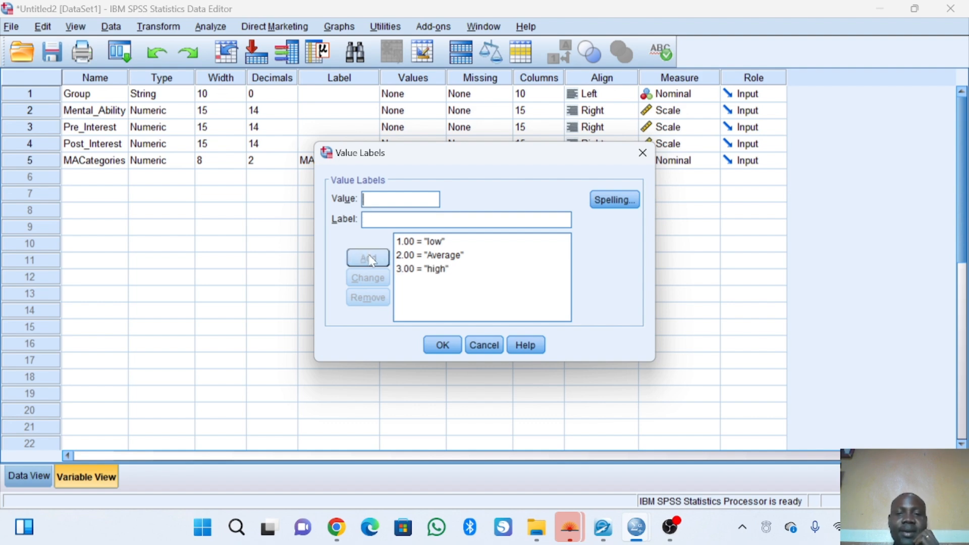
left_click(443, 345)
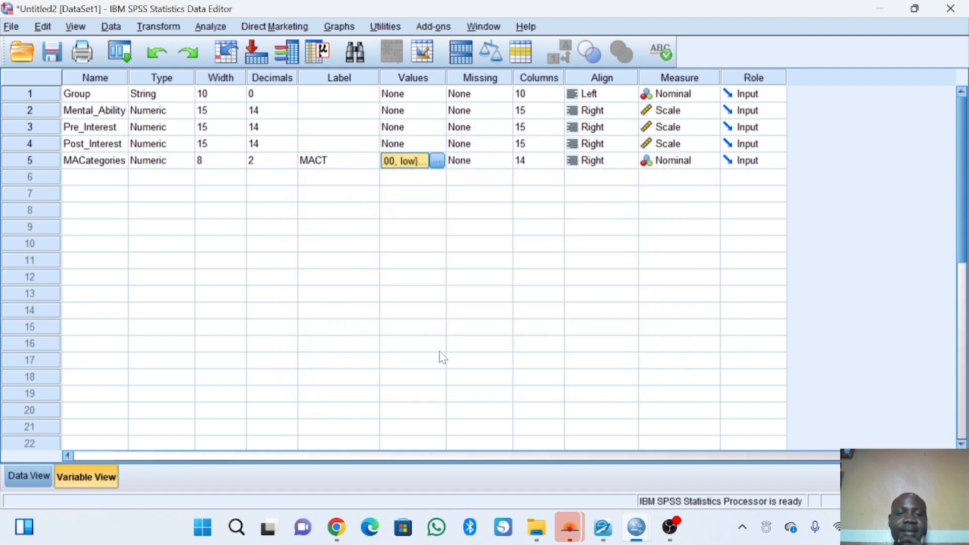
Step: Return to the case data and set the missing MACategories values of cases 2 and 1 to 1
left_click(30, 477)
scroll(399, 321, "up", 13)
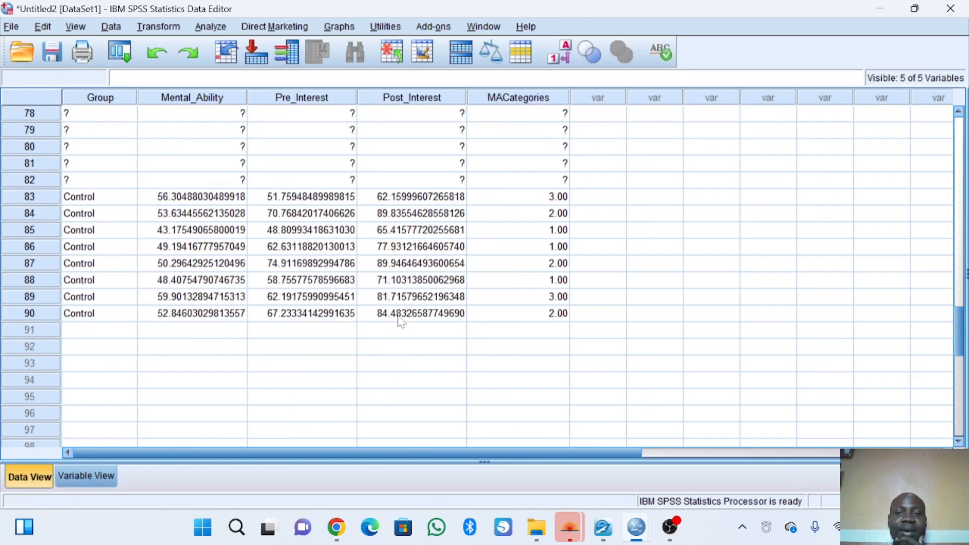
scroll(399, 321, "up", 15)
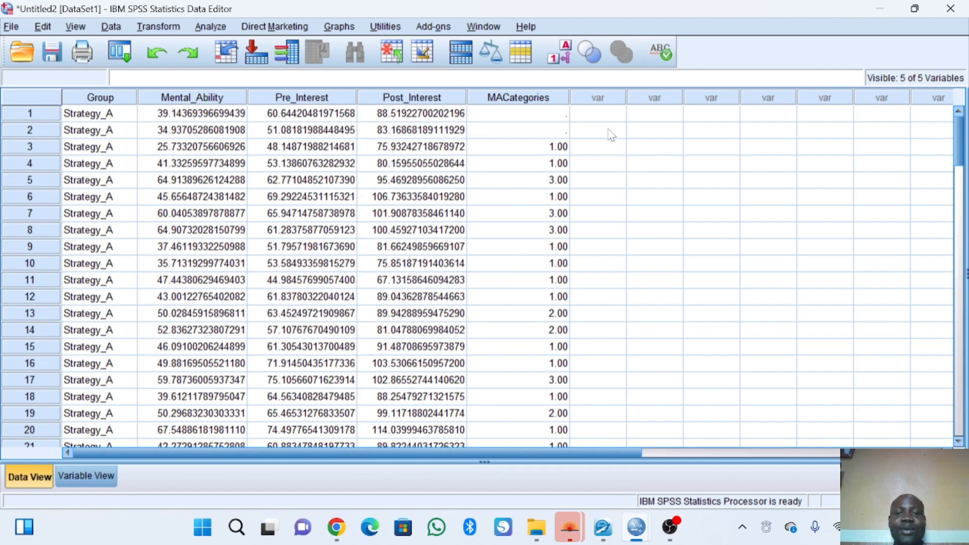
left_click(564, 130)
type("1")
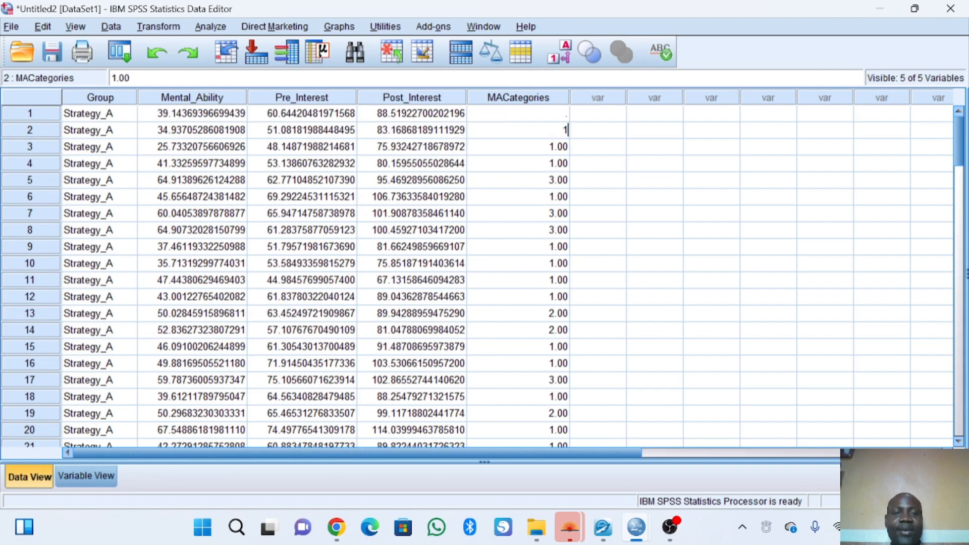
left_click(543, 114)
type("1")
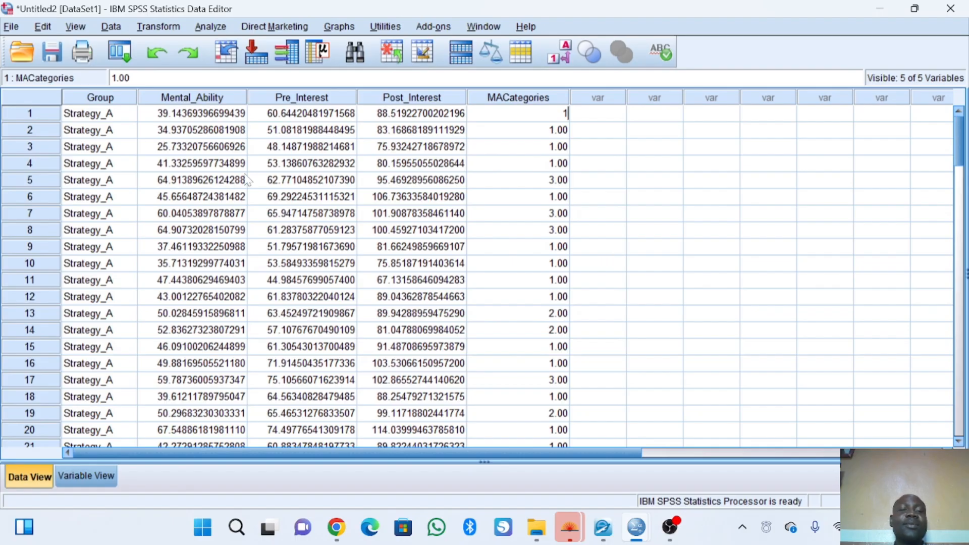
Step: Commit the cell entry, start a Univariate General Linear Model analysis and assign Post_Interest as the dependent variable
left_click(729, 263)
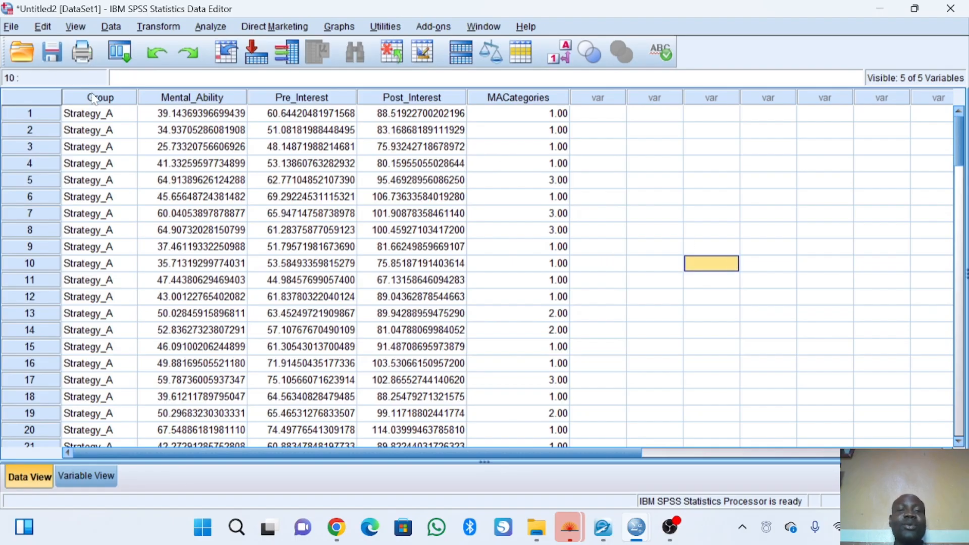
left_click(212, 27)
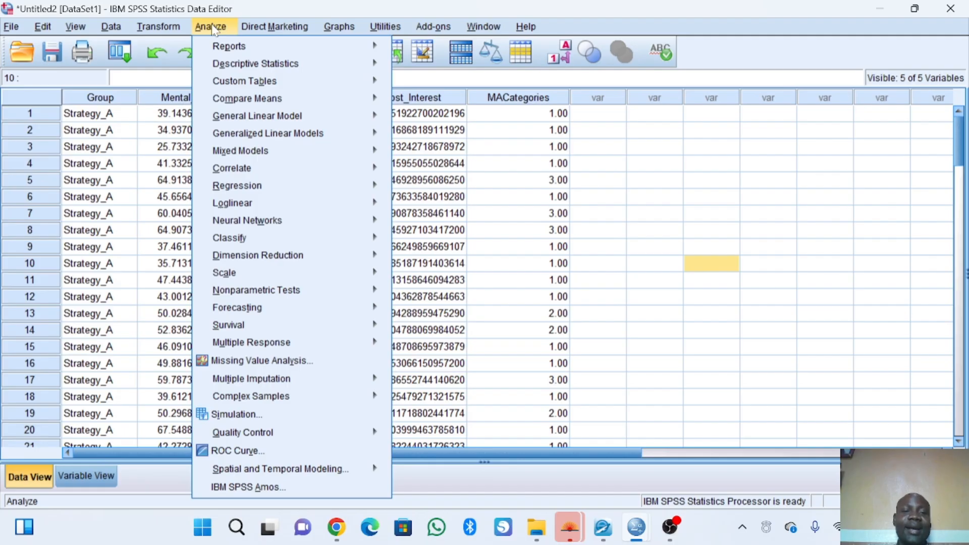
mouse_move(258, 121)
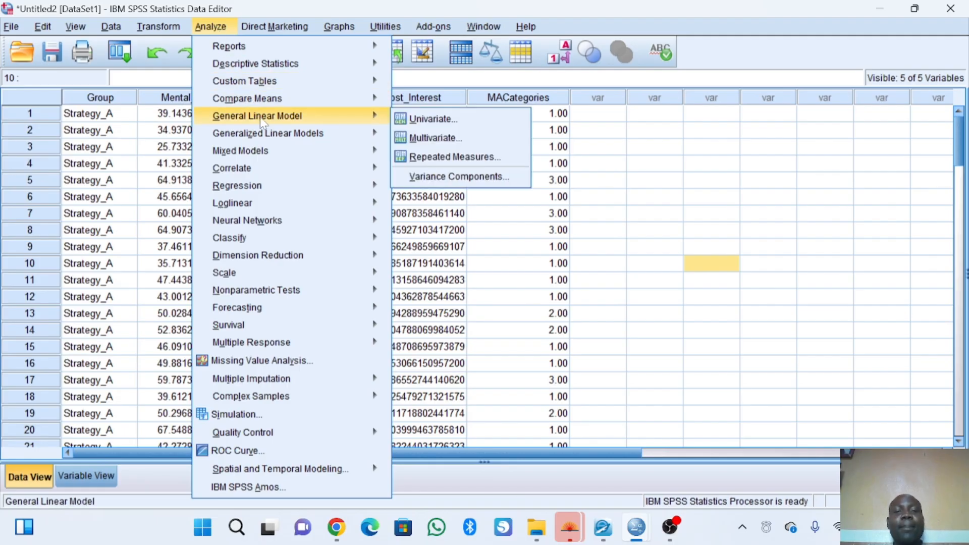
left_click(425, 121)
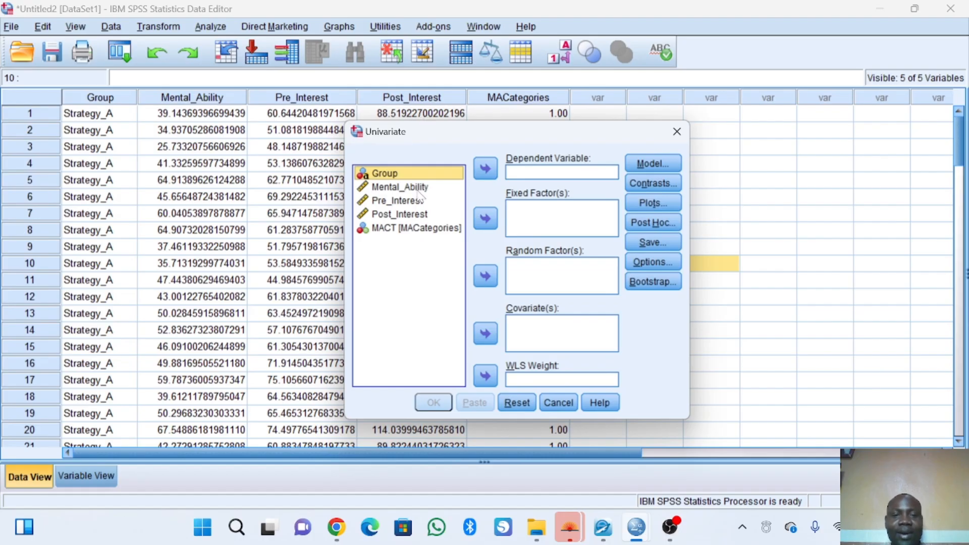
left_click(418, 215)
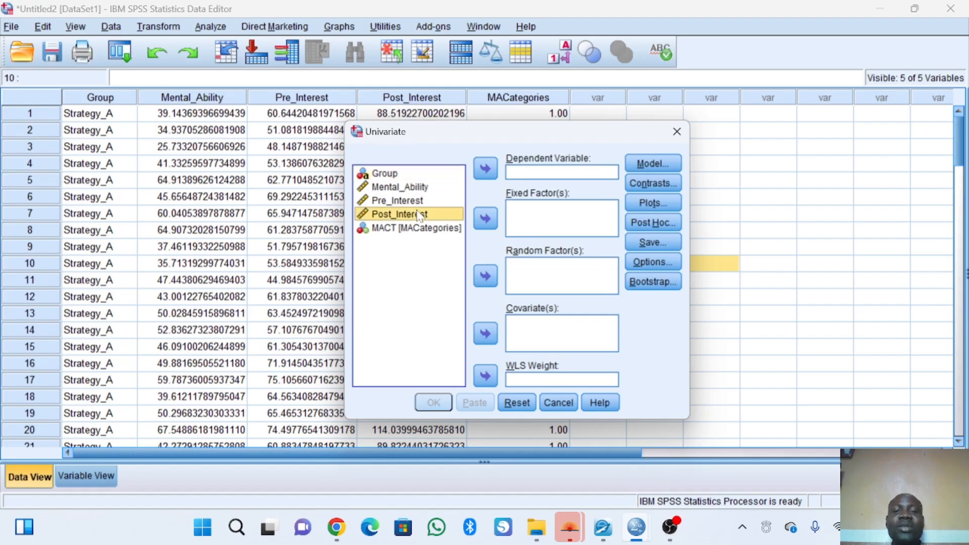
left_click(486, 170)
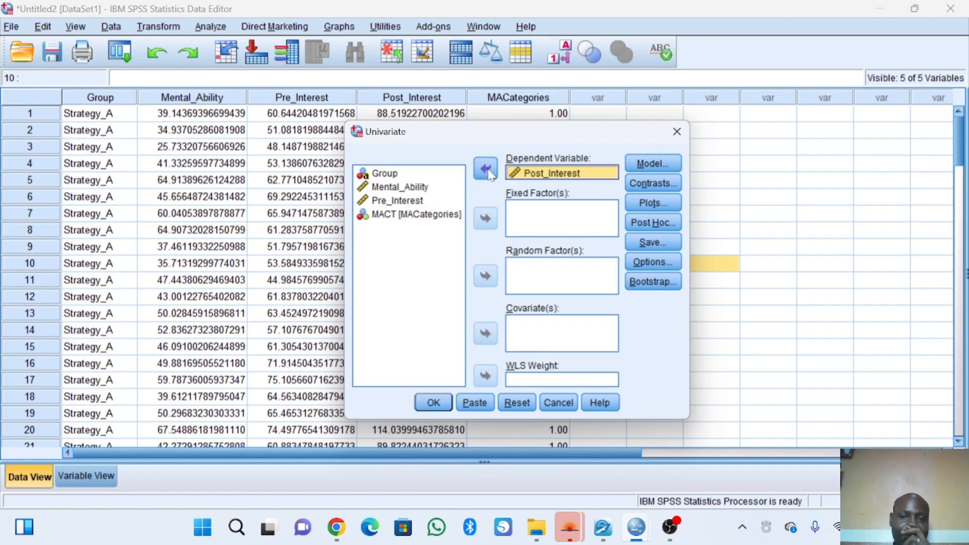
Step: Assign Pre_Interest as the covariate and Group and MACategories as the fixed factors of the univariate model
left_click(397, 201)
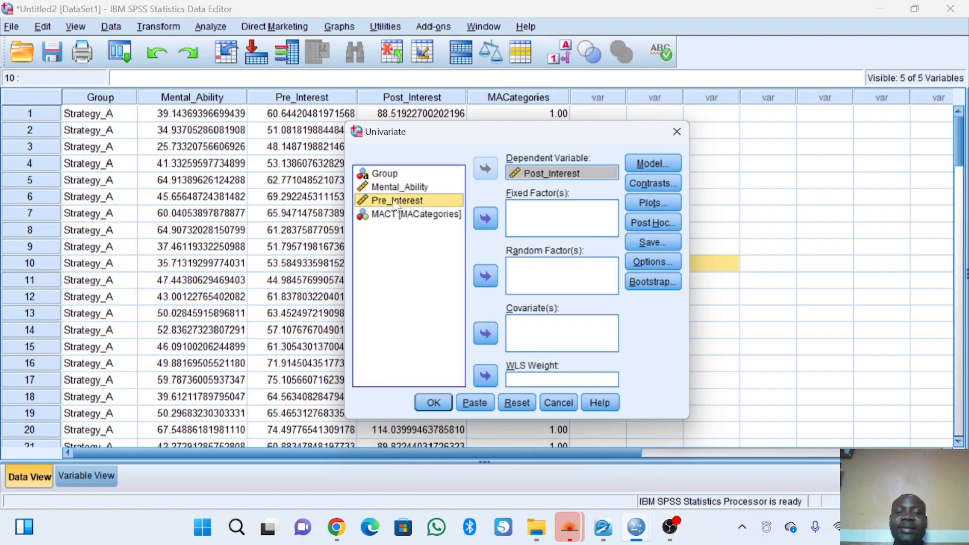
left_click(485, 334)
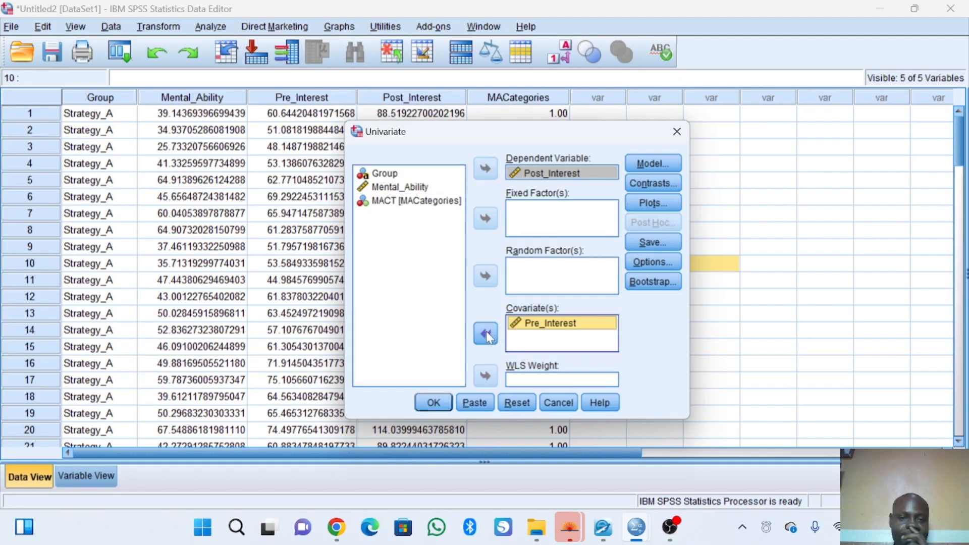
left_click(395, 176)
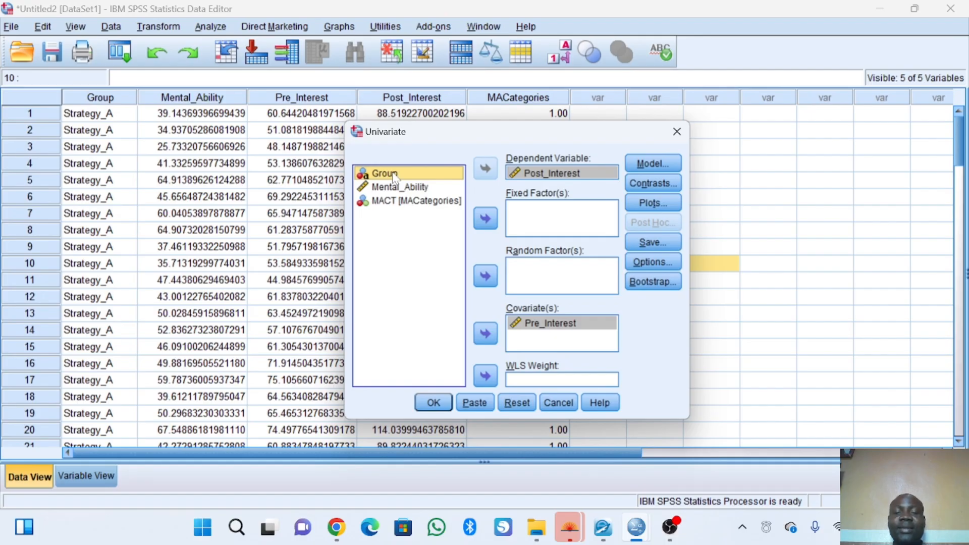
left_click(485, 220)
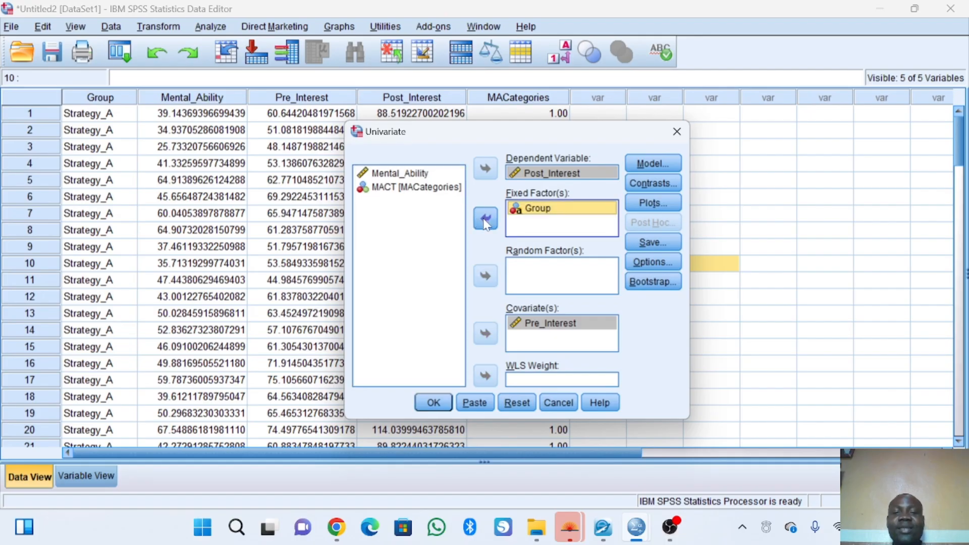
left_click(397, 191)
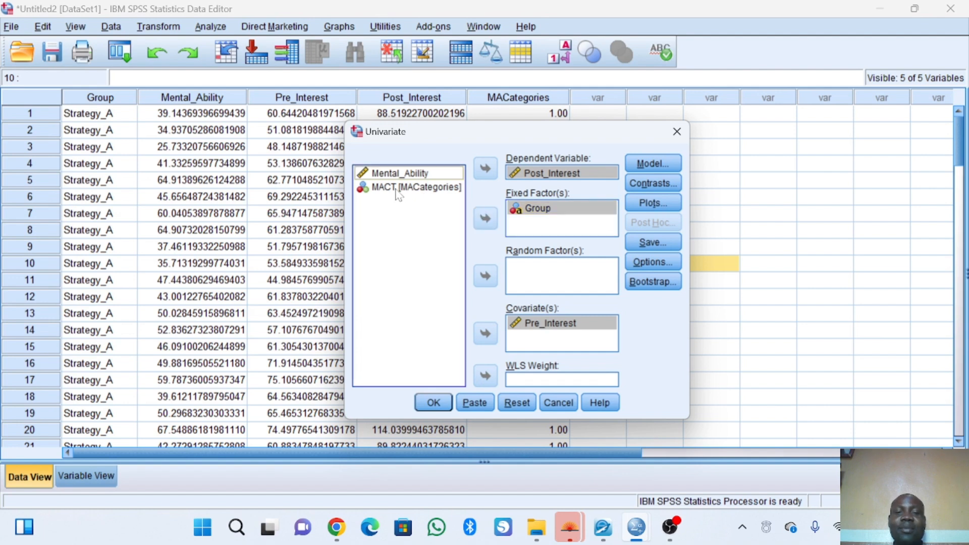
left_click(486, 222)
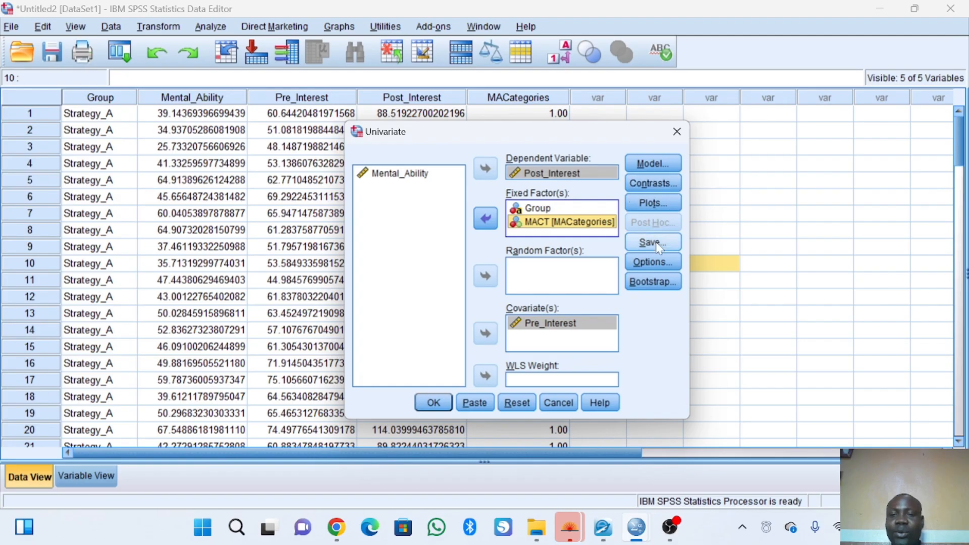
Step: In the univariate options, request the (OVERALL) marginal mean and enable descriptive statistics and estimates of effect size
left_click(658, 263)
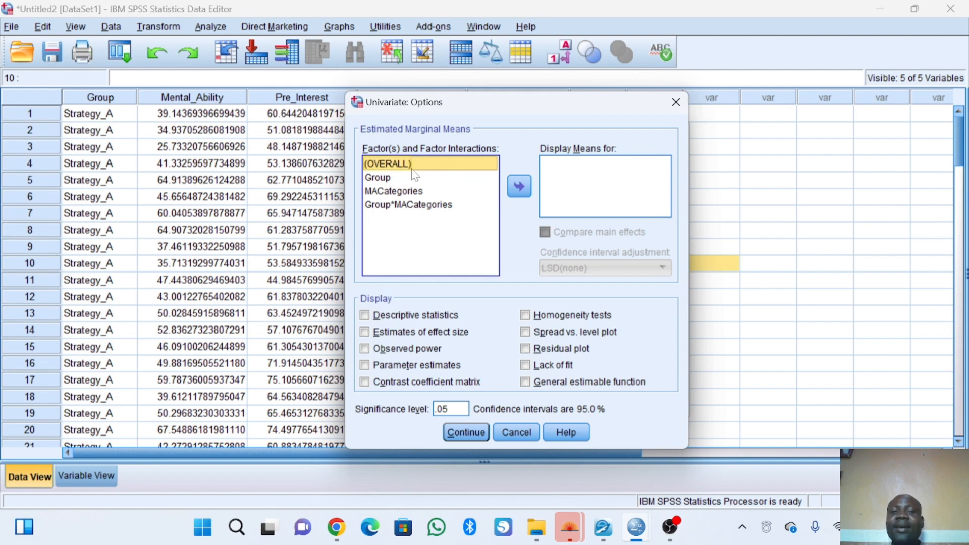
left_click(512, 194)
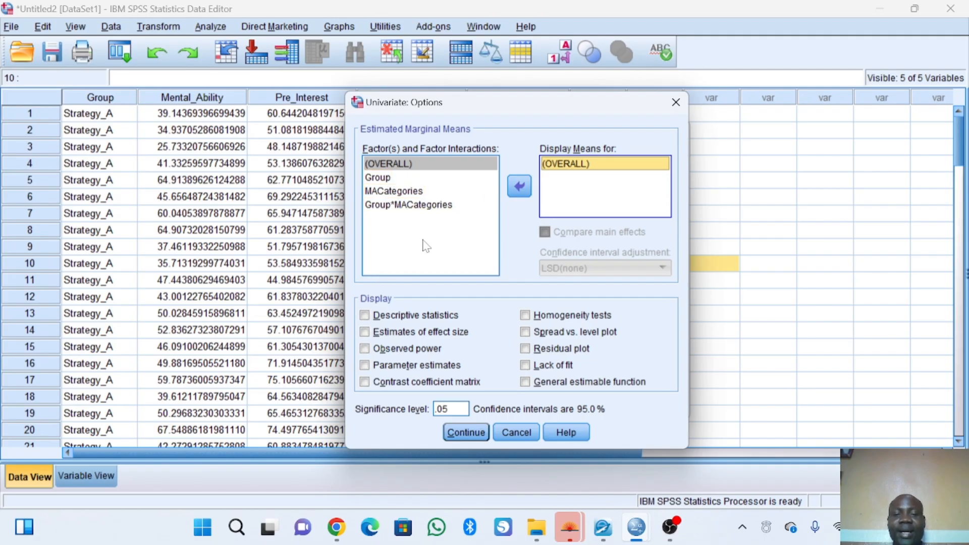
left_click(364, 315)
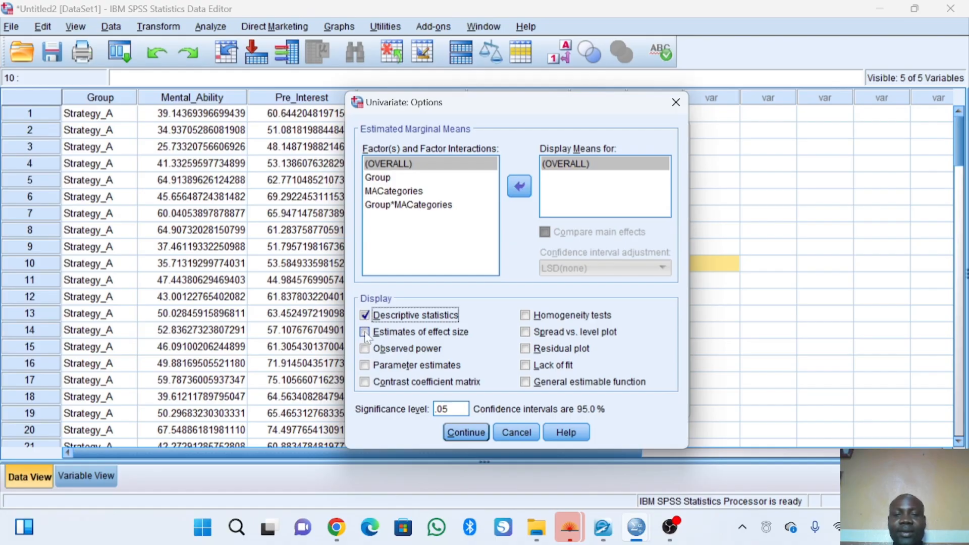
left_click(364, 332)
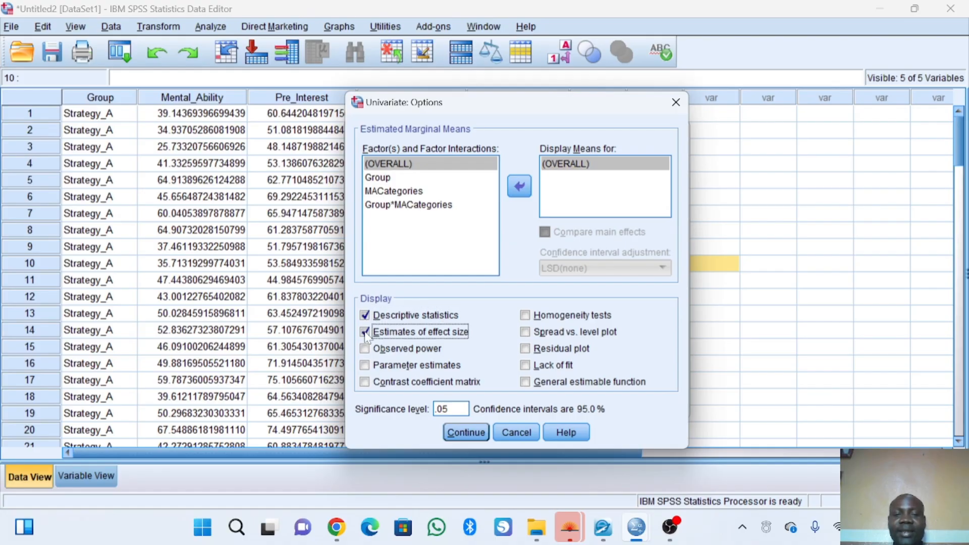
Step: Add Group, MACategories and the Group*MACategories interaction to the displayed estimated marginal means
left_click(398, 179)
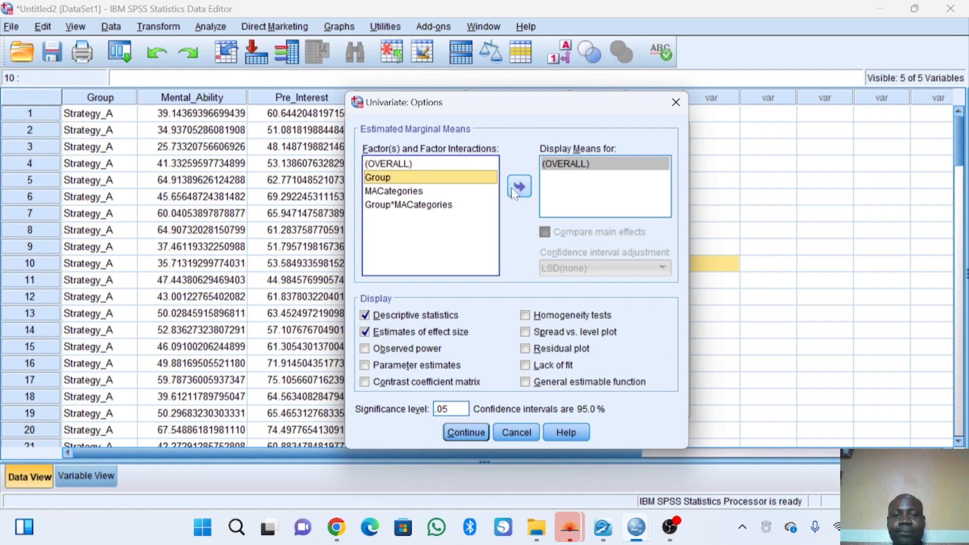
left_click(514, 193)
left_click(404, 191)
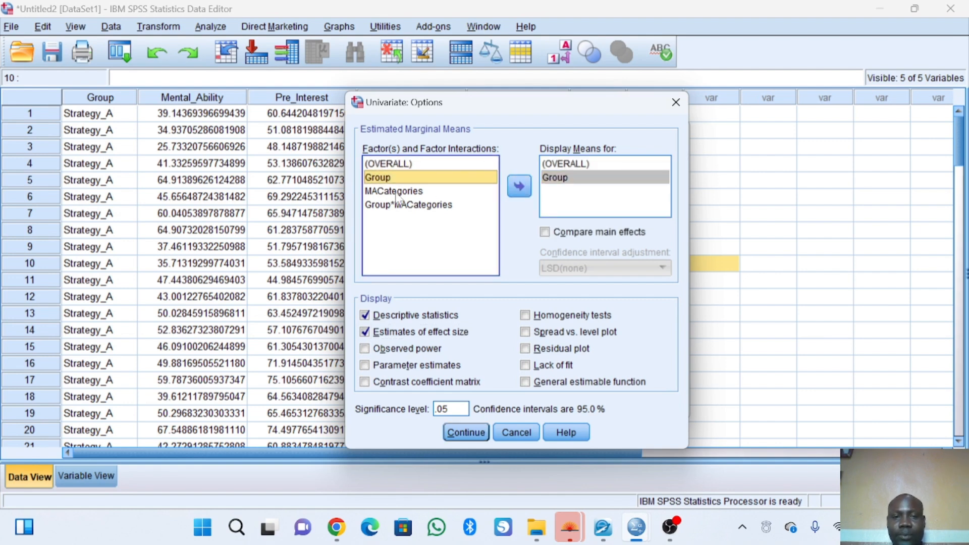
left_click(517, 191)
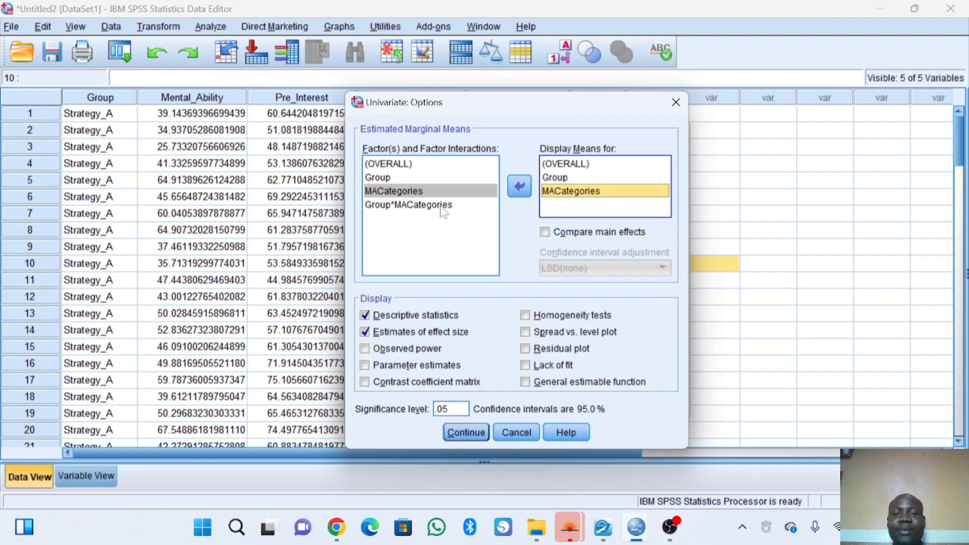
left_click(438, 207)
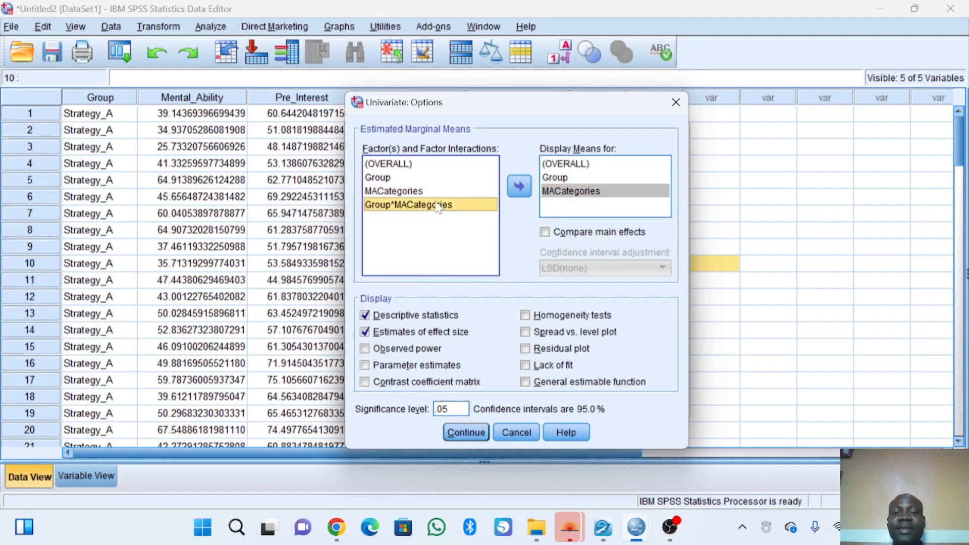
left_click(517, 188)
Step: Compare main effects with the Bonferroni confidence interval adjustment, enable homogeneity tests and apply the options
left_click(544, 233)
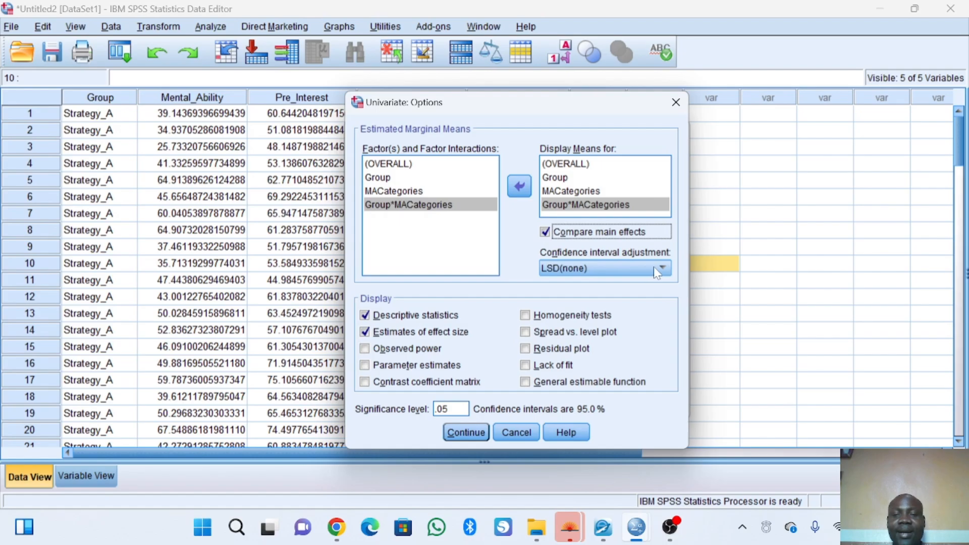
left_click(662, 269)
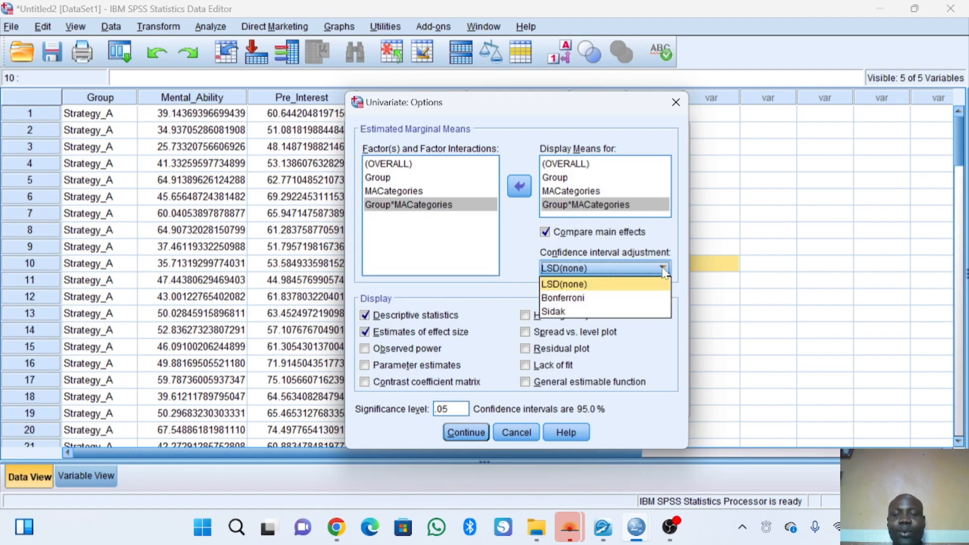
left_click(655, 297)
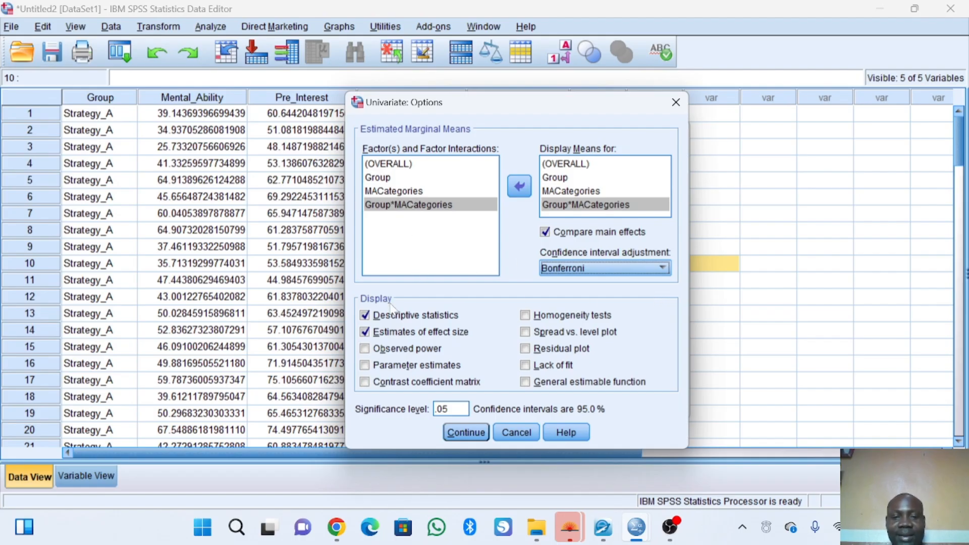
left_click(525, 316)
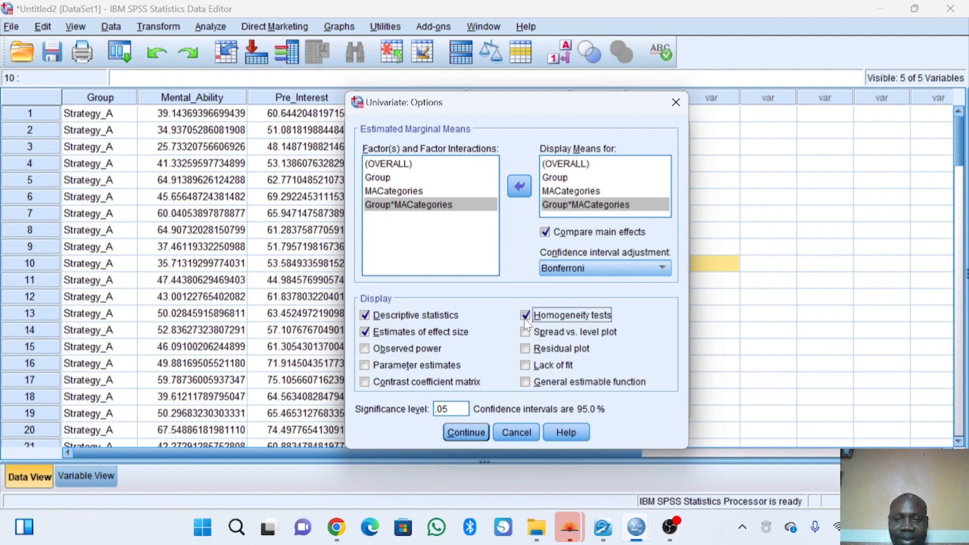
left_click(465, 434)
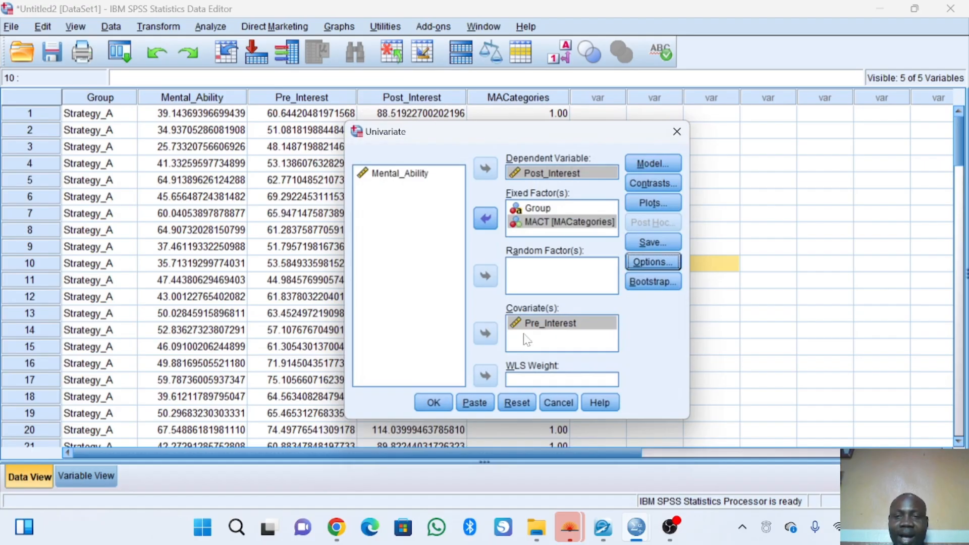
Step: Add two separate profile plots to the analysis, one with Group and one with MACategories on the horizontal axis
left_click(659, 205)
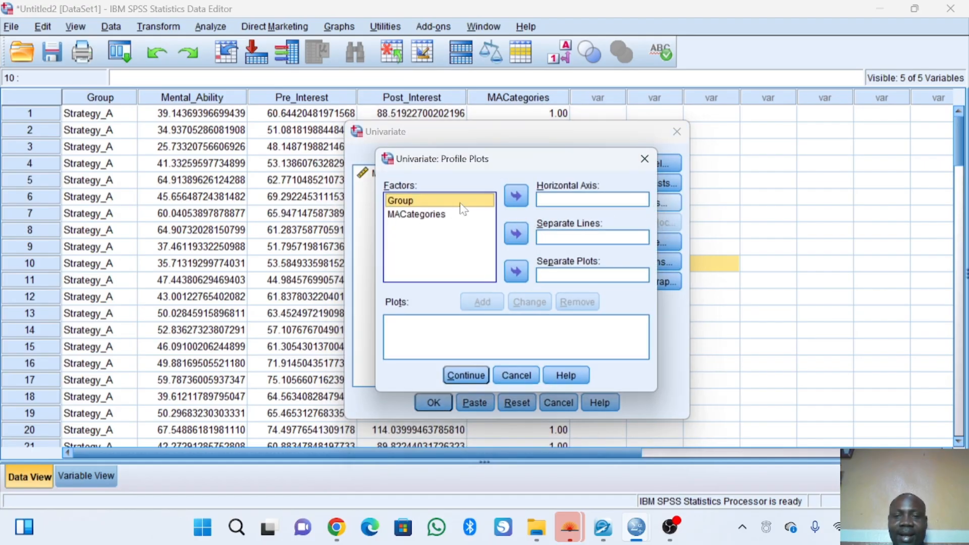
left_click(514, 199)
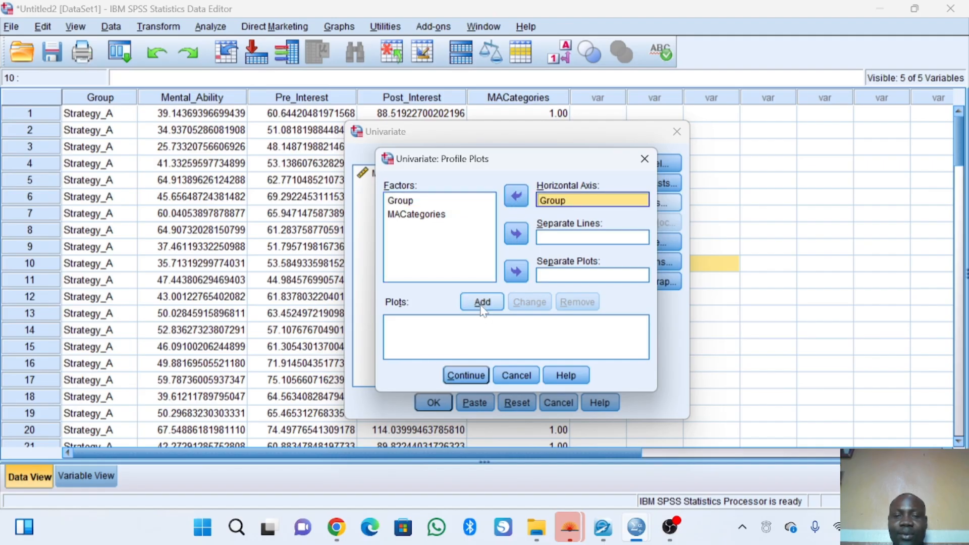
left_click(480, 302)
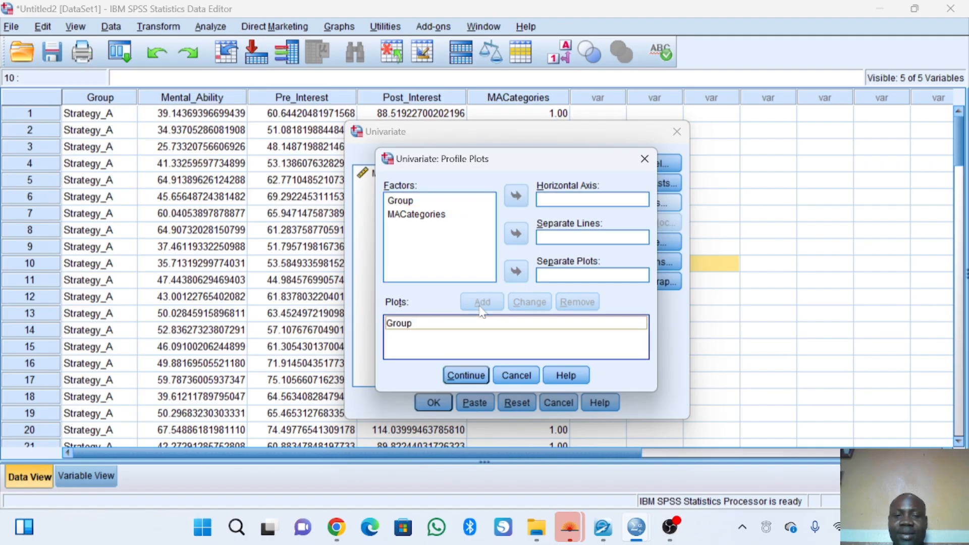
left_click(408, 214)
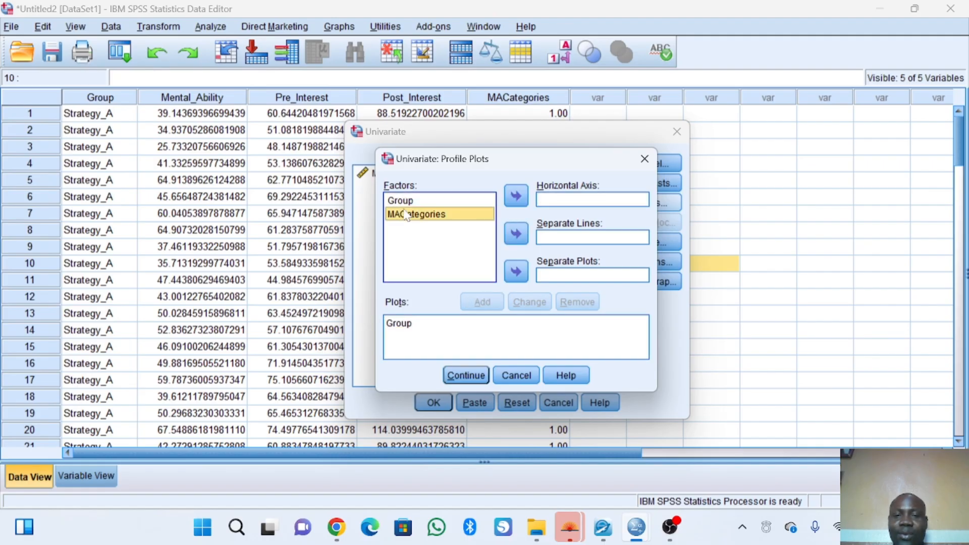
left_click(515, 201)
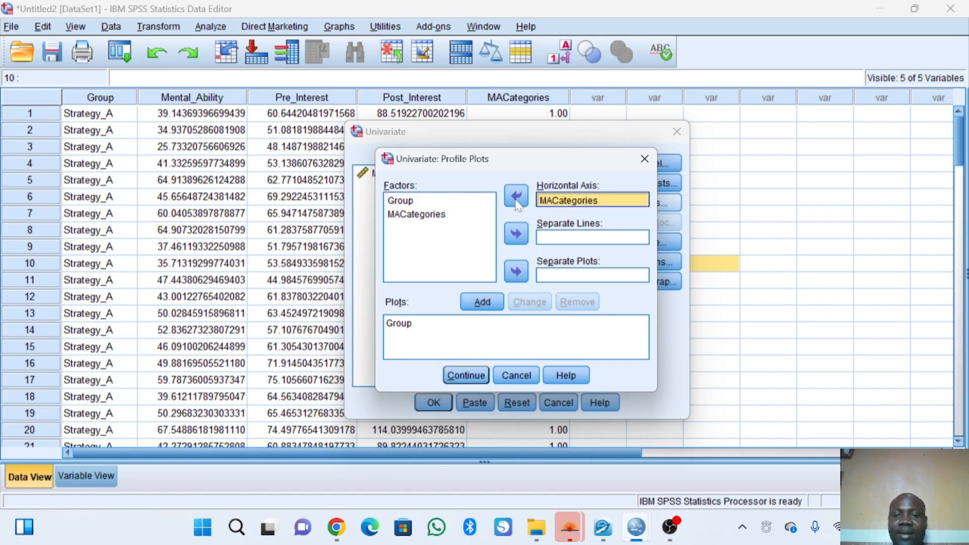
left_click(482, 303)
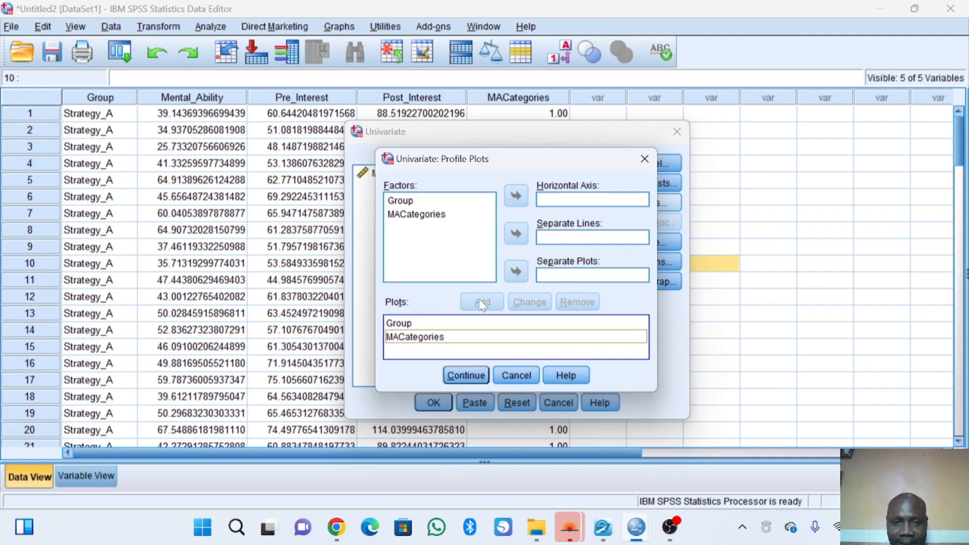
Step: Add an interaction profile plot with Group on the horizontal axis and MACategories as separate lines
left_click(424, 201)
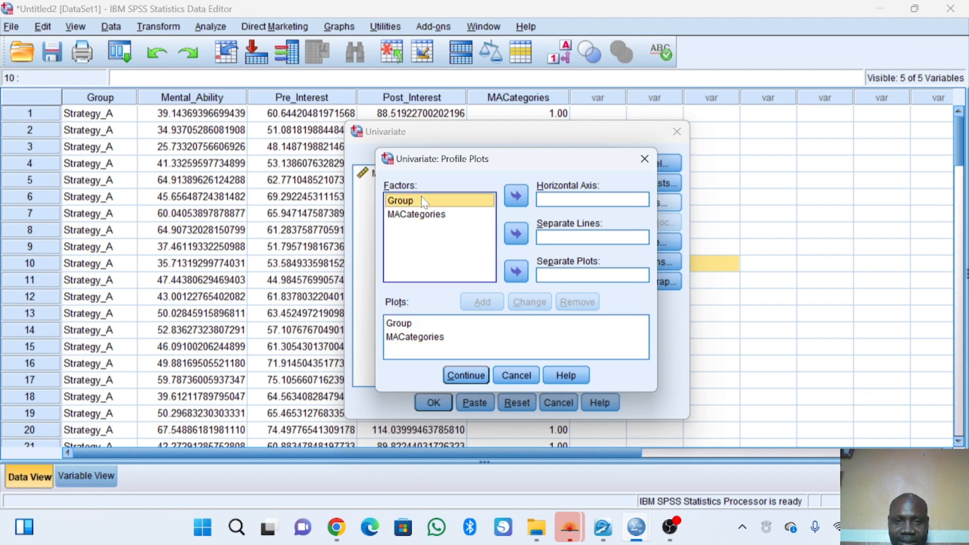
left_click(515, 195)
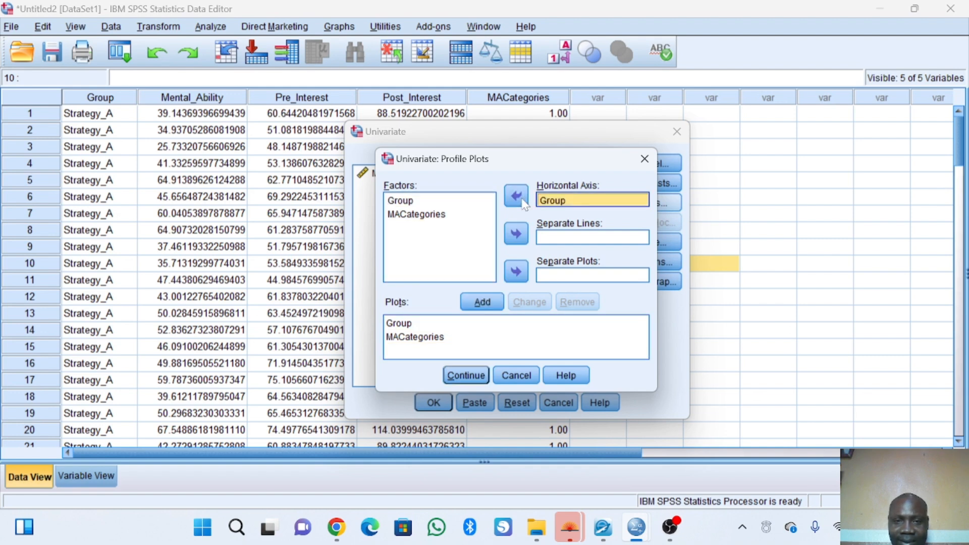
left_click(428, 215)
left_click(518, 236)
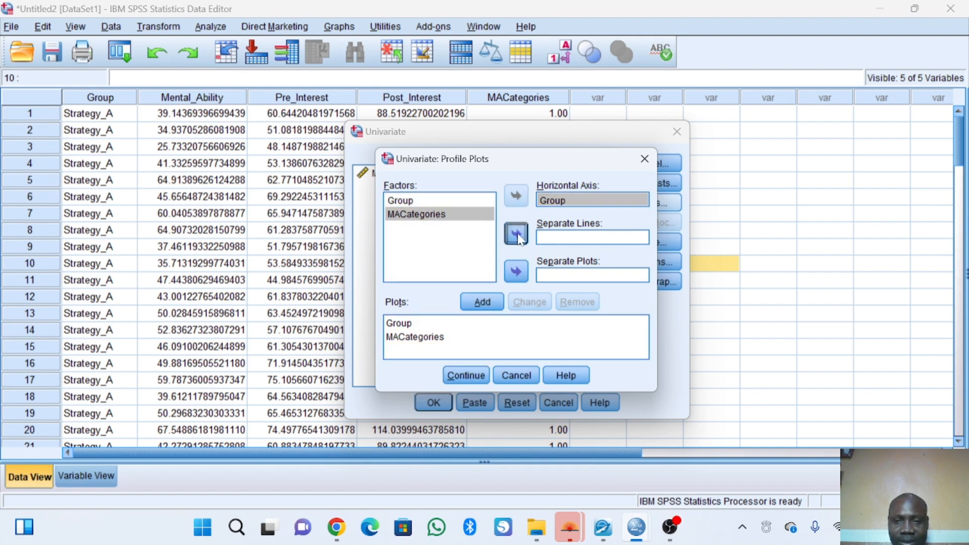
left_click(482, 304)
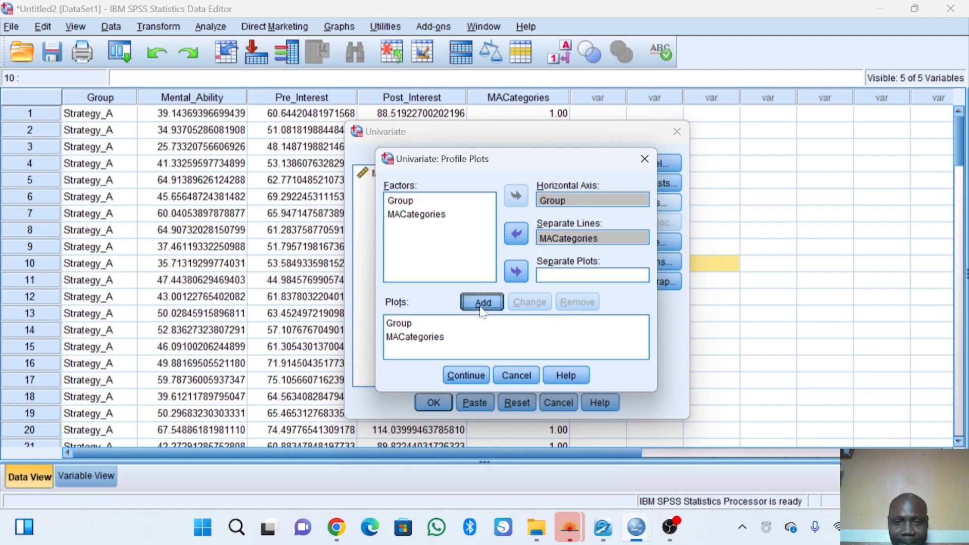
Step: Apply the profile plots and run the univariate analysis of Post_Interest by Group and MACategories with Pre_Interest as covariate
left_click(466, 376)
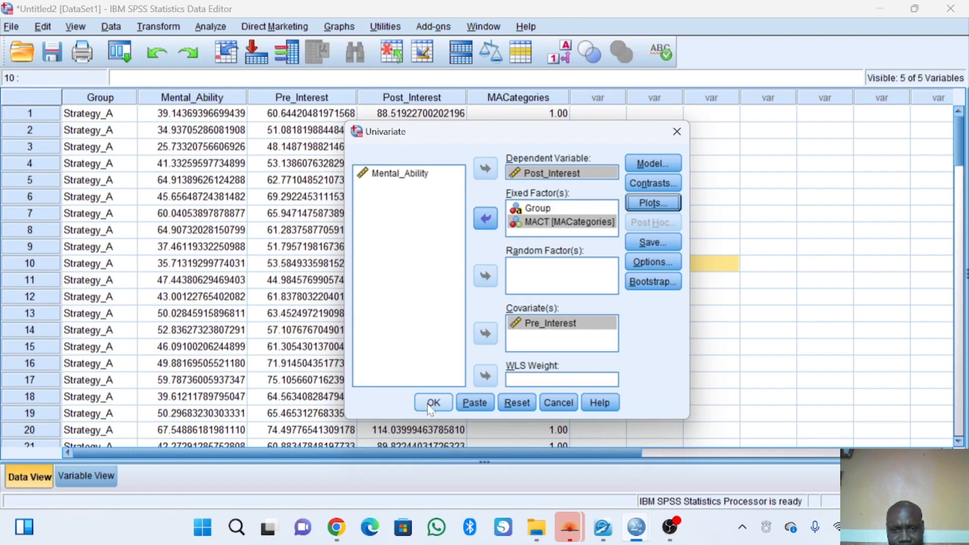
left_click(431, 403)
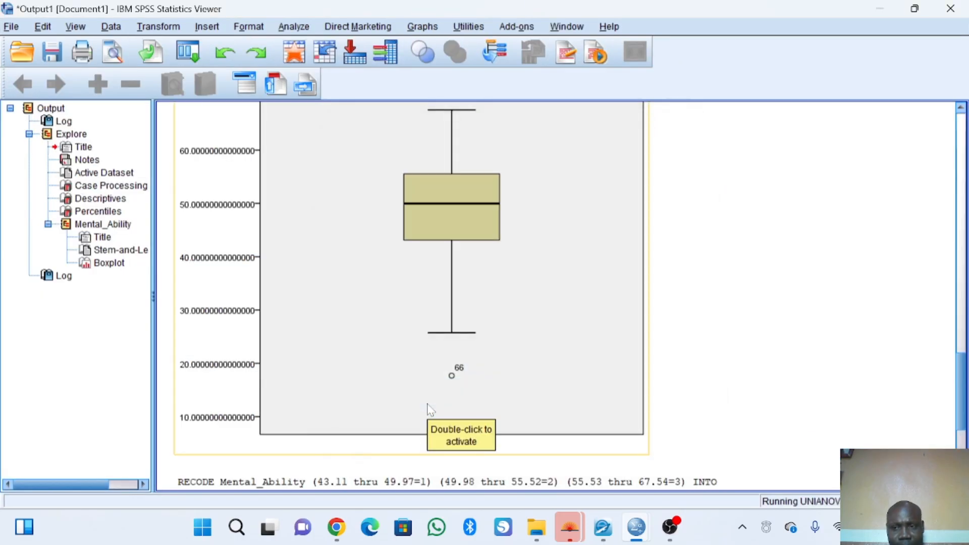
scroll(666, 394, "down", 5)
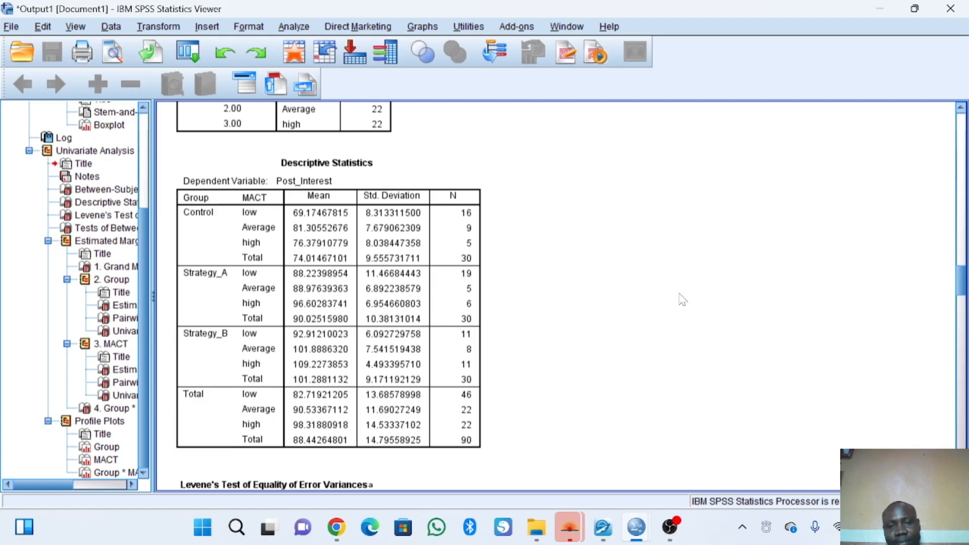
Step: Examine the Tests of Between-Subjects Effects table for the covariate, main effects and interaction, along with the Grand Mean table
scroll(682, 300, "down", 8)
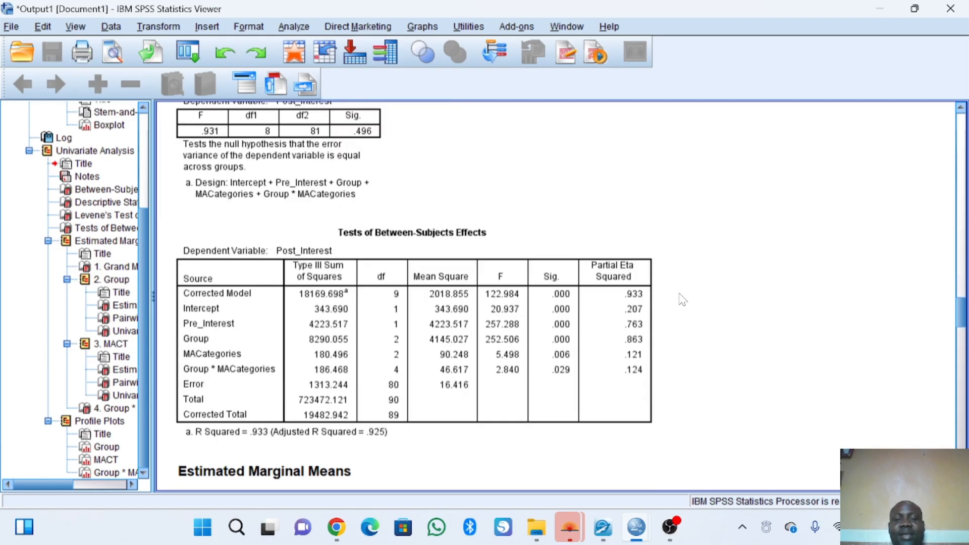
scroll(682, 299, "down", 3)
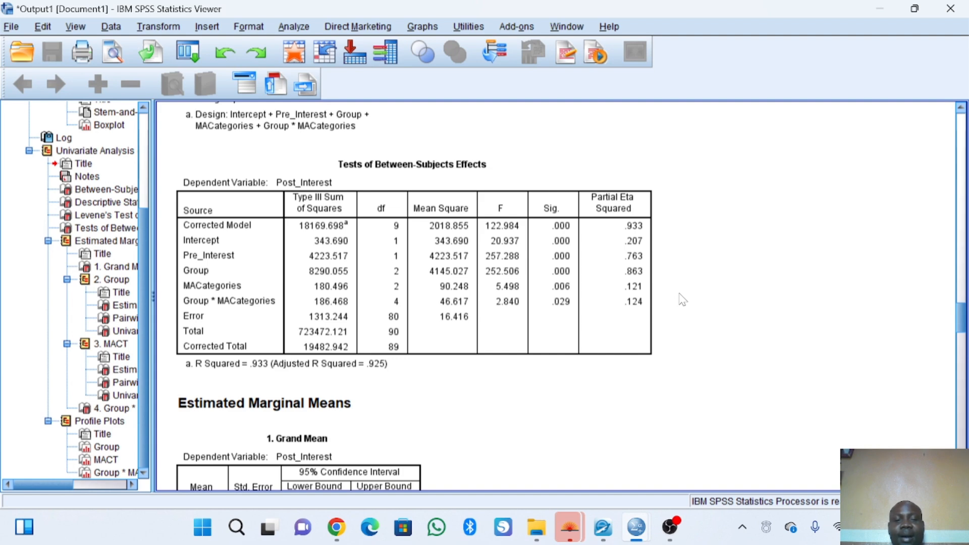
scroll(683, 300, "down", 6)
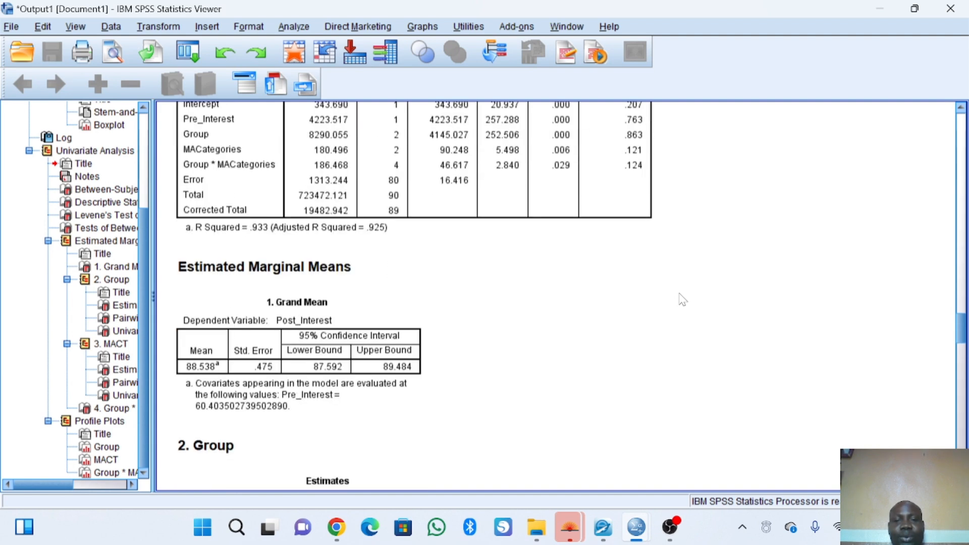
scroll(682, 300, "up", 6)
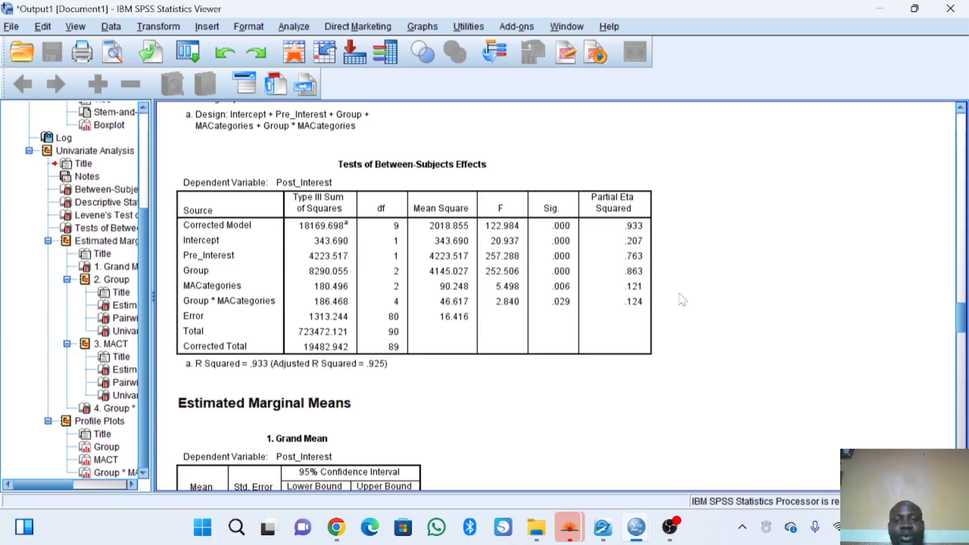
left_click(511, 257)
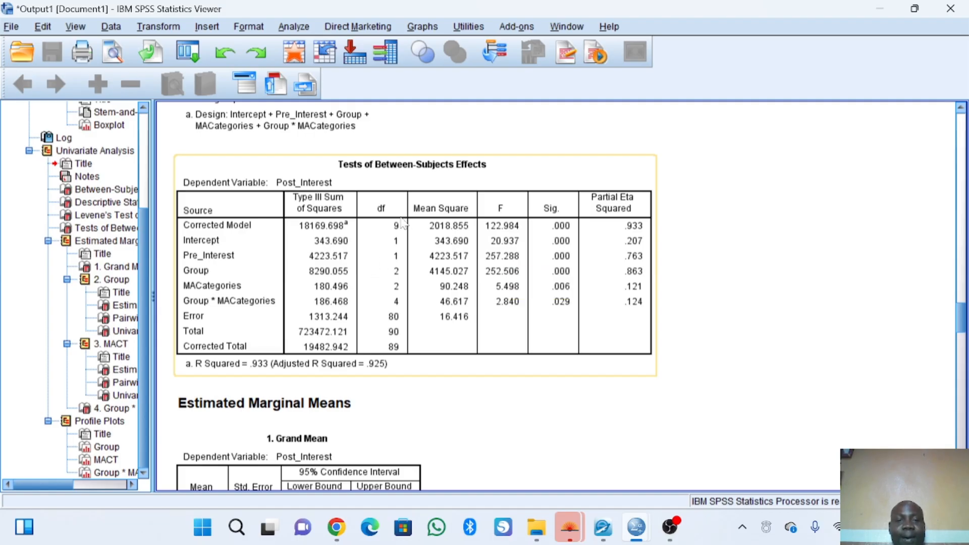
scroll(472, 261, "down", 3)
left_click(473, 264)
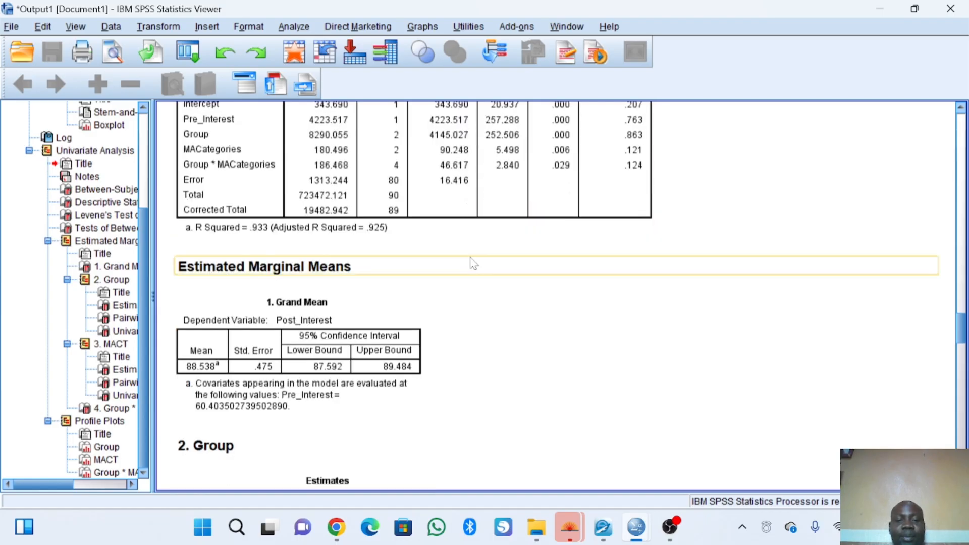
scroll(473, 263, "up", 4)
left_click(473, 264)
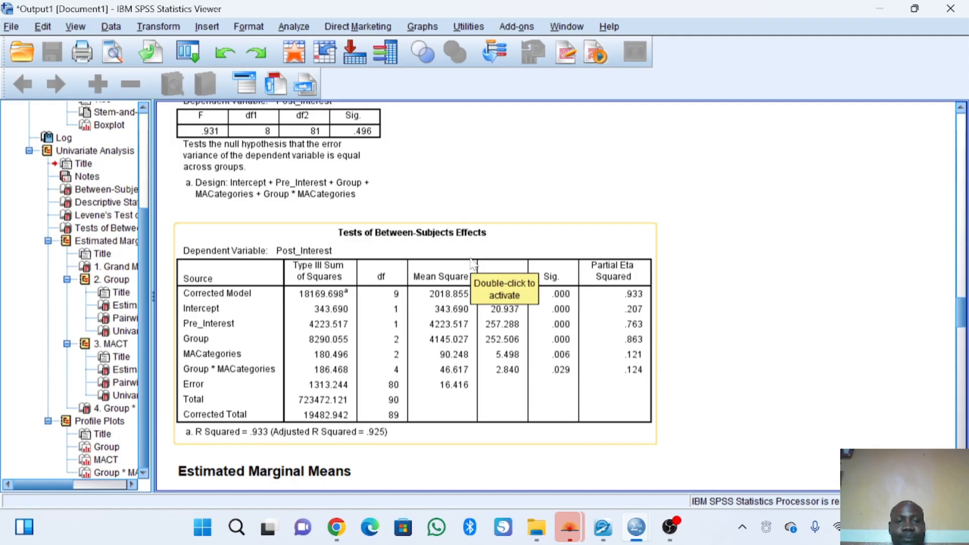
Step: Check the significance in Levene's Test of Equality of Error Variances and return to the Tests of Between-Subjects Effects table
scroll(473, 263, "up", 1)
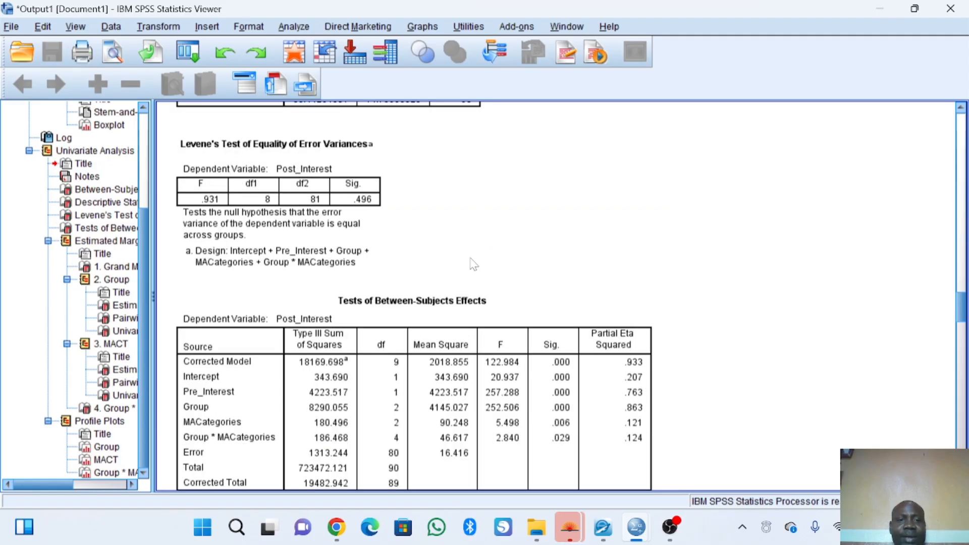
left_click(291, 195)
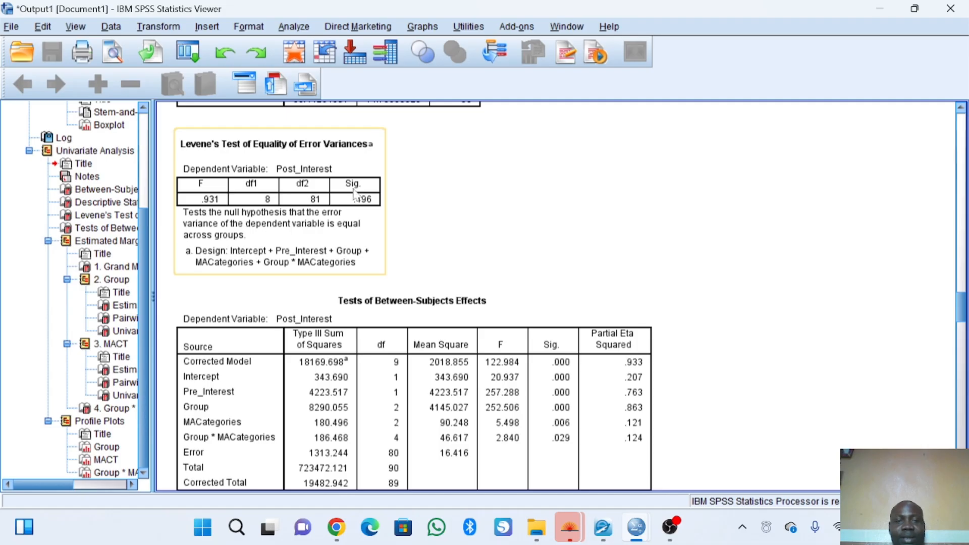
scroll(359, 197, "up", 5)
scroll(374, 201, "down", 5)
scroll(375, 202, "down", 3)
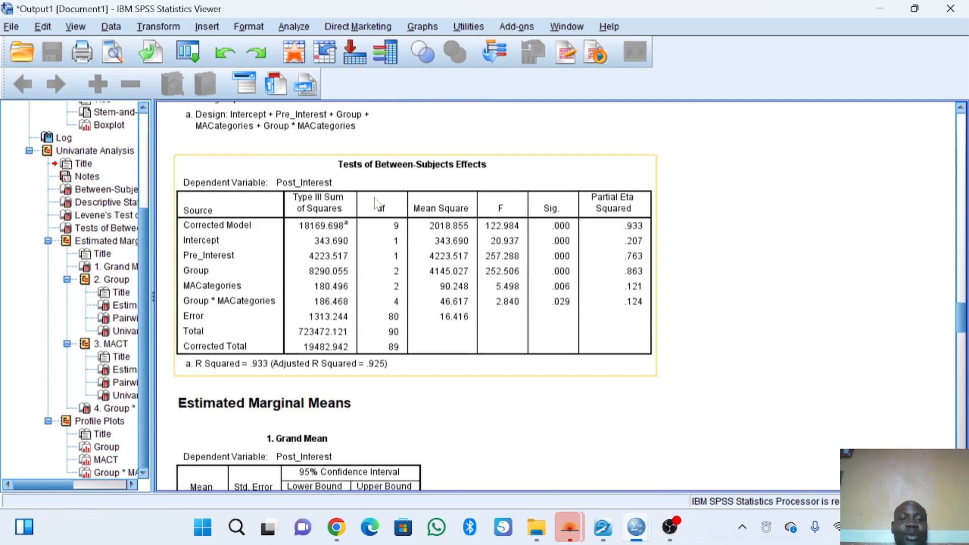